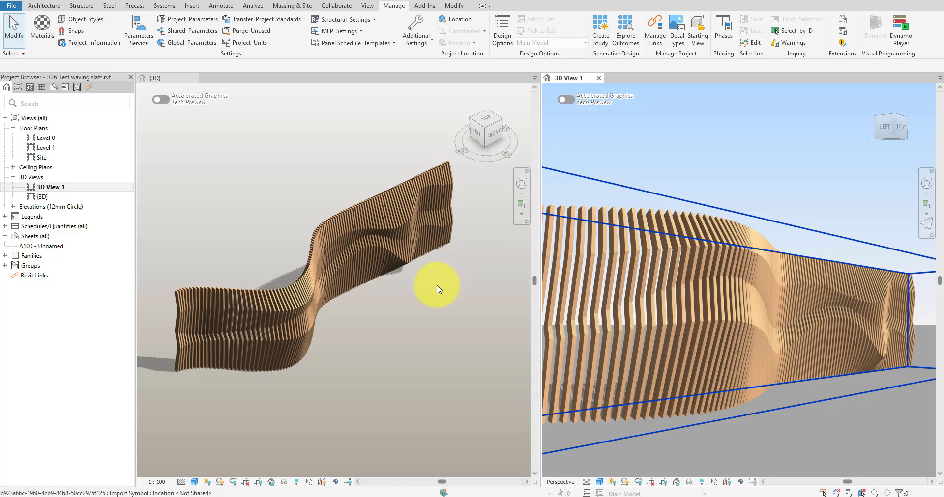
- Examine the finished waving slat wall in the 3D view
scroll(436, 289, "up", 10)
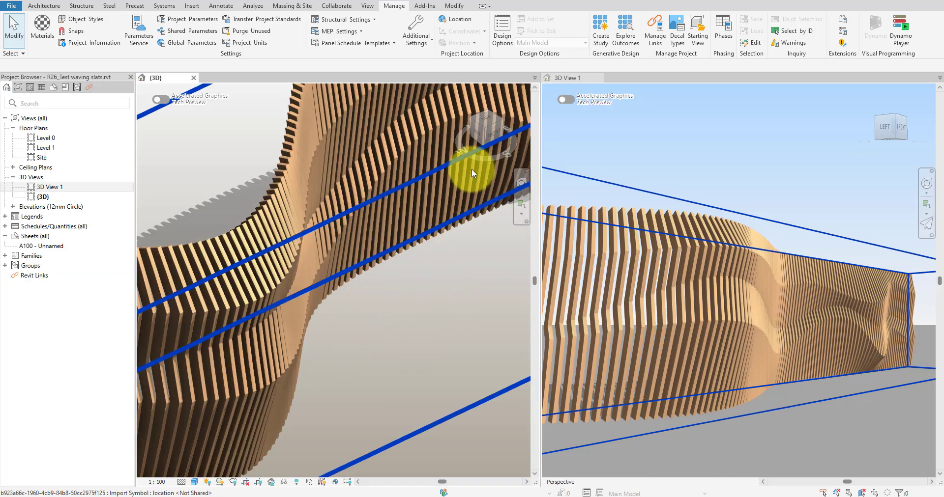
middle_click_drag(472, 171, 370, 363, "shift")
scroll(479, 312, "down", 6)
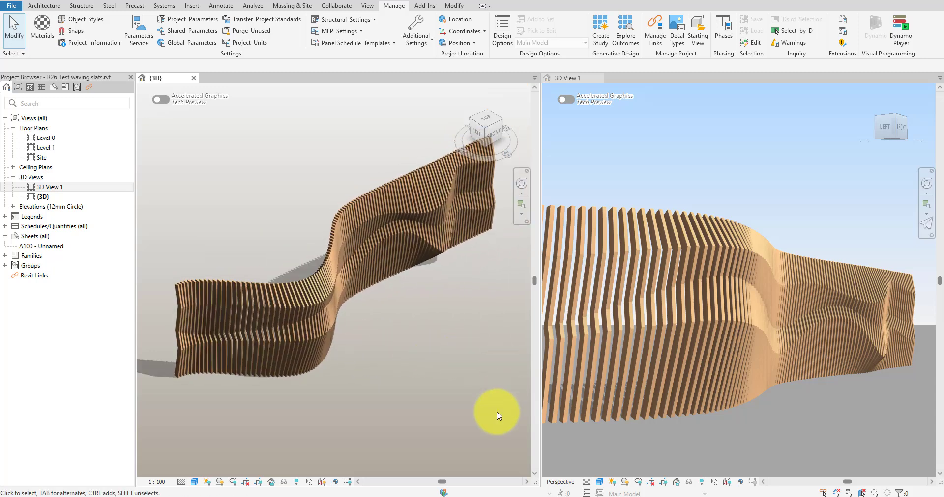
left_click(428, 377)
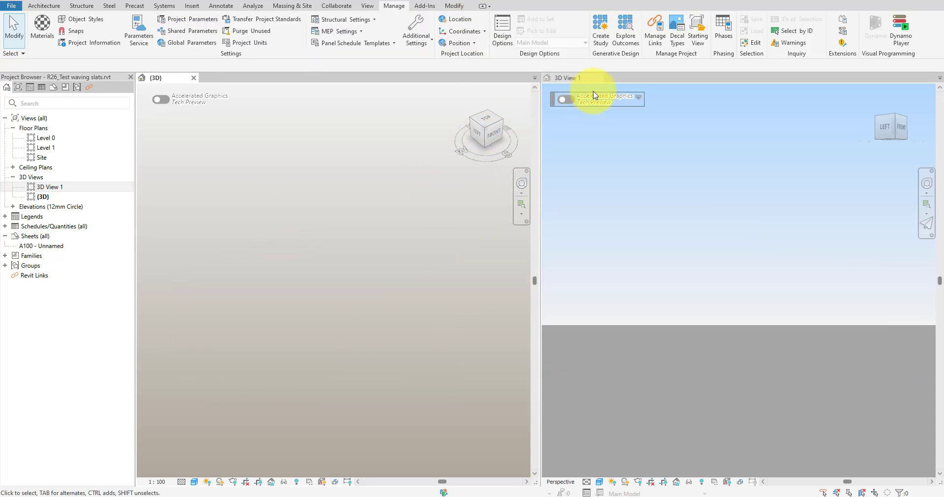
- Create a new conceptual mass family from the English Metric Mass.rft template
left_click(599, 77)
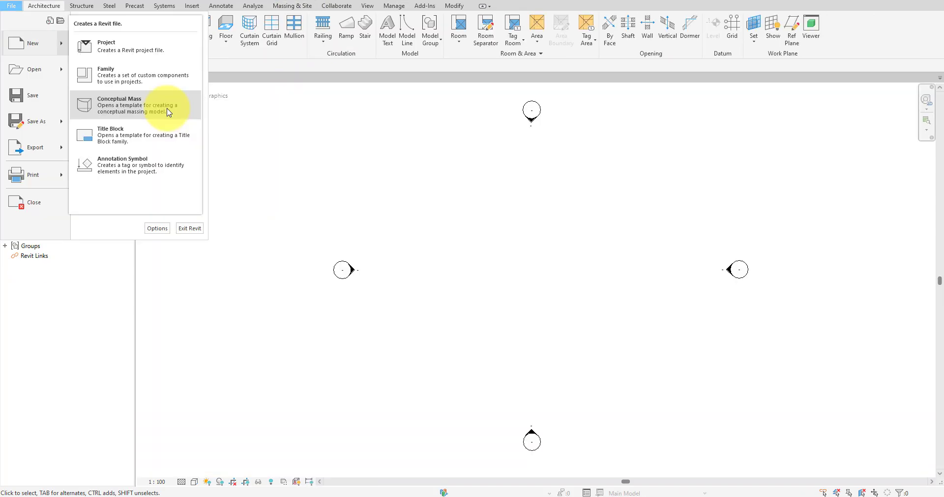
left_click(168, 113)
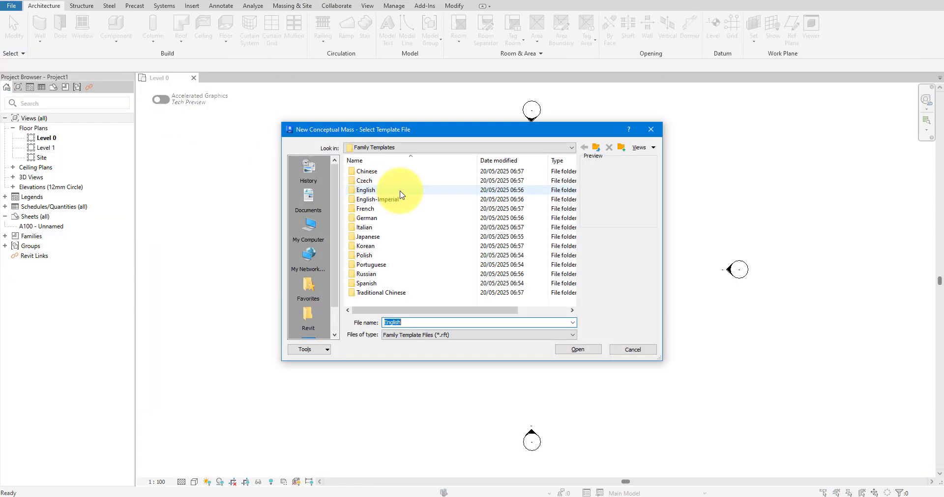
double_click(379, 188)
double_click(379, 180)
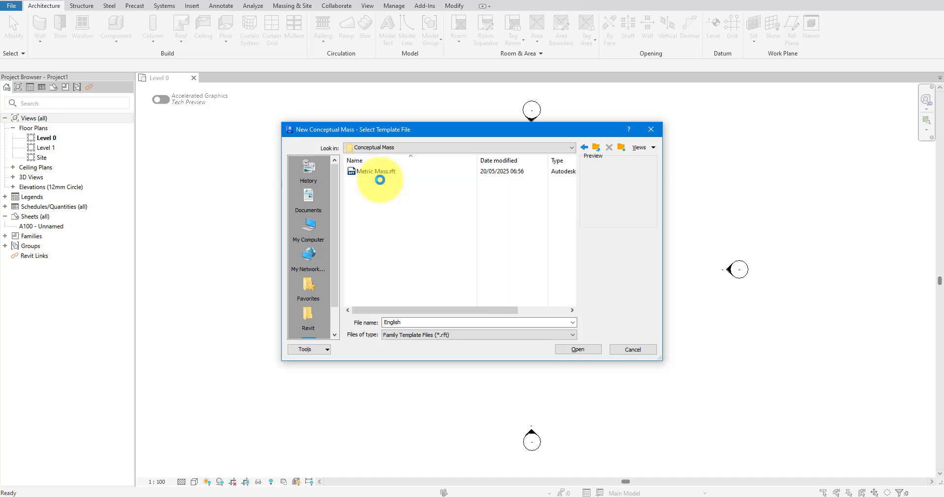
double_click(382, 173)
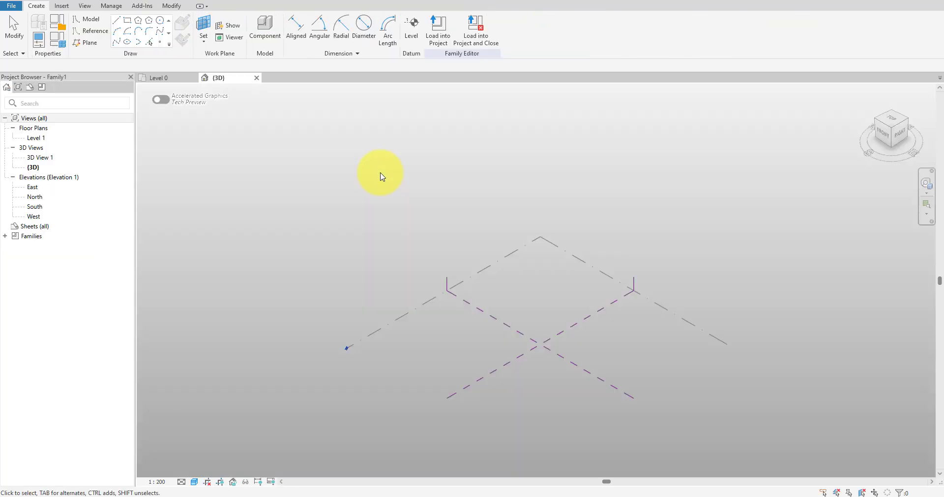
- In the Level 1 floor plan, draw a circle of about 15000 mm radius centred on the intersection of the reference planes
double_click(35, 137)
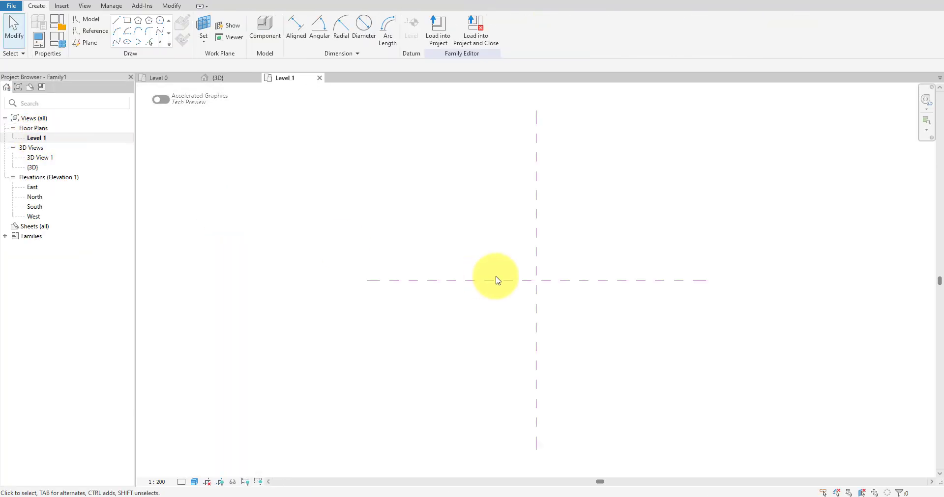
middle_click_drag(538, 278, 304, 274)
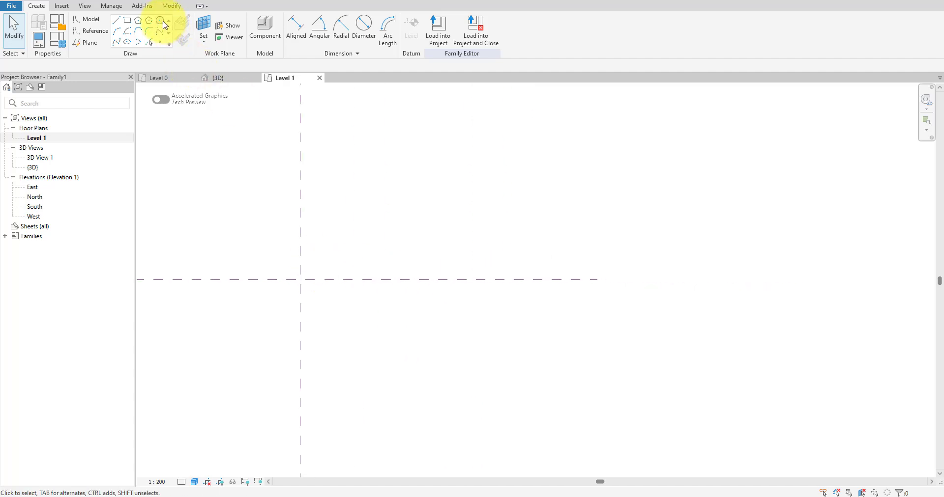
left_click(301, 280)
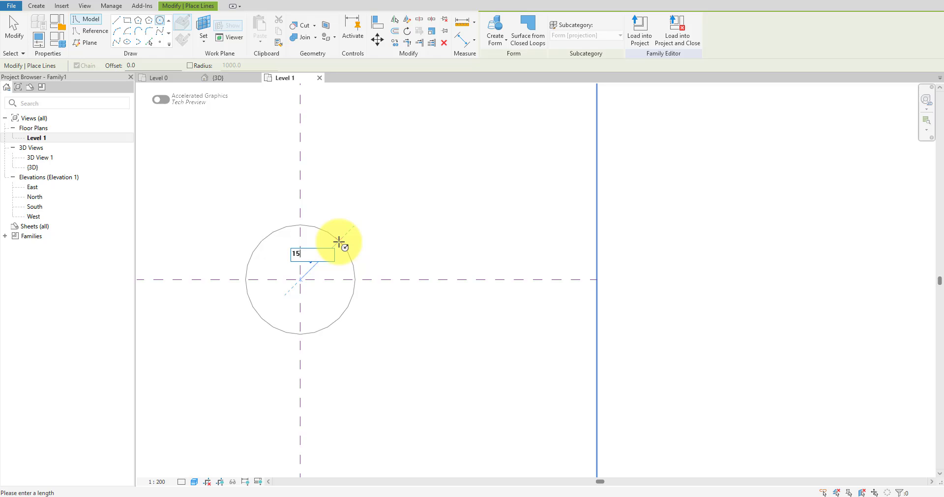
- Draw a through-points spline across the circle, dipping below the horizontal reference plane in the left half and following it in the right half
left_click(118, 43)
scroll(260, 251, "up", 4)
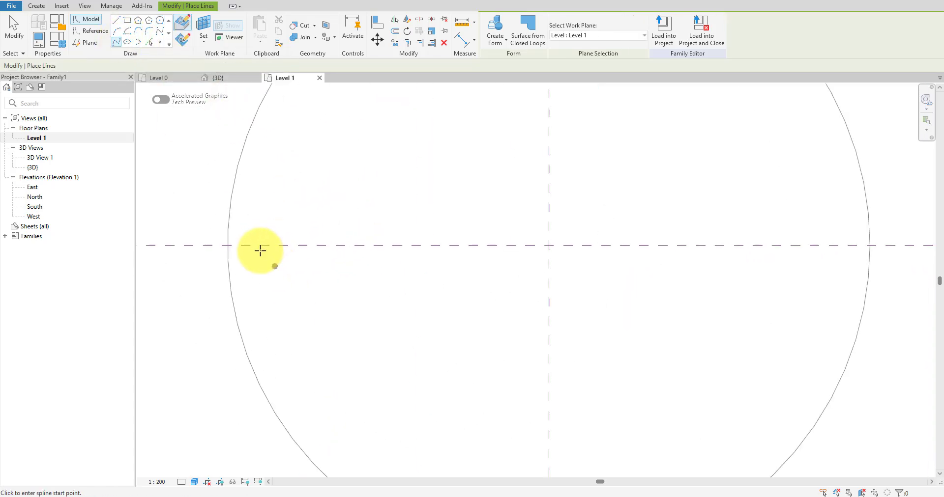
left_click(243, 245)
left_click(293, 300)
left_click(394, 365)
left_click(515, 332)
left_click(557, 259)
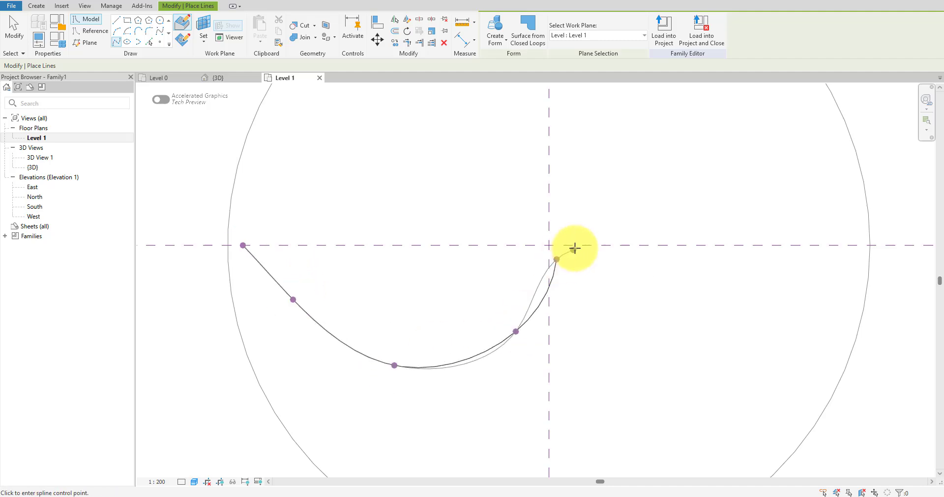
left_click(587, 245)
left_click(627, 245)
left_click(672, 245)
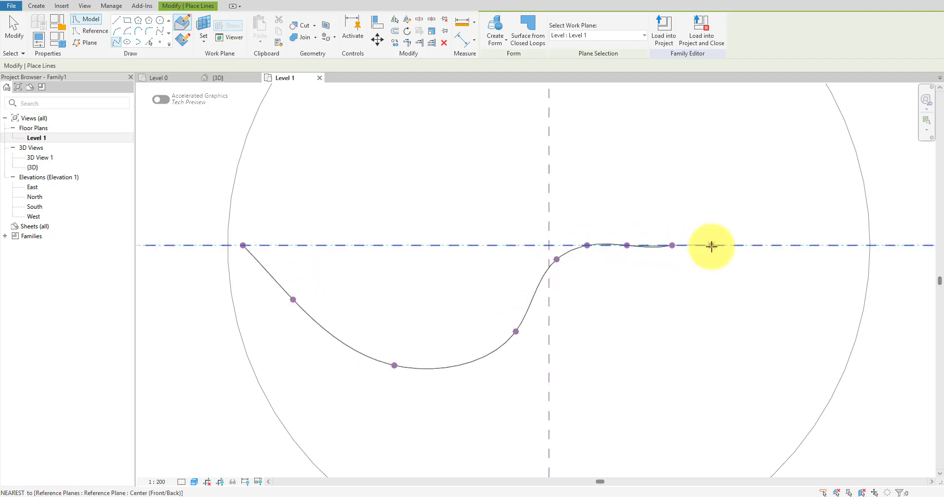
left_click(711, 245)
left_click(749, 245)
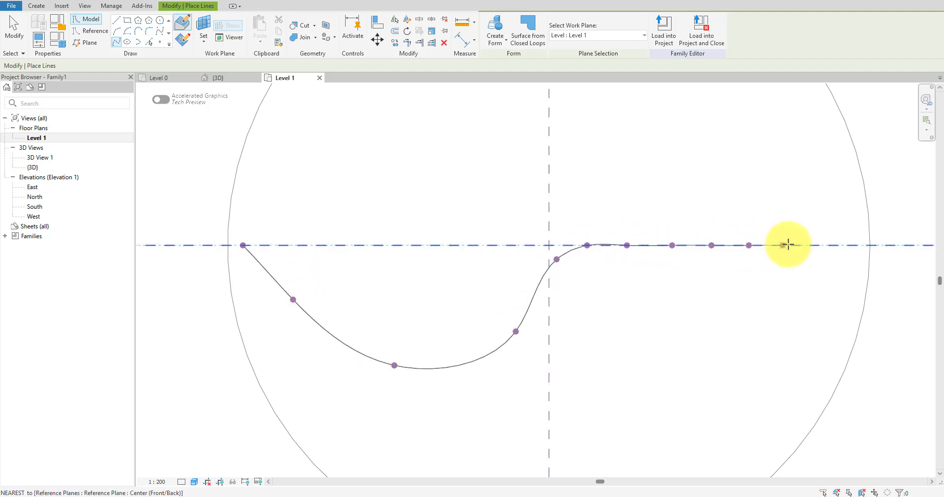
left_click(864, 246)
key("Escape")
- Move the spline point just right of the vertical reference plane slightly below the horizontal plane to smooth the bend
scroll(612, 260, "up", 4)
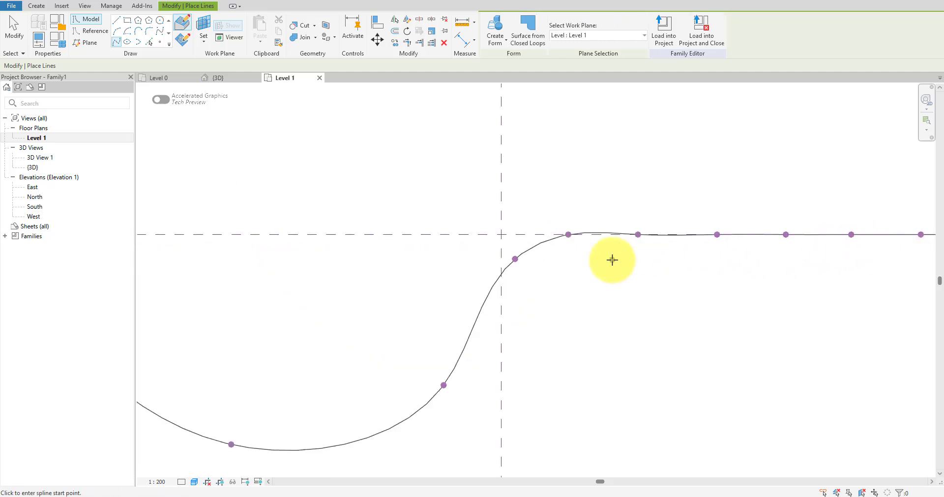
key("Escape")
left_click(523, 209)
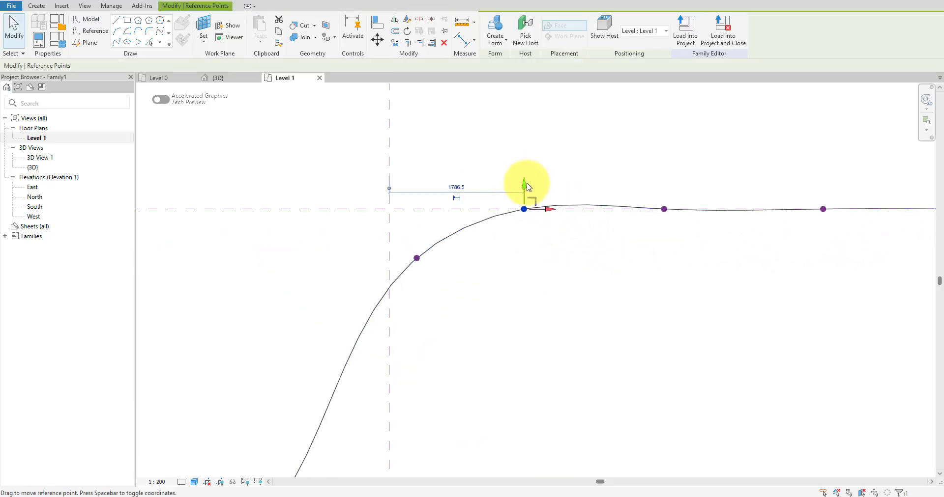
left_click_drag(526, 185, 526, 195)
scroll(432, 264, "down", 5)
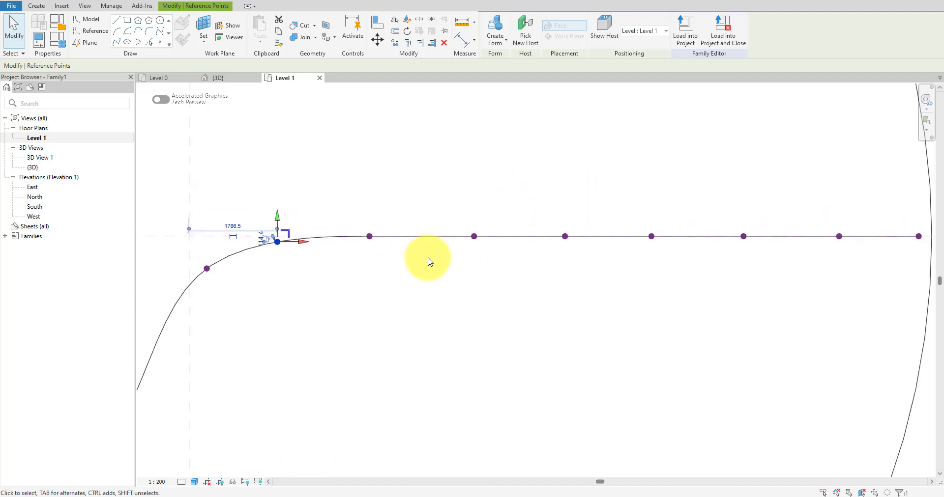
- Move the spline point on the rising part left of the vertical reference plane slightly up and left to soften the curve
middle_click_drag(386, 303, 524, 286)
left_click_drag(355, 269, 485, 333)
left_click_drag(469, 304, 447, 296)
left_click(369, 291)
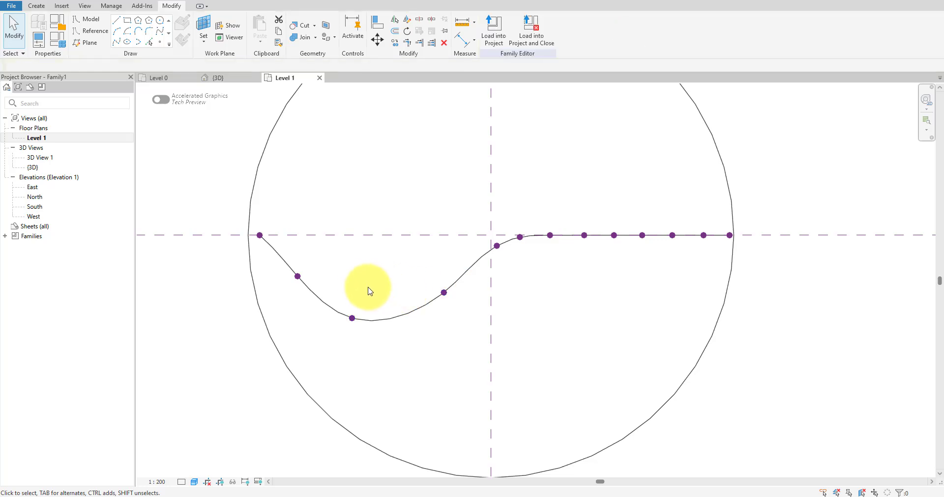
- In the default 3D view, delete the guide circle and turn the spline into a reference line
left_click(200, 6)
scroll(574, 384, "up", 5)
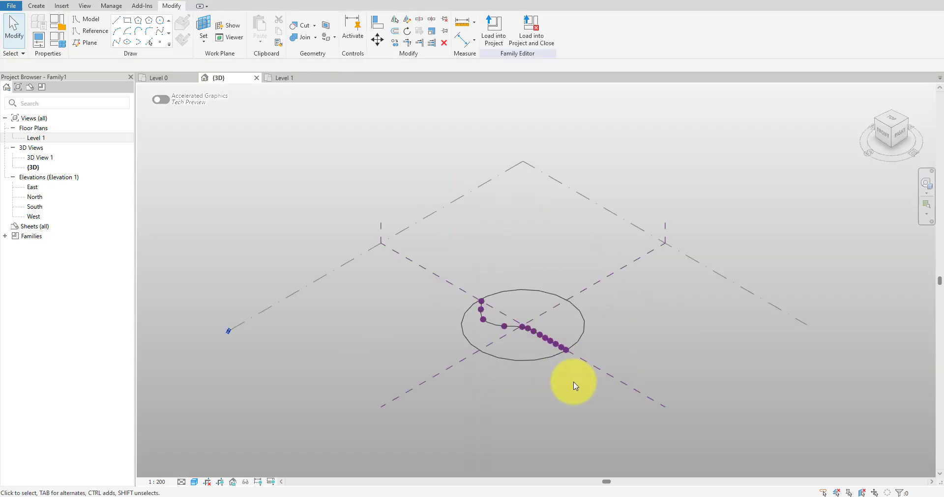
middle_click_drag(514, 370, 447, 306, "shift")
left_click(396, 258)
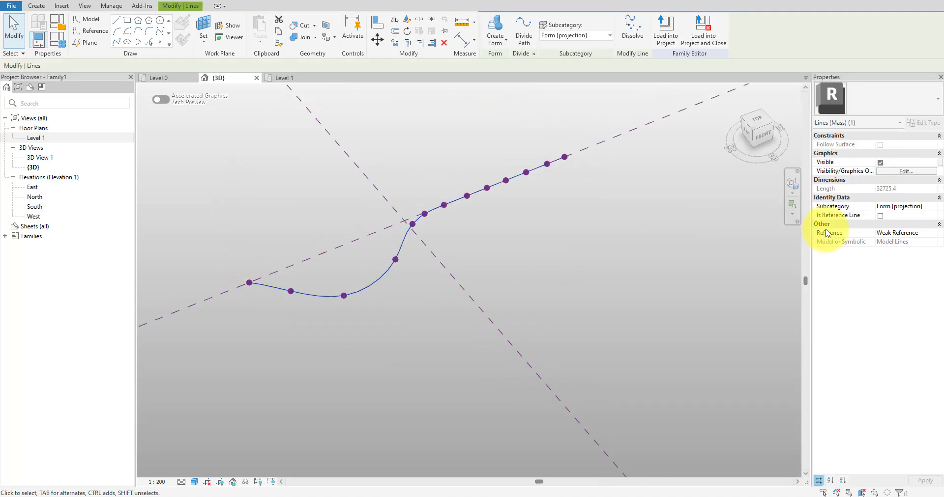
left_click(880, 216)
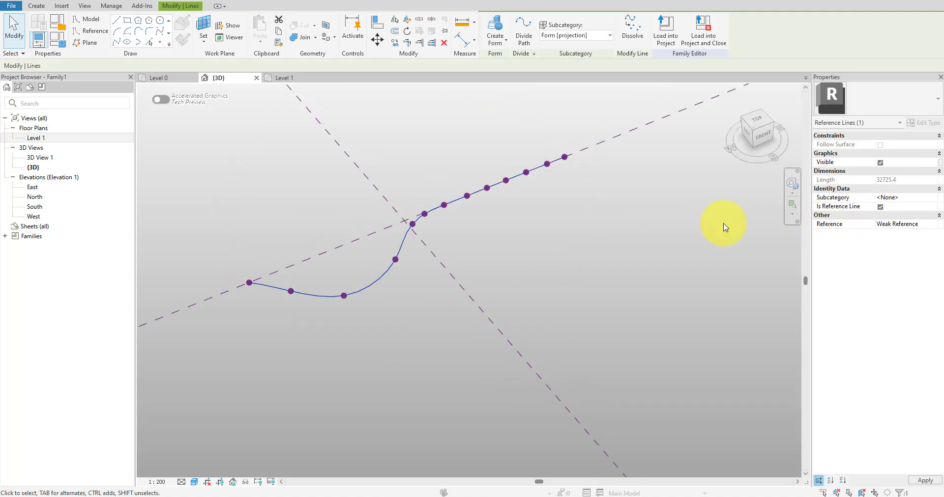
- Copy Level 1 vertically upward by 15000 mm in the front orientation to create a second level
scroll(536, 293, "down", 4)
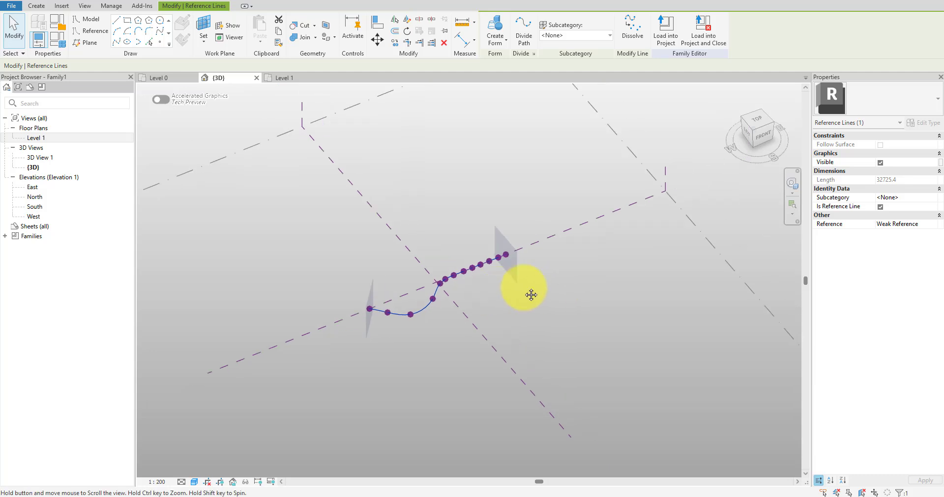
left_click(674, 231)
left_click(762, 134)
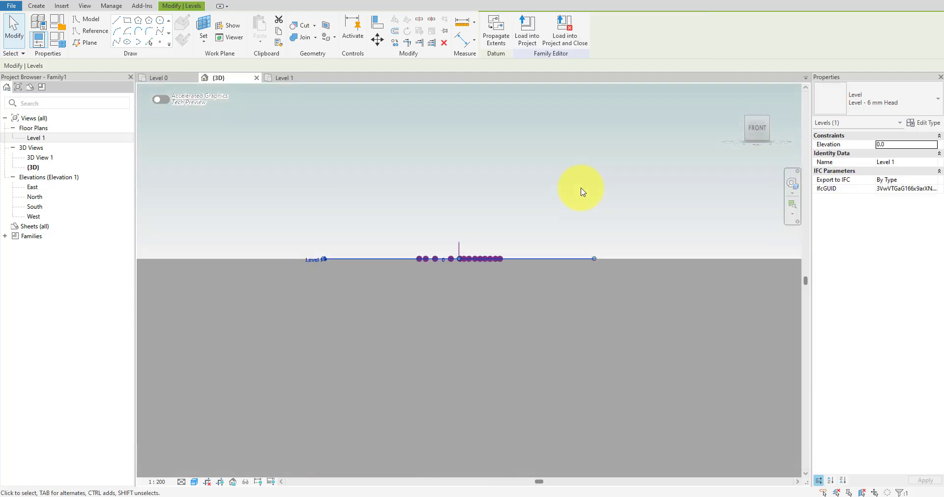
left_click(406, 43)
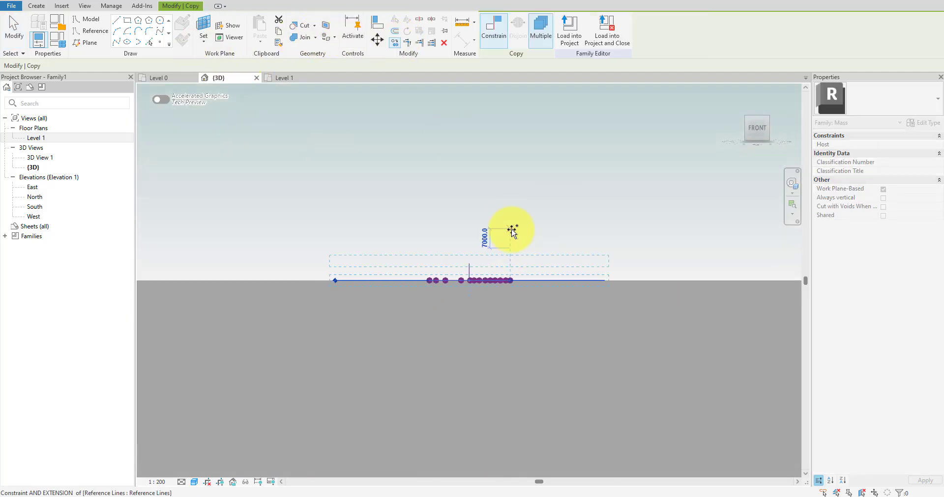
key("Return")
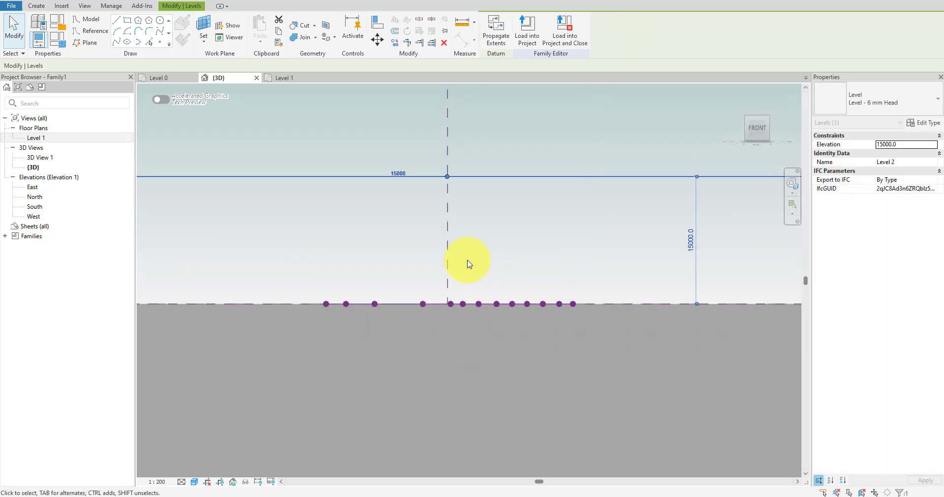
- Copy the spline reference line and paste it aligned to Level 2
middle_click_drag(468, 259, 455, 313, "shift")
left_click(429, 315)
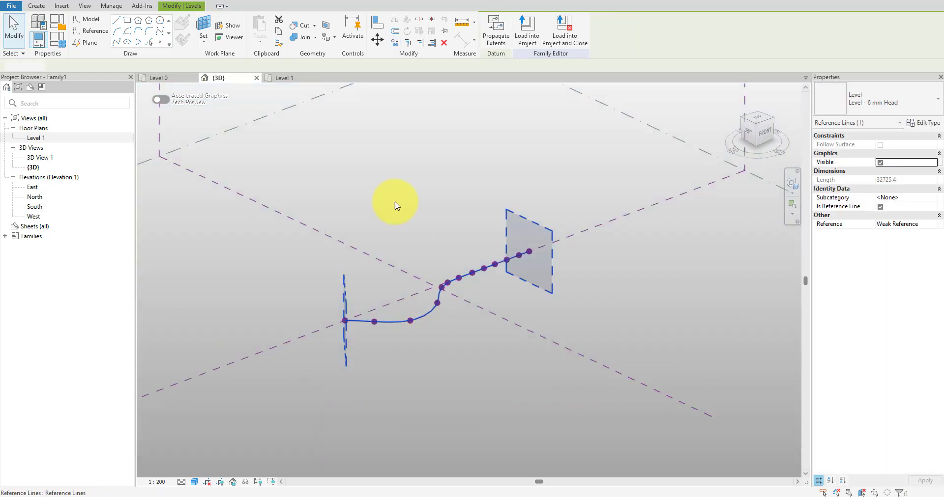
left_click(260, 40)
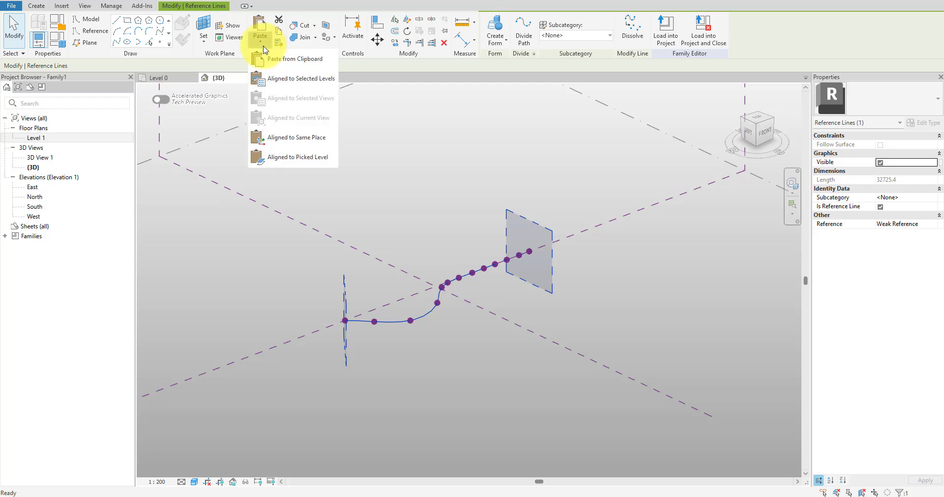
left_click(310, 80)
left_click(431, 191)
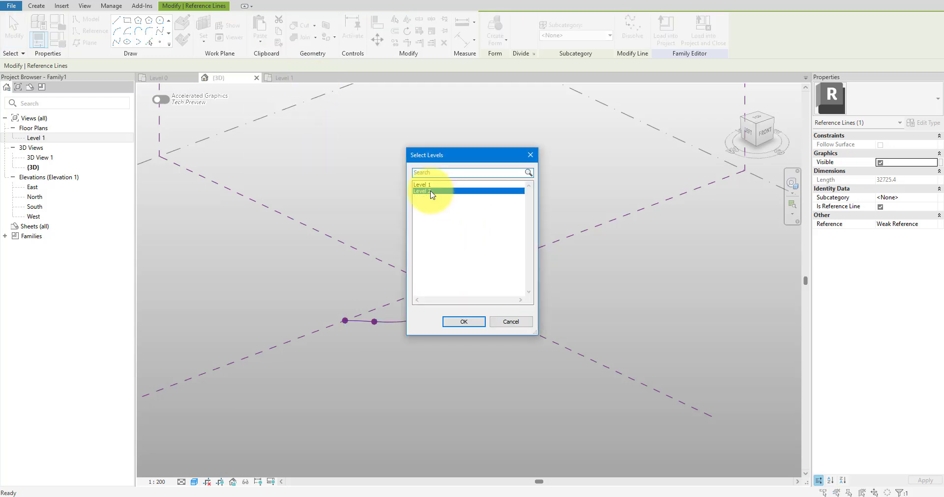
left_click(464, 322)
key("Escape")
- In the top orientation, copy the lower spline reference line a short distance toward the front
left_click(436, 322)
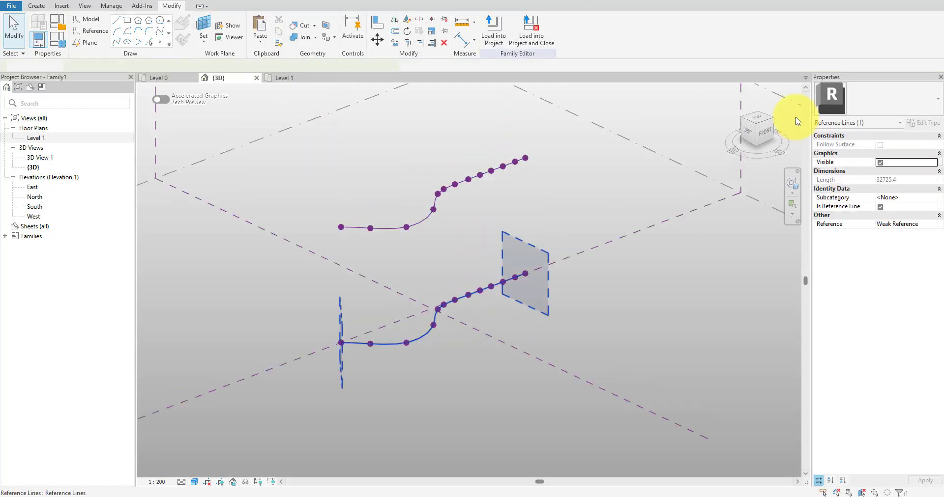
left_click(757, 123)
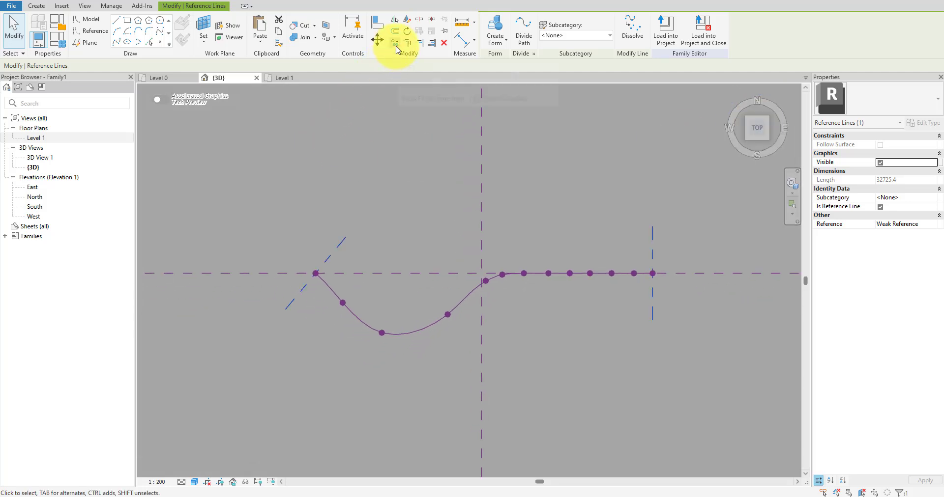
left_click(396, 44)
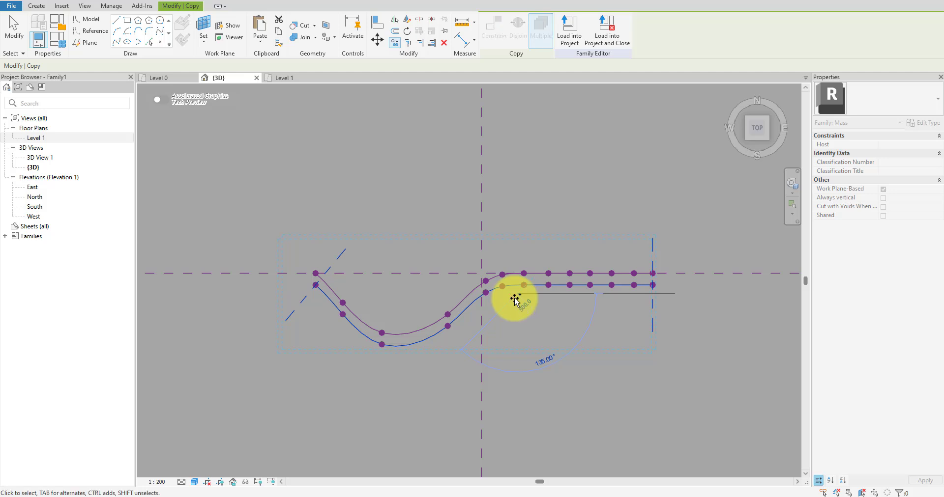
left_click(514, 300)
- Copy the newly offset lower spline and paste it aligned to Level 2
middle_click_drag(533, 257, 492, 128, "shift")
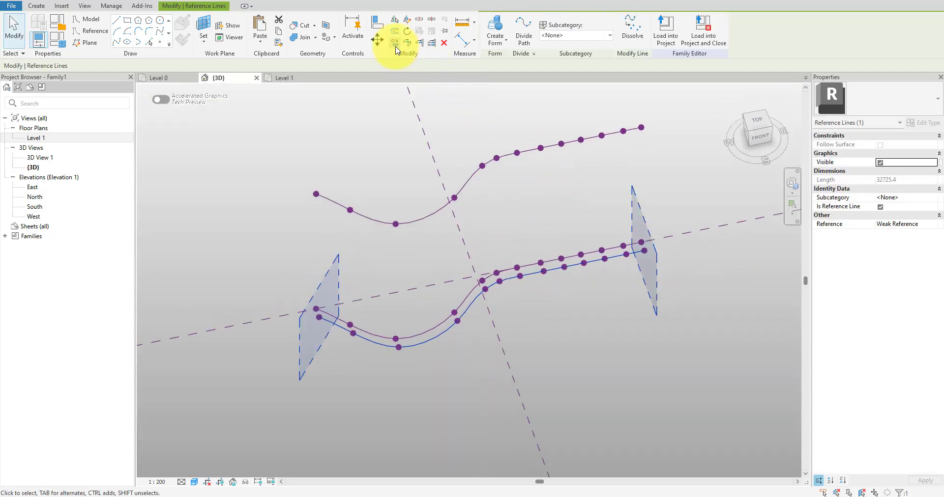
left_click(260, 43)
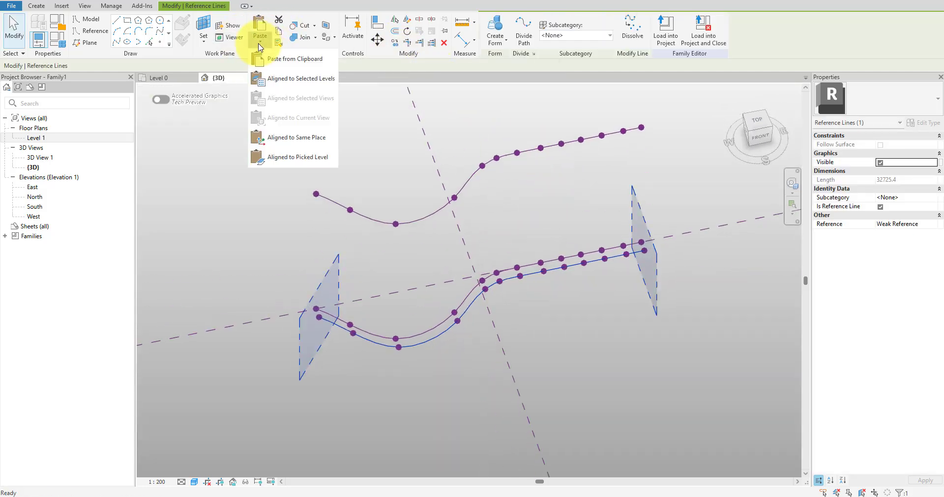
left_click(284, 92)
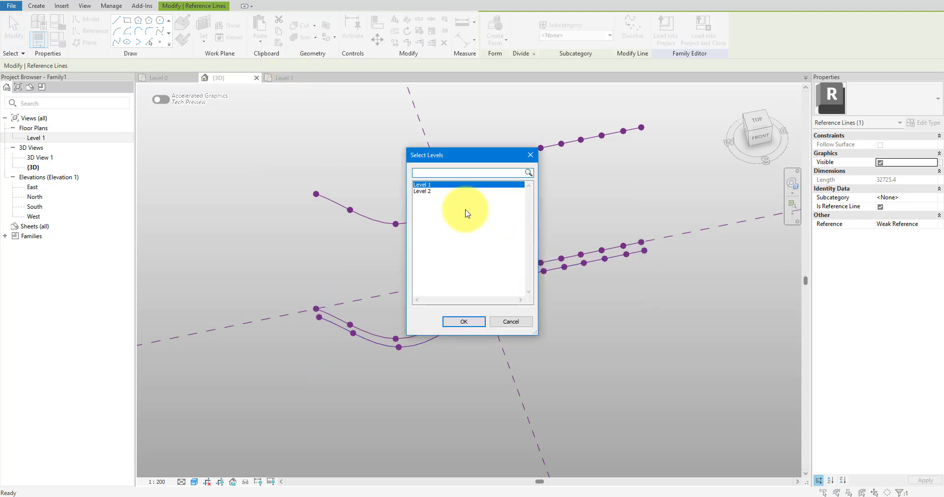
left_click(436, 192)
left_click(464, 322)
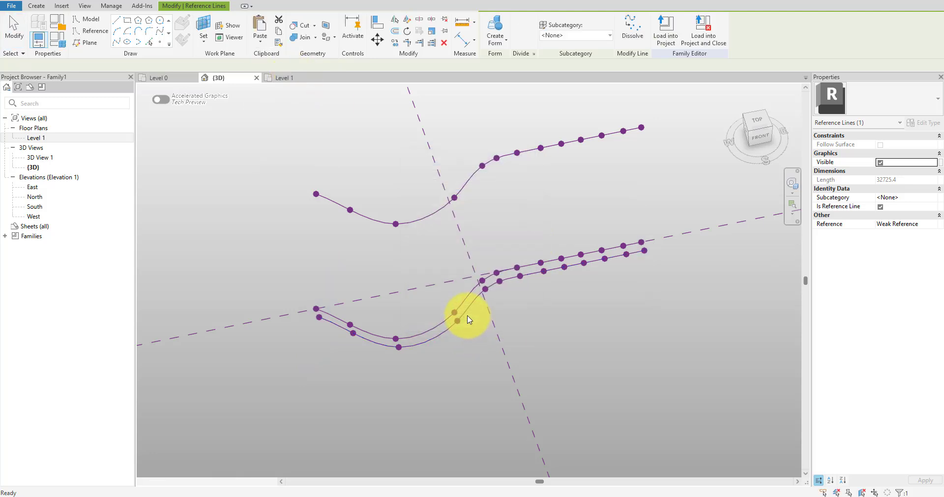
- Create a surface form between the rear spline reference lines on the lower and upper levels
left_click(465, 299)
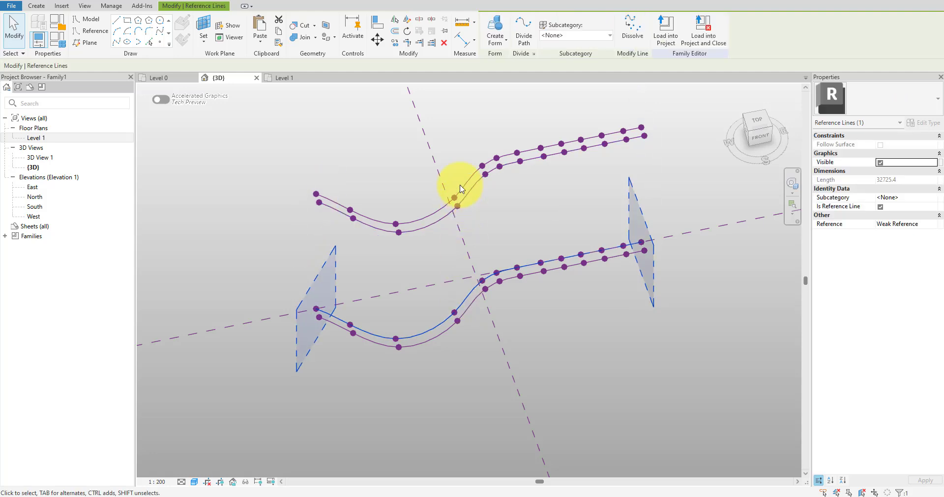
left_click(463, 191, "ctrl")
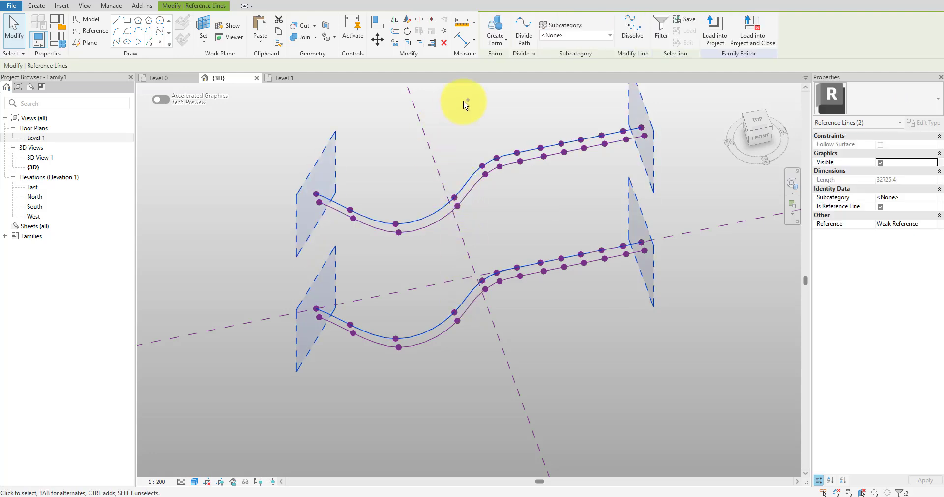
left_click(495, 27)
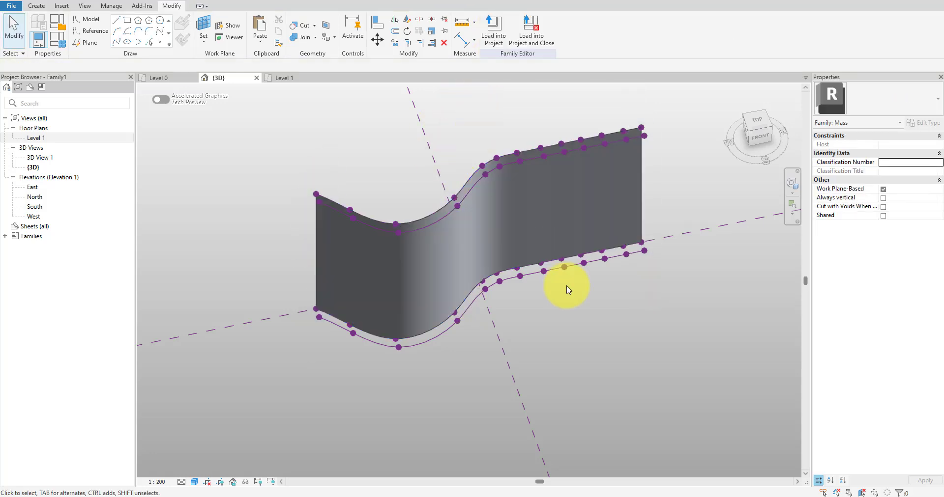
- In the front orientation, copy the front lower spline reference line 7.5 m vertically upward
left_click(516, 284)
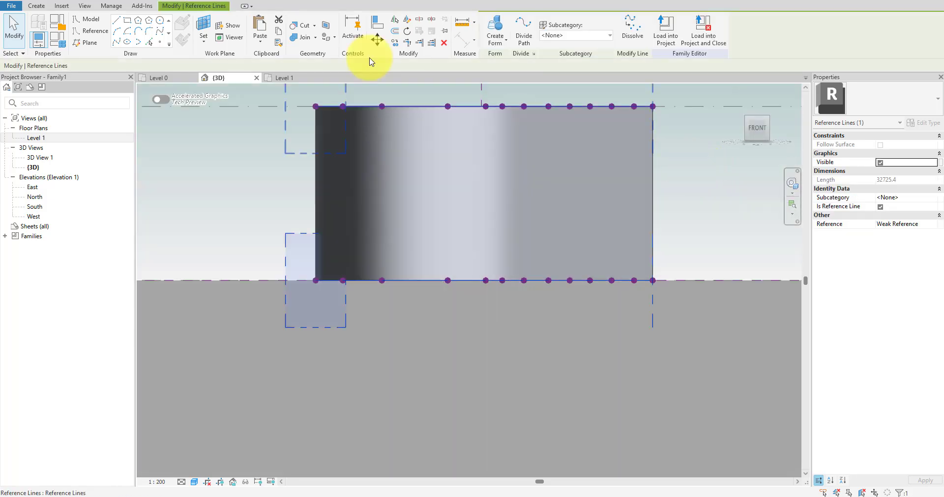
left_click(395, 42)
left_click(690, 241)
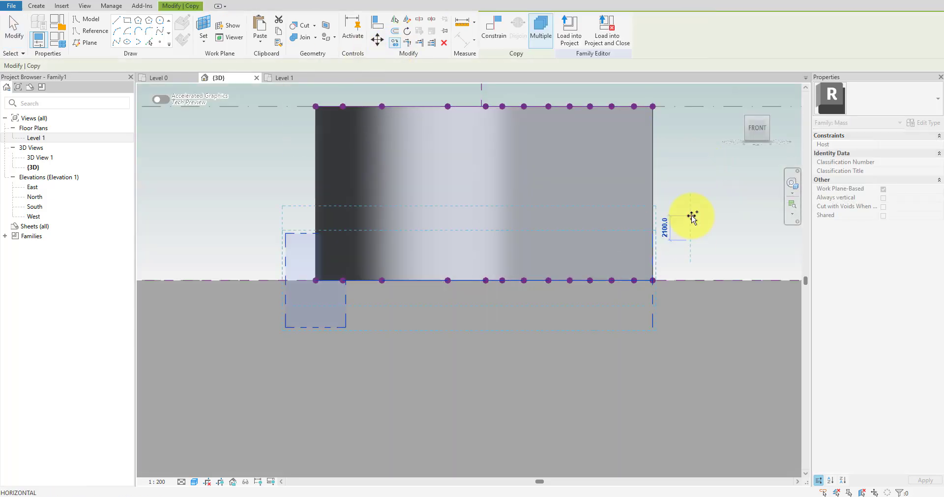
type("7.5m")
key("Return")
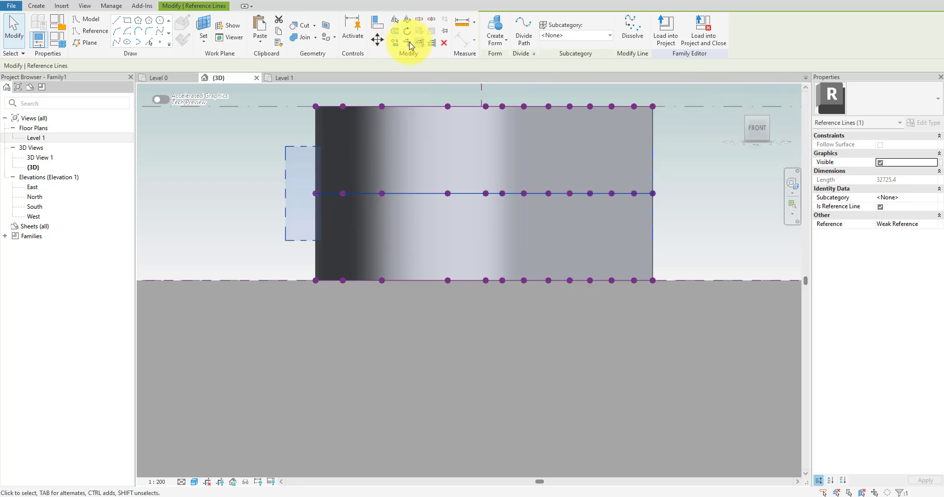
- Copy the mid-height spline reference line 3 m upward, and make another copy a similar distance below it
left_click(395, 42)
left_click(690, 187)
type("3m")
key("Return")
key("Escape")
left_click(652, 194)
left_click(395, 43)
left_click(678, 185)
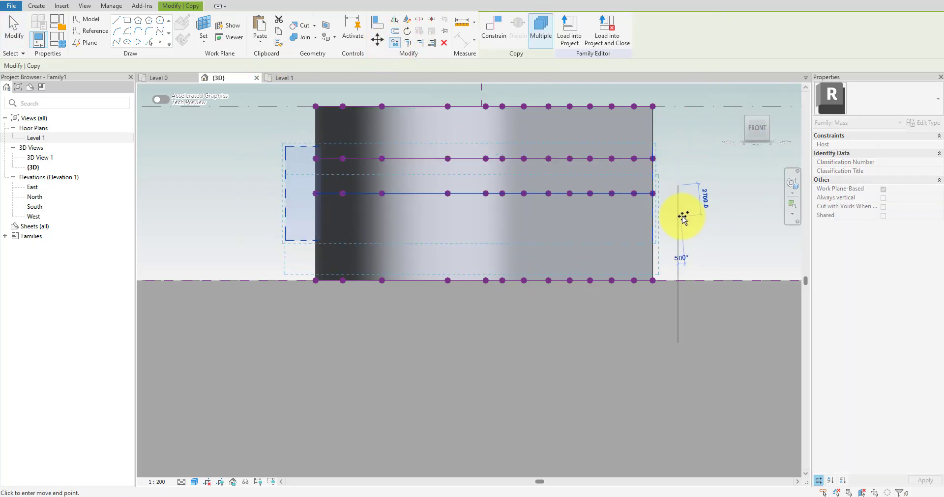
left_click(680, 222)
- Pull one reference point on the middle spline and two each on the upper and lower intermediate splines outward to form bulges
middle_click_drag(348, 207, 411, 279, "shift")
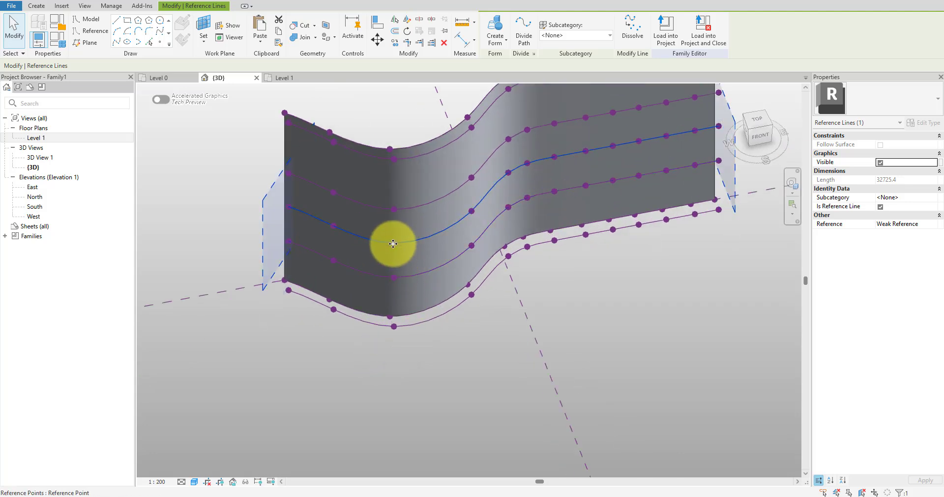
left_click(391, 240)
left_click_drag(388, 228, 611, 176)
left_click(586, 186)
left_click(612, 181)
middle_click_drag(611, 160, 539, 232)
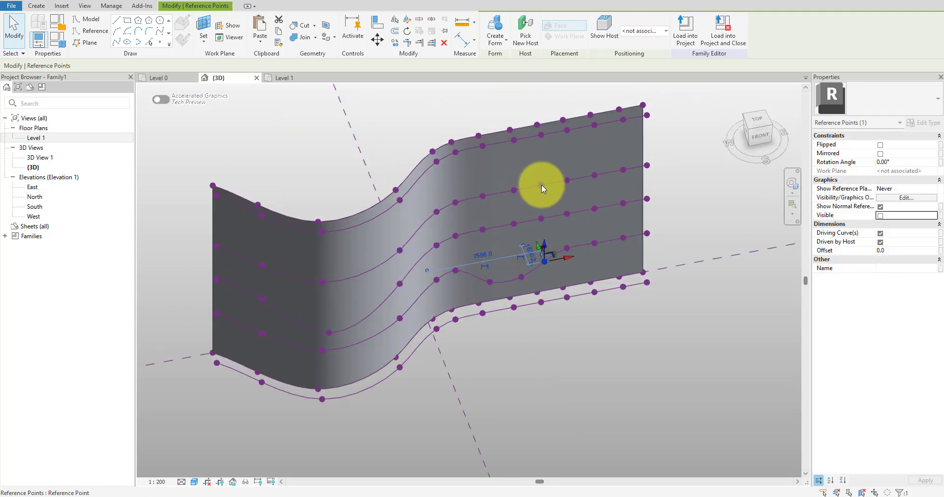
left_click_drag(541, 185, 568, 181)
left_click(671, 189)
scroll(676, 191, "down", 1)
middle_click_drag(627, 261, 646, 212, "shift")
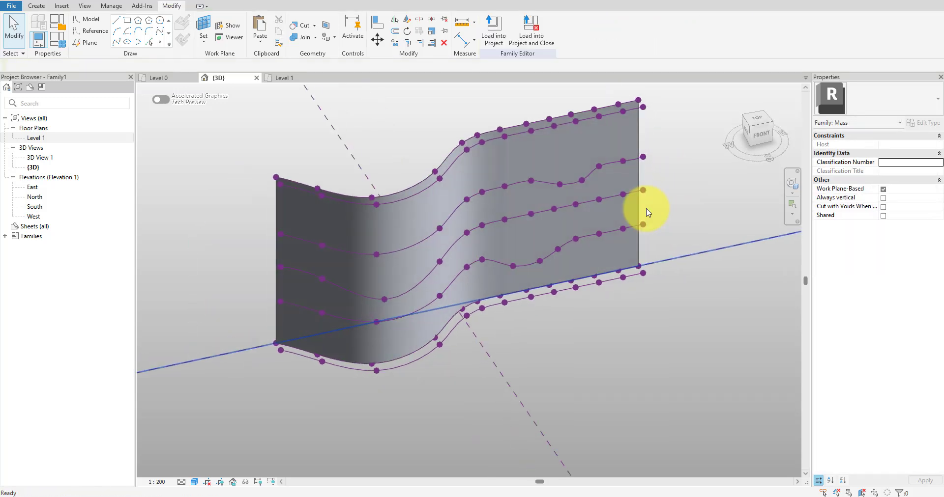
- Create surface forms from the front top spline to the upper intermediate spline, and from there to the middle spline
left_click(523, 136)
left_click(554, 183, "ctrl")
left_click(495, 32)
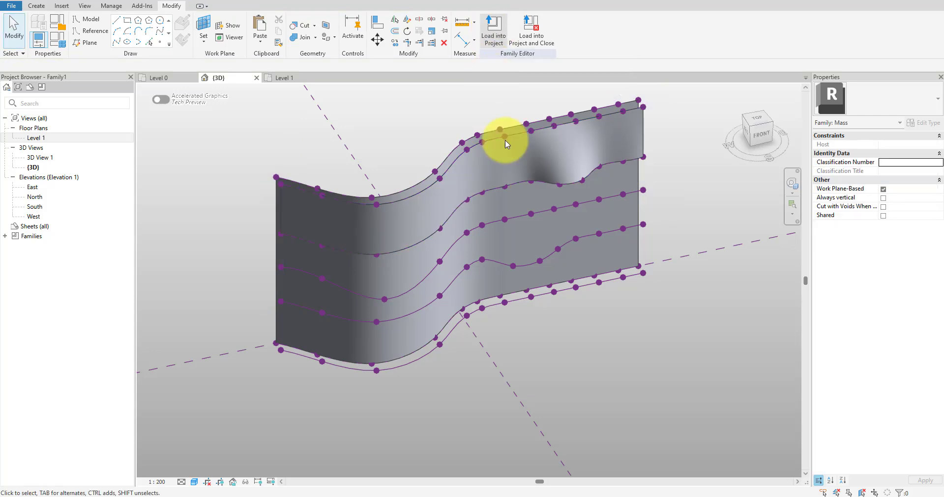
left_click(525, 184)
left_click(521, 217, "ctrl")
left_click(495, 31)
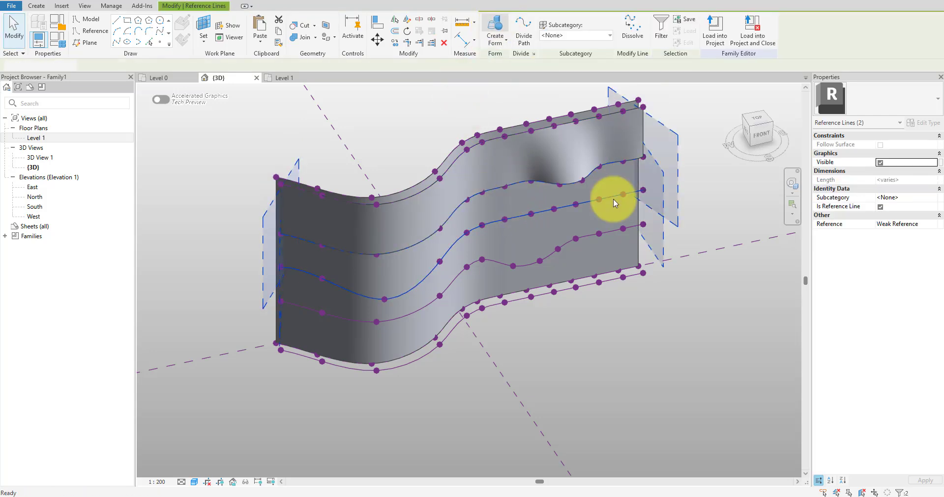
- Create surface forms from the middle spline to the lower intermediate spline, and from there to the front base spline
left_click(526, 215)
left_click(525, 266, "ctrl")
left_click(495, 31)
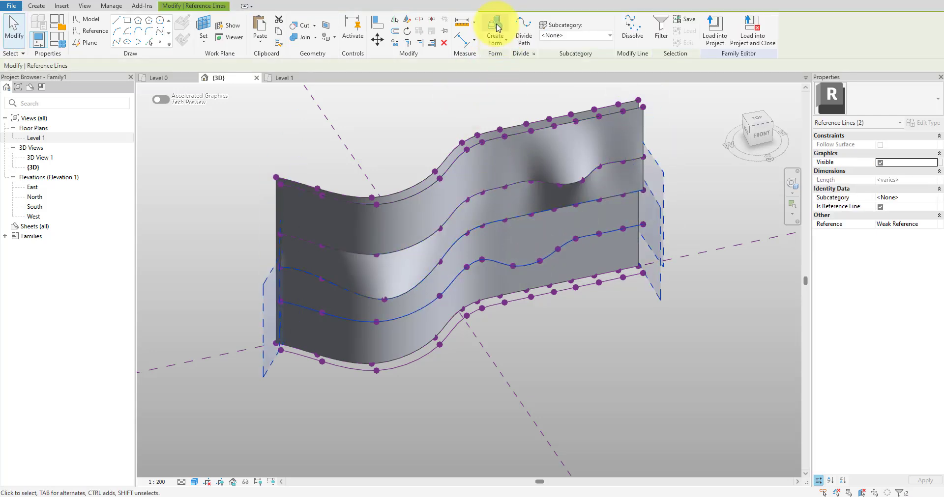
left_click(529, 268)
left_click(550, 292, "ctrl")
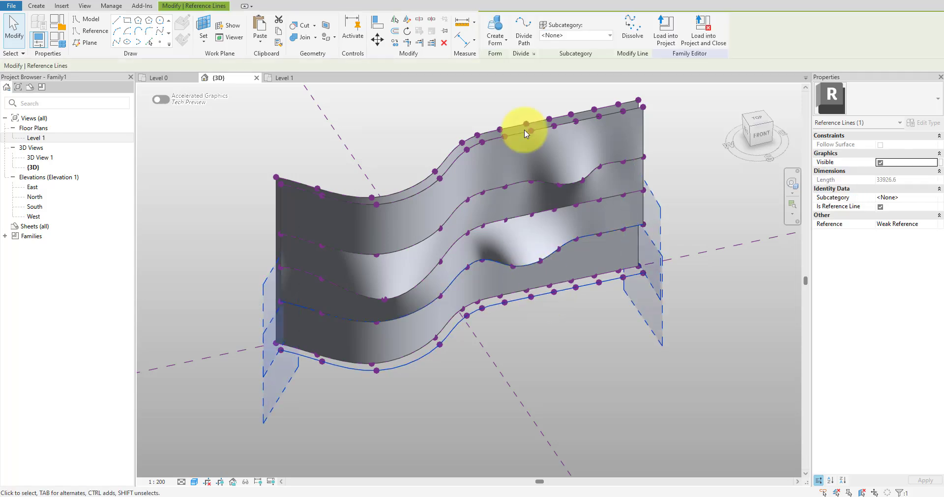
left_click(495, 31)
middle_click_drag(678, 213, 585, 327, "shift")
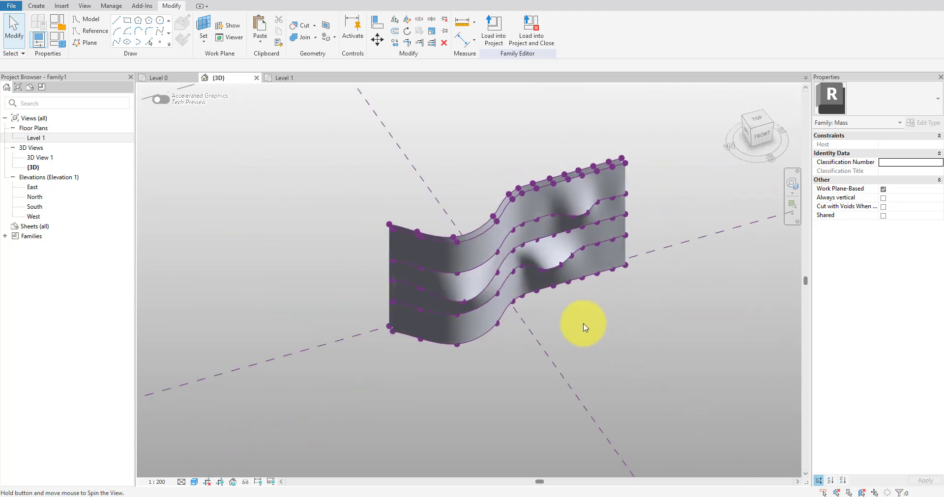
- In the Level 1 floor plan, draw a model-line rectangle around the footprint of the wavy wall
double_click(68, 139)
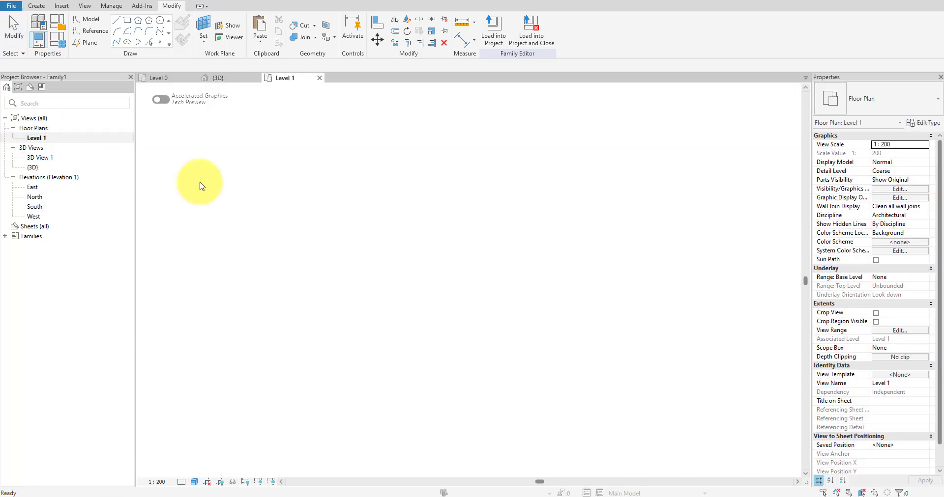
left_click(127, 22)
left_click(259, 203)
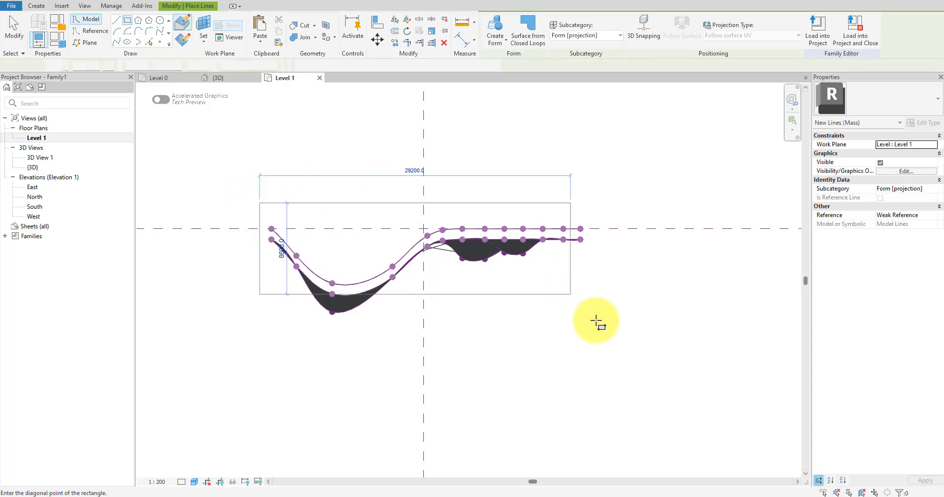
- In the 3D view, create a flat surface form from the rectangle at the base of the wavy wall
left_click(228, 78)
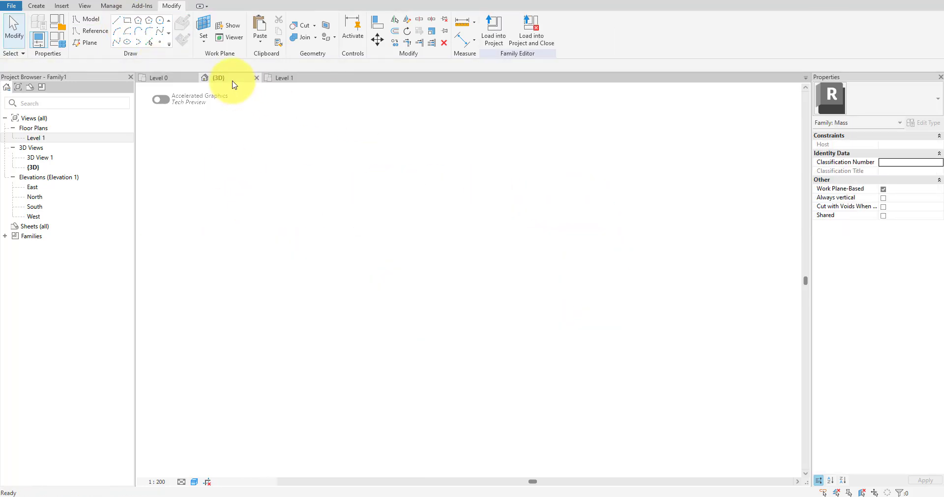
left_click(555, 332)
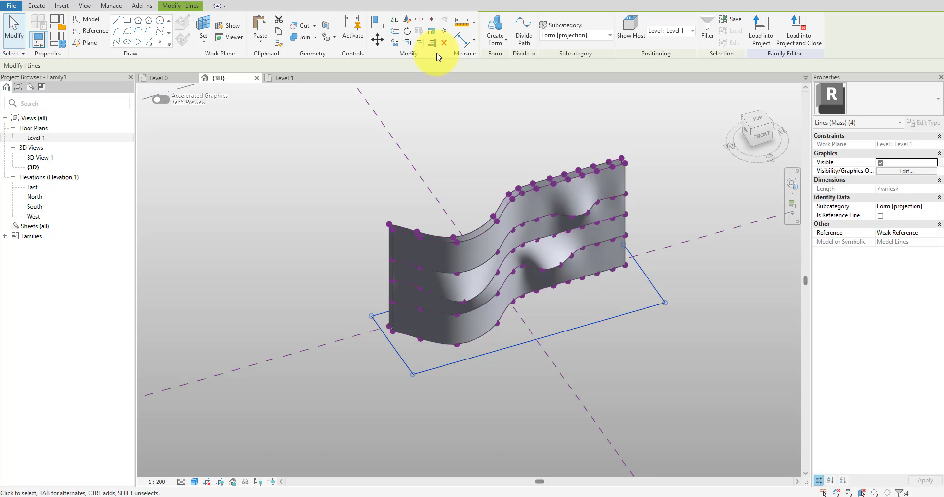
left_click(495, 27)
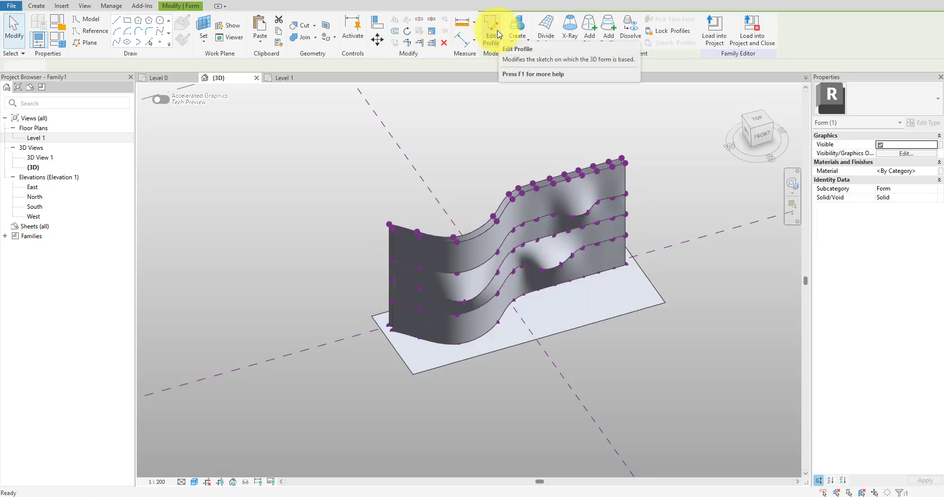
key("Escape")
mouse_move(492, 381)
middle_mouse_down("shift")
mouse_move(463, 411)
mouse_move(696, 337)
mouse_move(639, 362)
mouse_move(475, 396)
middle_mouse_up("shift")
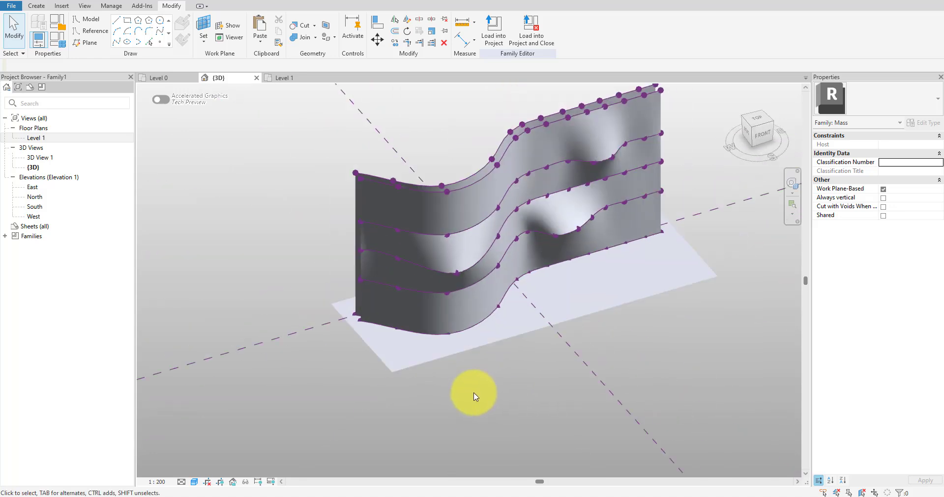
scroll(474, 393, "down", 1)
middle_click_drag(500, 362, 436, 381)
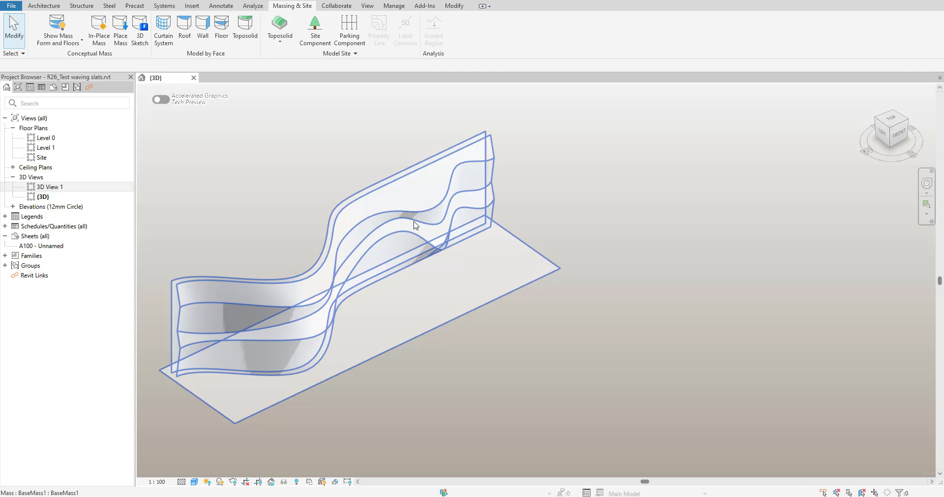
- Turn on Show Edges in the graphic display options of the project's shaded 3D view
middle_click_drag(339, 257, 490, 250)
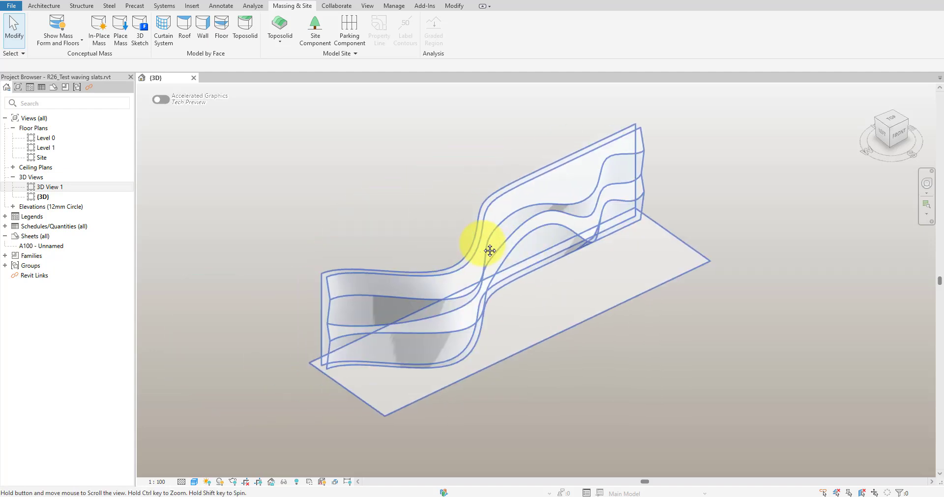
left_click(196, 481)
left_click(216, 408)
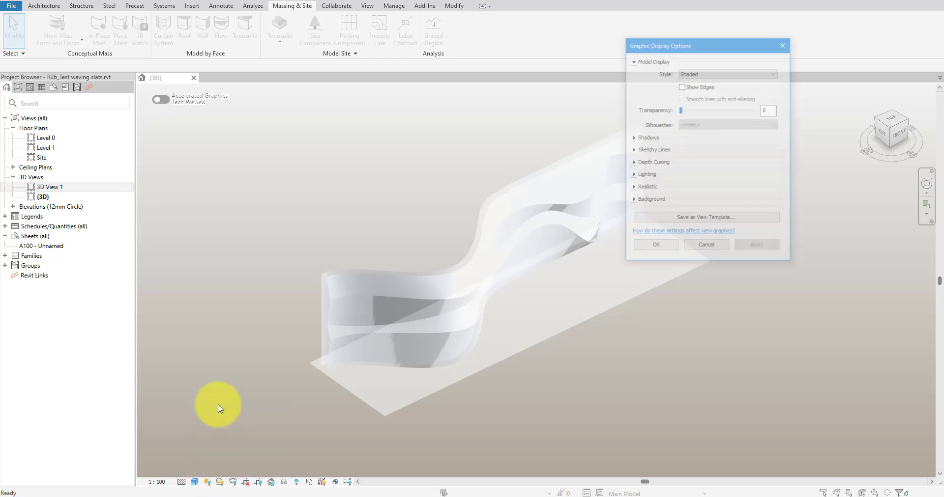
left_click(654, 248)
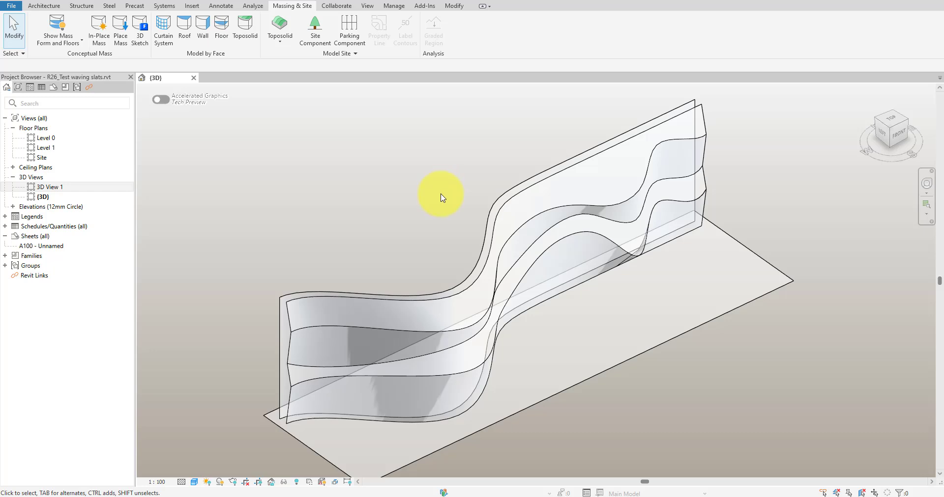
middle_click_drag(441, 198, 642, 316, "shift")
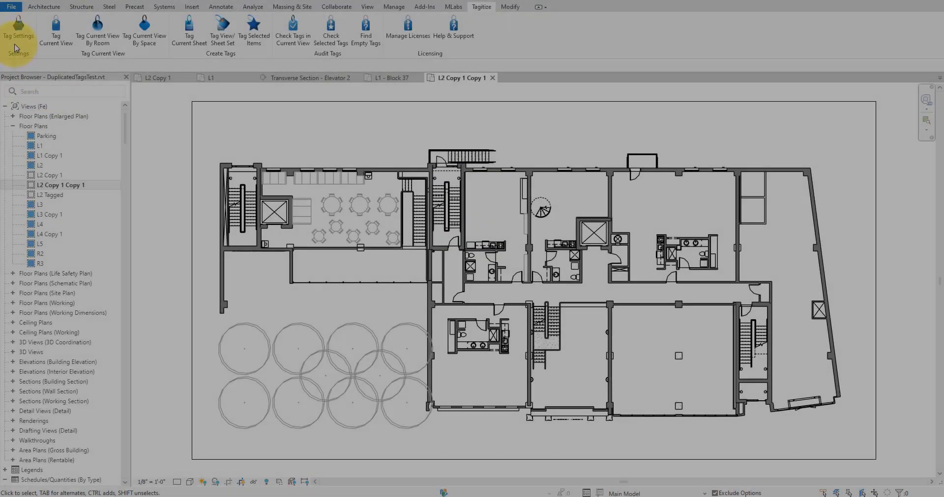
- Enable the Furniture, Planting, Rooms and Windows tag settings in Tagitize and tag the current floor plan view
left_click(15, 47)
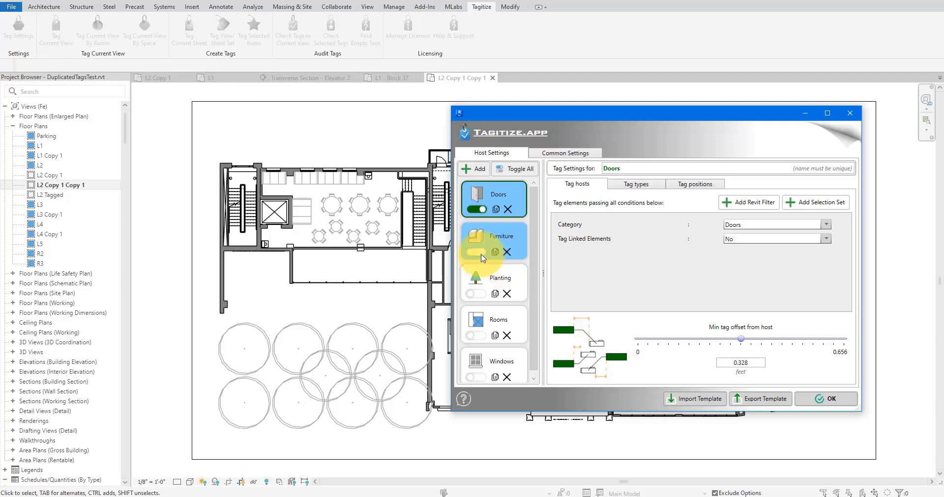
left_click(481, 256)
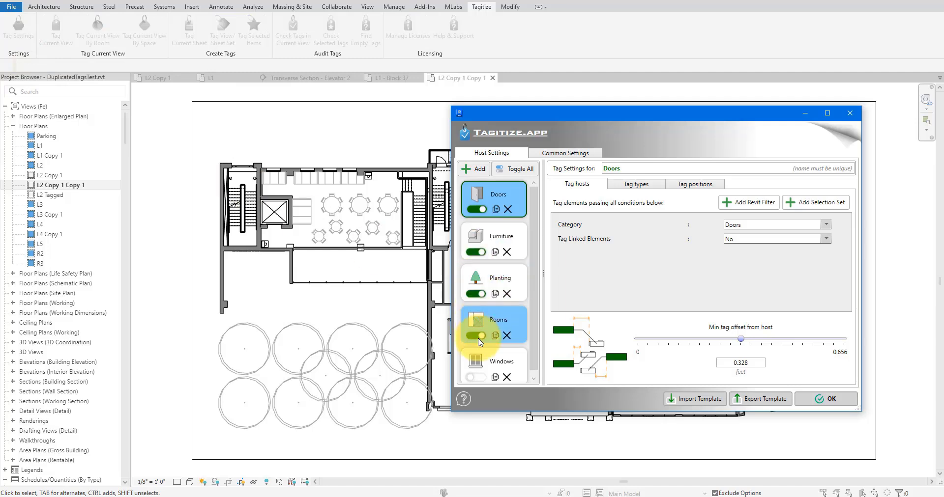
left_click(476, 374)
scroll(495, 365, "up", 1)
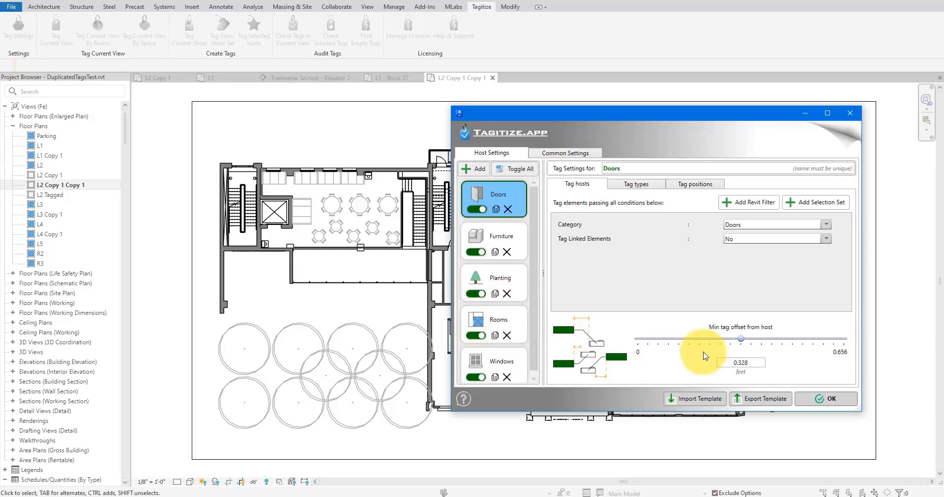
left_click(820, 399)
left_click(63, 42)
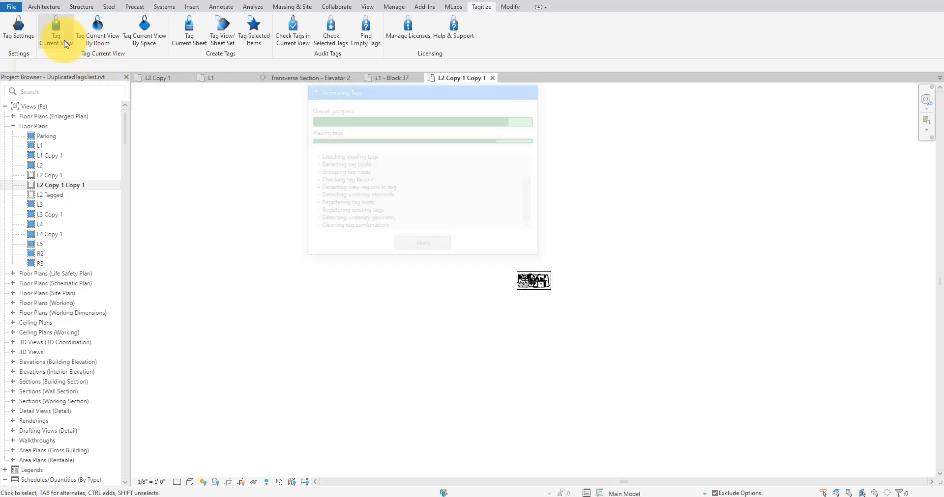
left_click_drag(221, 225, 188, 263)
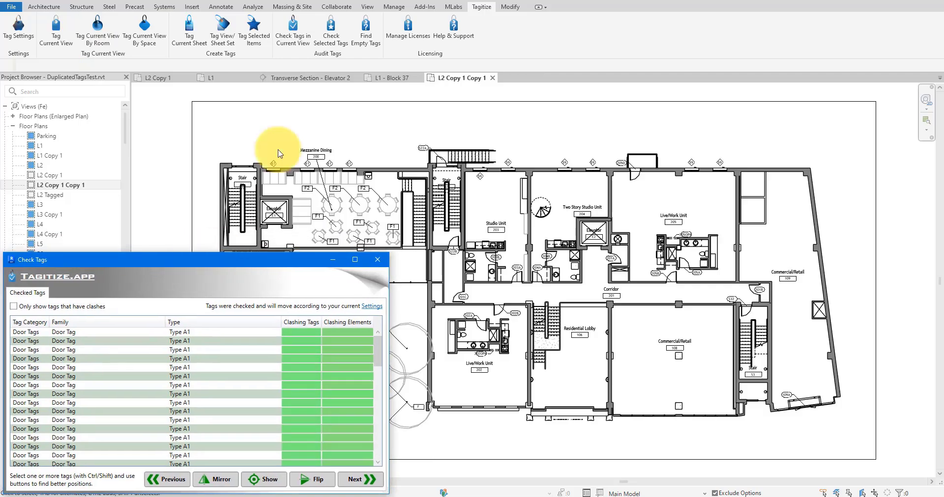
- Examine the placement of the furniture, window, planting, room and door tags across the floor plan
scroll(298, 176, "up", 5)
middle_click_drag(355, 196, 621, 200)
scroll(600, 211, "down", 3)
left_click(616, 147)
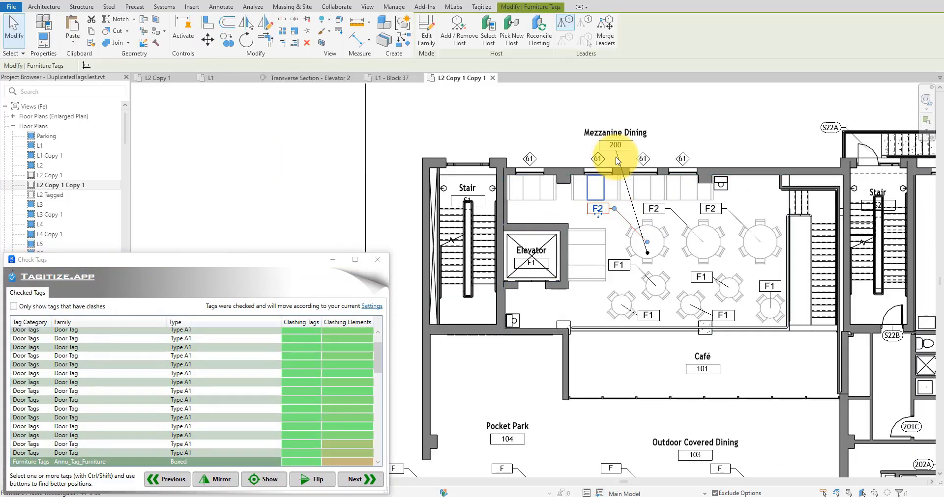
left_click(681, 159)
scroll(564, 309, "down", 3)
middle_click_drag(565, 310, 487, 128)
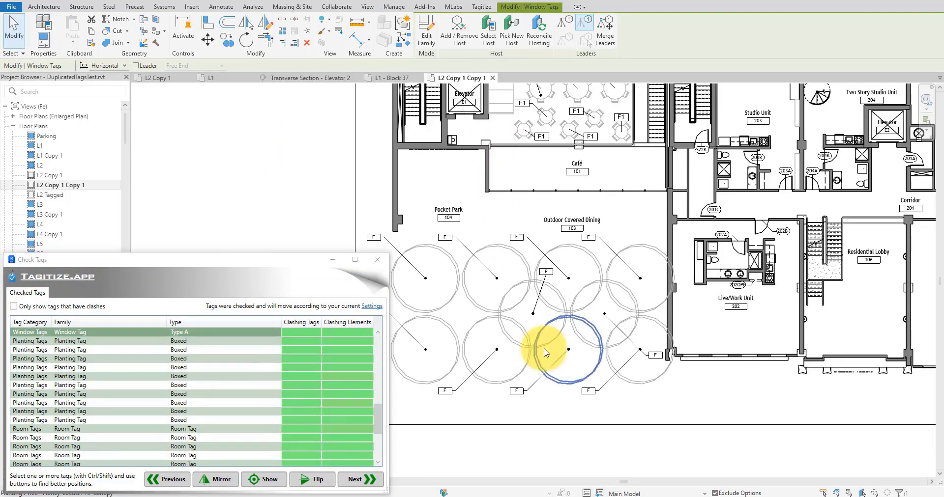
scroll(544, 350, "up", 5)
scroll(545, 352, "down", 3)
middle_click_drag(725, 233, 500, 316)
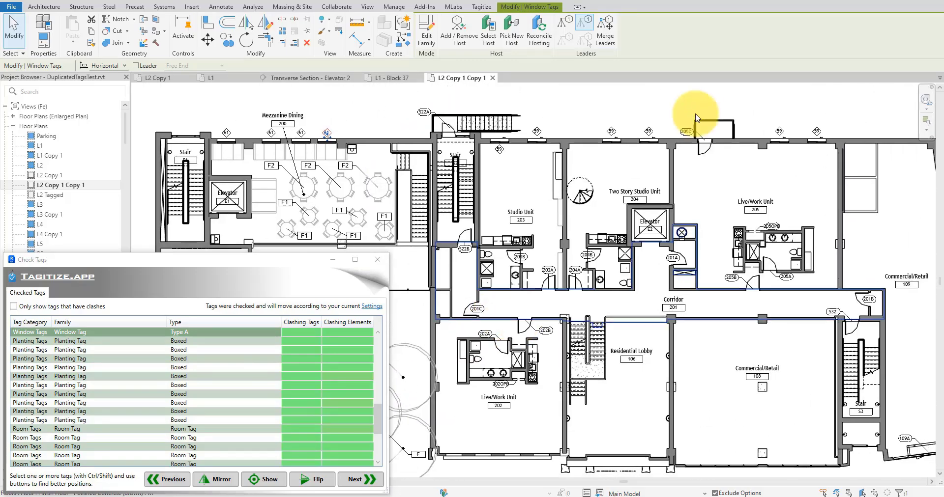
scroll(694, 120, "up", 3)
scroll(658, 214, "up", 2)
scroll(617, 211, "down", 3)
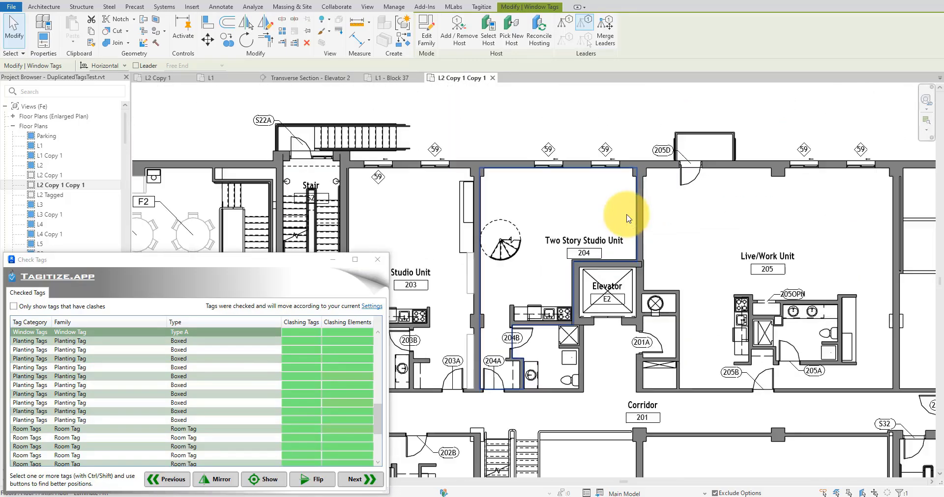
- Cycle the Stair S2 room tag through its next suggested Tagitize positions until it sits beside the stair above the Studio Unit tag
scroll(627, 223, "down", 2)
middle_click_drag(580, 246, 595, 233)
scroll(553, 175, "up", 2)
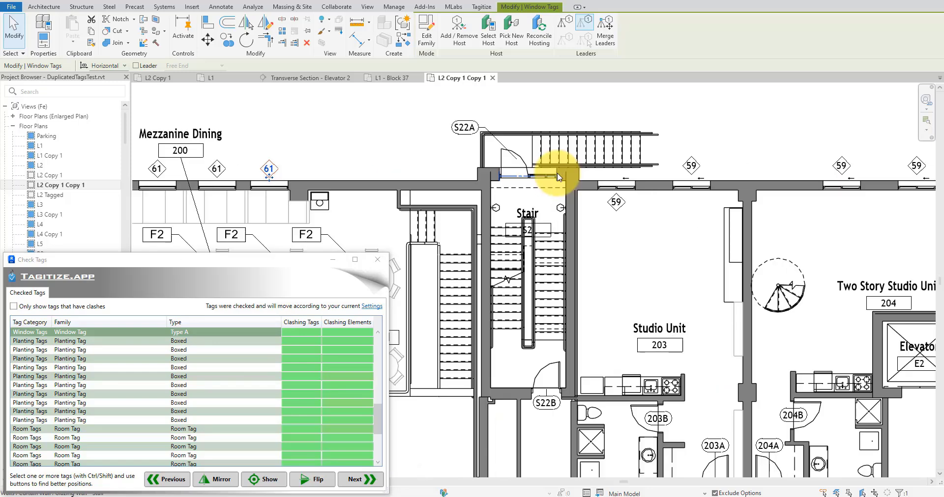
scroll(553, 217, "up", 1)
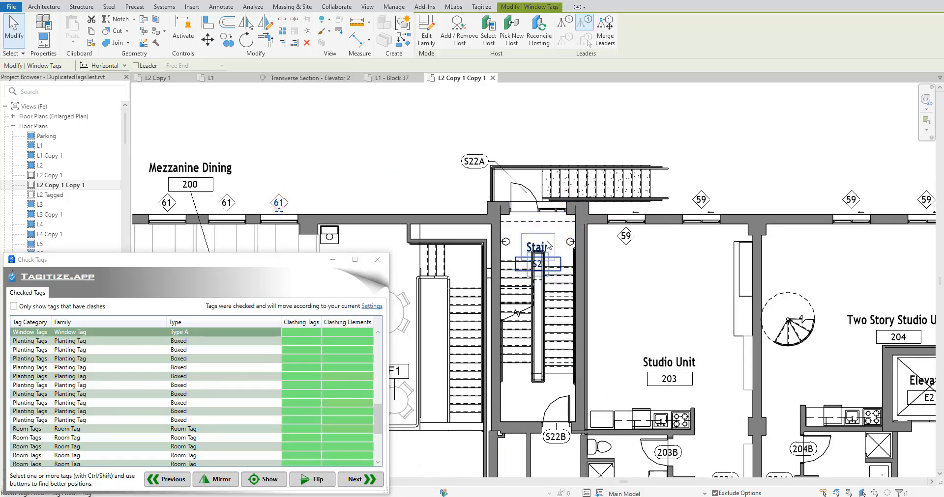
left_click(548, 245)
scroll(601, 228, "down", 1)
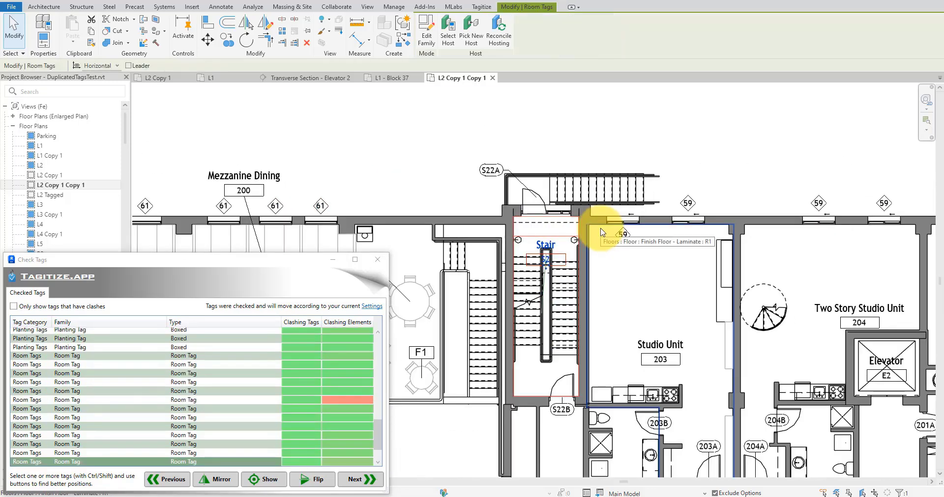
left_click(369, 483)
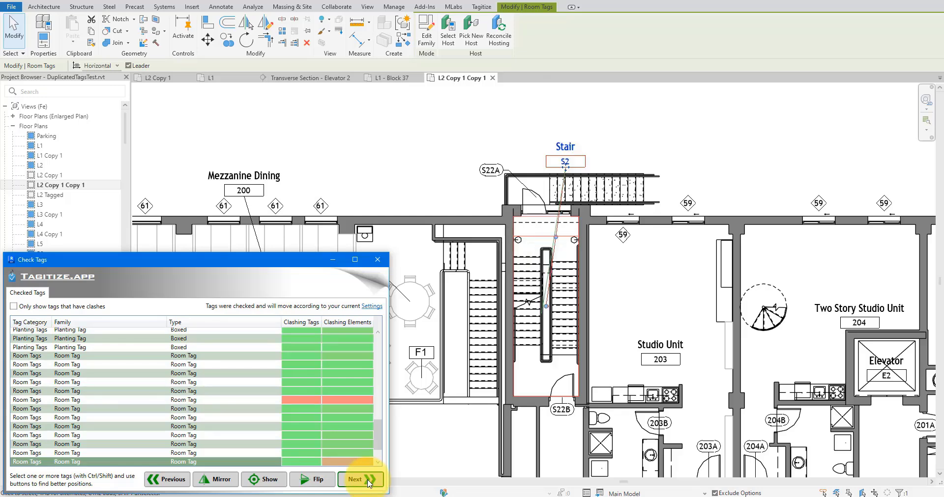
left_click(368, 480)
left_click(367, 480)
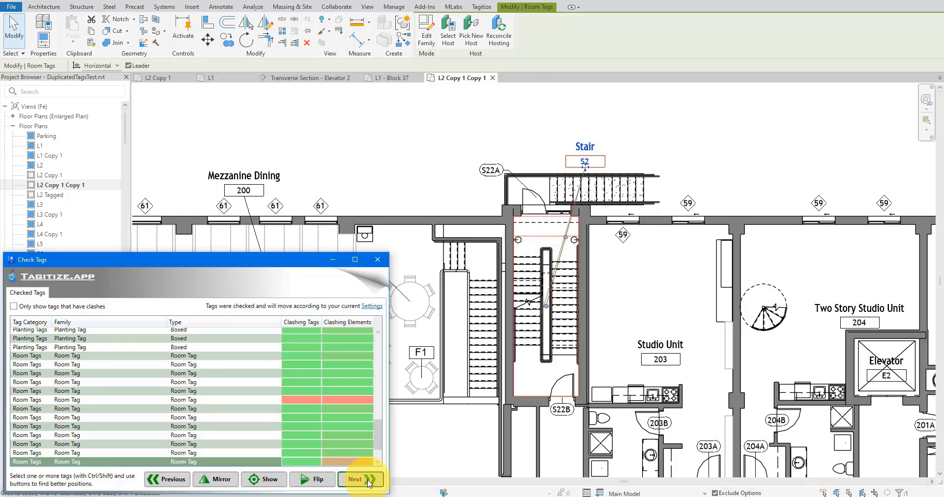
left_click(367, 480)
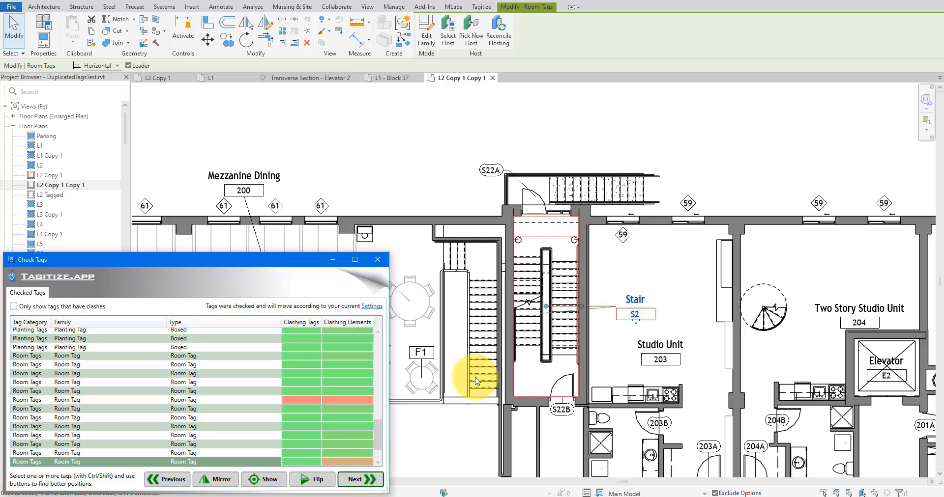
left_click(695, 179)
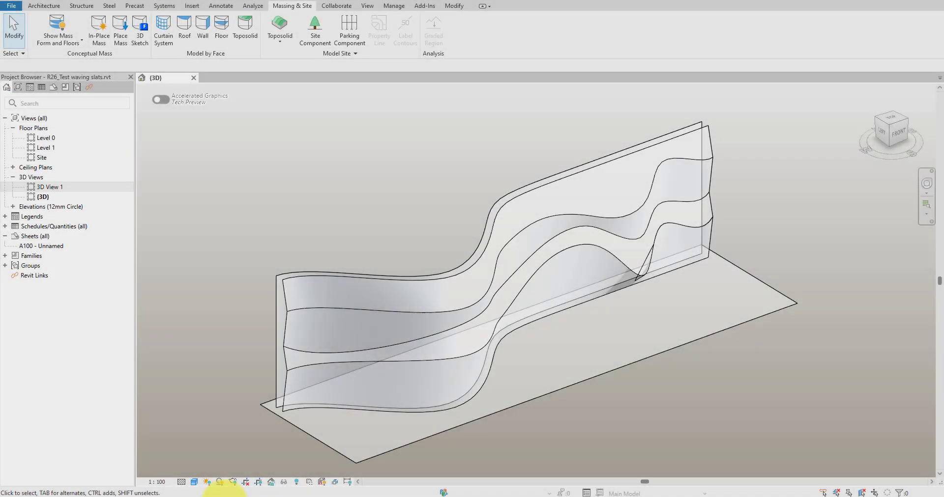
- Switch to Dynamo and add a Select Face node to the Test1.dyn graph
mouse_move(223, 496)
left_click(287, 443)
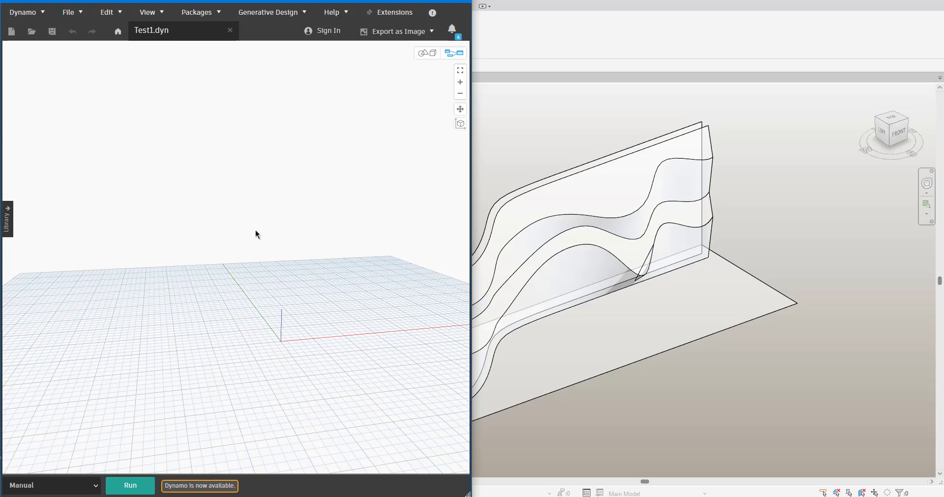
double_click(255, 230)
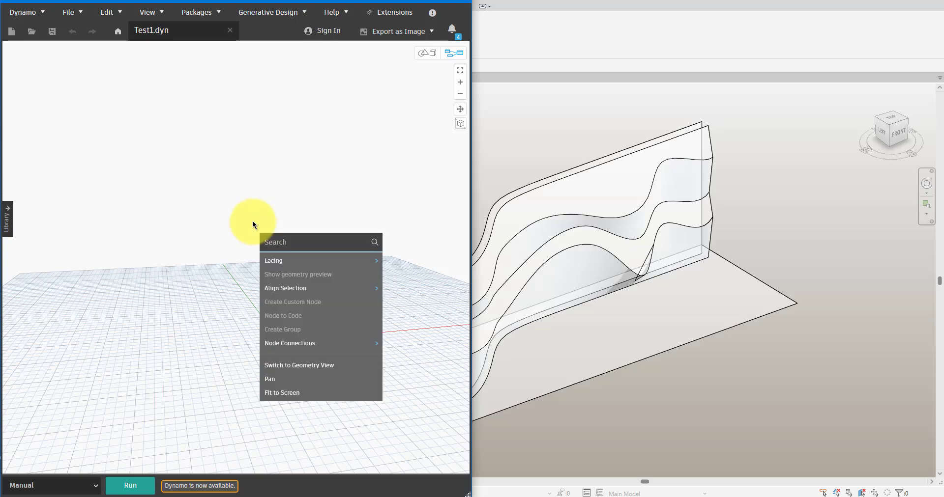
type("select face")
left_click(285, 261)
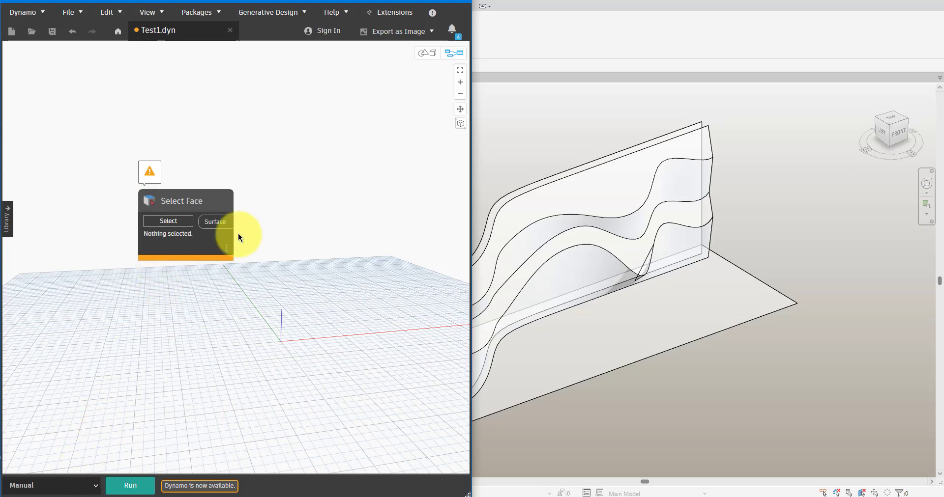
- Duplicate the Select Face node three times and arrange the four nodes in a column
key("ctrl+v")
key("ctrl+v")
key("ctrl+v")
left_click_drag(297, 210, 162, 275)
left_click_drag(273, 246, 185, 393)
left_click_drag(284, 221, 147, 118)
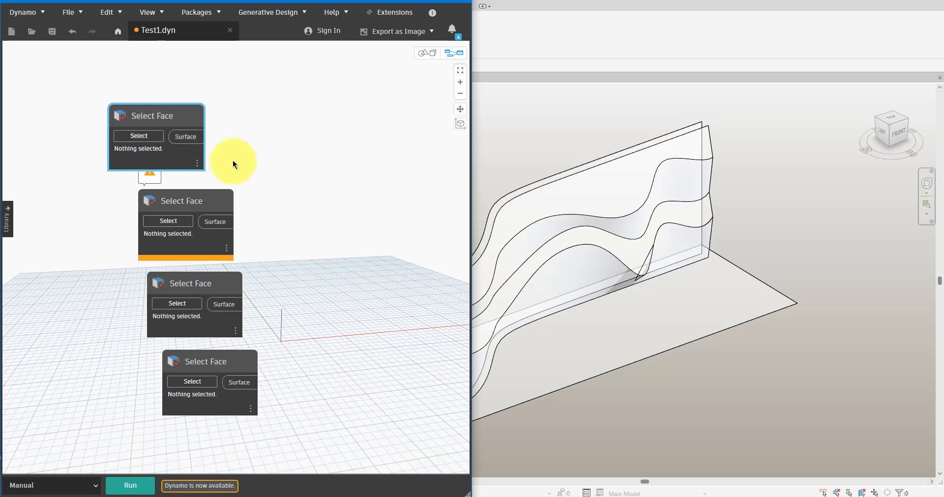
- Assign the four front faces of the wavy wall mass, from top to bottom, to the four Select Face nodes
middle_click_drag(513, 201, 665, 210)
scroll(652, 201, "down", 1)
left_click(140, 136)
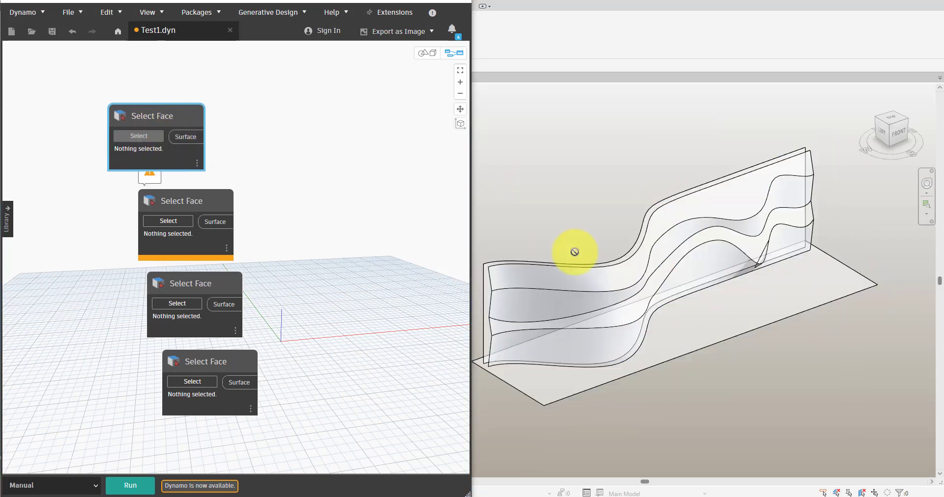
left_click(514, 270)
left_click(181, 221)
left_click(514, 297)
left_click(194, 303)
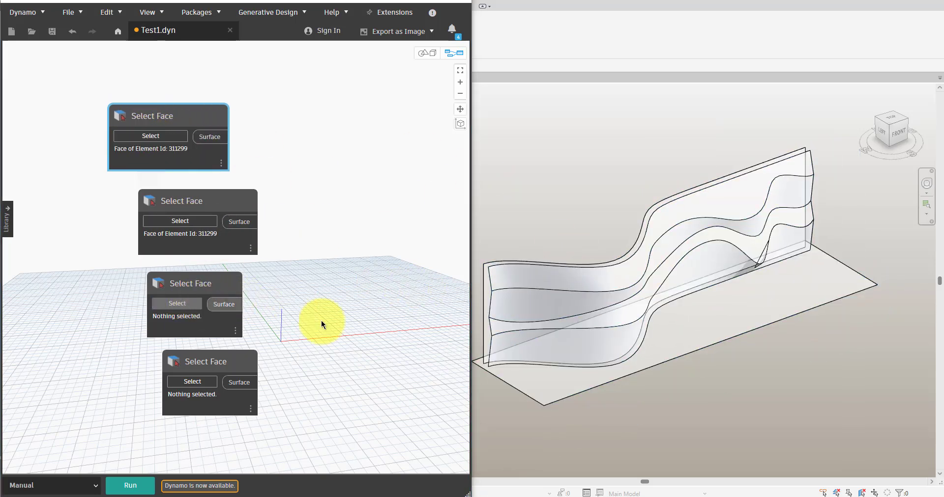
left_click(497, 327)
left_click(211, 382)
left_click(539, 355)
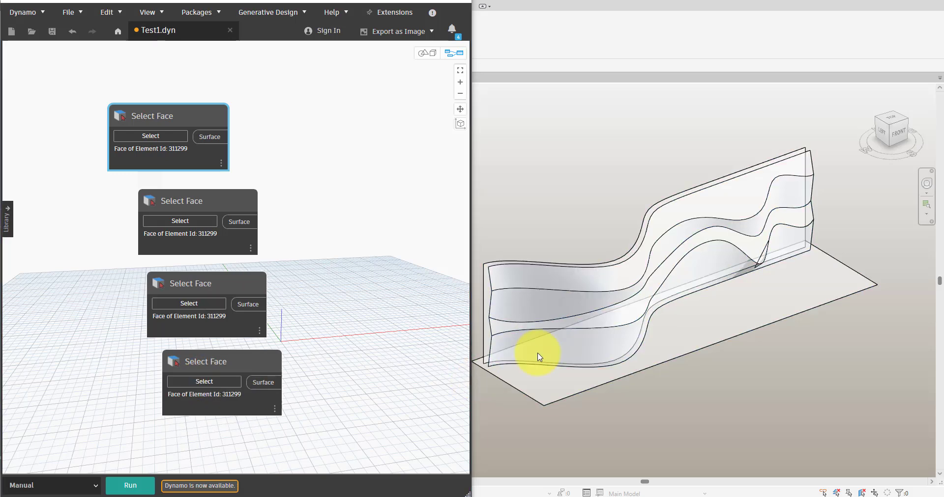
- Add a four-item List Create node, connect the four Select Face surfaces to it and pin its output preview
right_click(311, 226)
type("list.c")
key("Return")
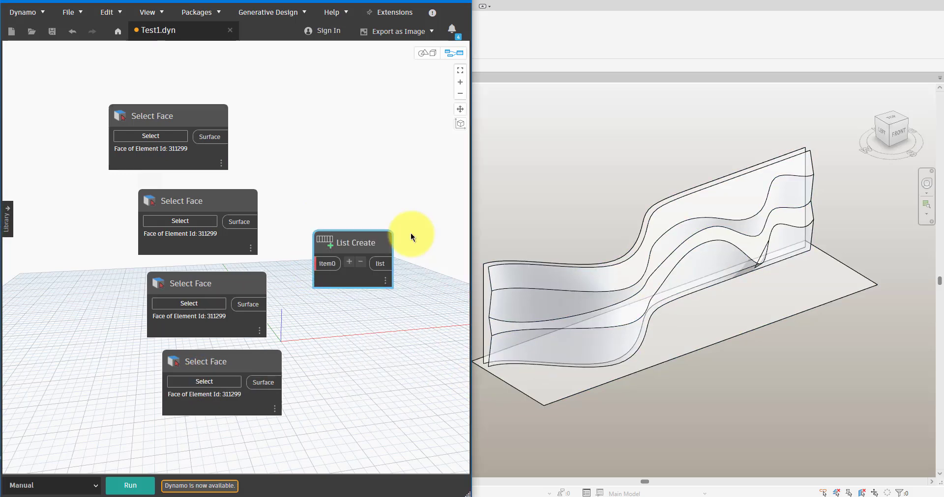
left_click(349, 261)
left_click(349, 262)
left_click_drag(315, 264, 229, 137)
left_click_drag(259, 222, 315, 281)
left_click_drag(315, 297, 271, 375)
scroll(285, 221, "down", 2)
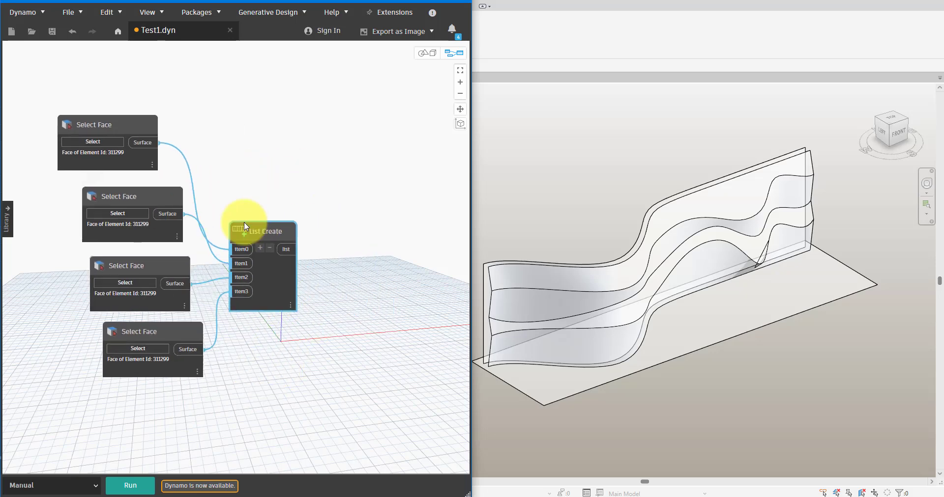
left_click_drag(243, 222, 274, 197)
mouse_move(306, 288)
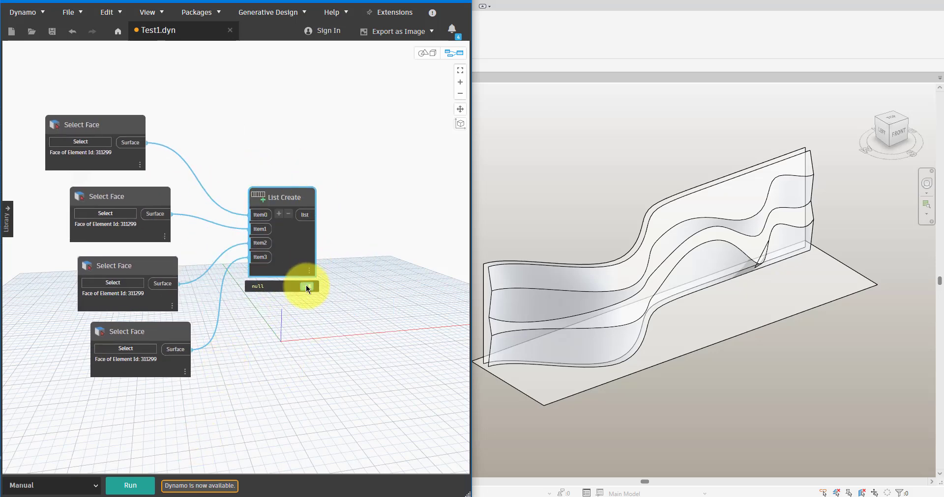
- Add a List.Flatten node beside List Create and connect the created list to its list input
left_click(207, 396)
right_click(207, 391)
type("flatten")
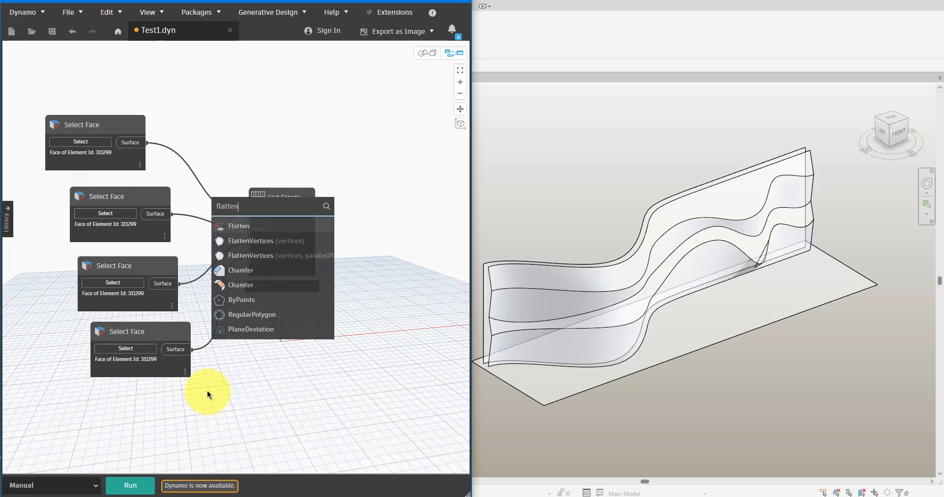
key("Return")
left_click_drag(224, 398, 370, 232)
left_click(364, 256)
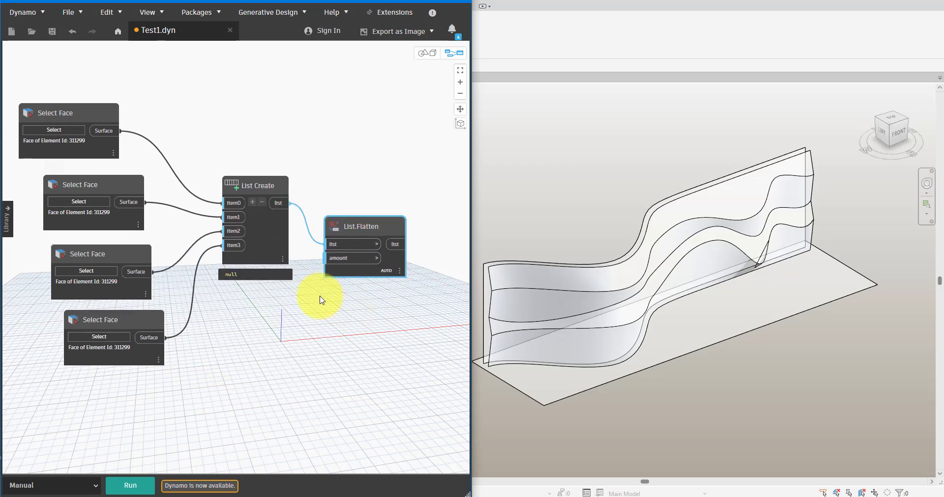
left_click(321, 300)
- Run the graph and frame the wavy surfaces below the nodes in the background geometry preview
left_click(130, 484)
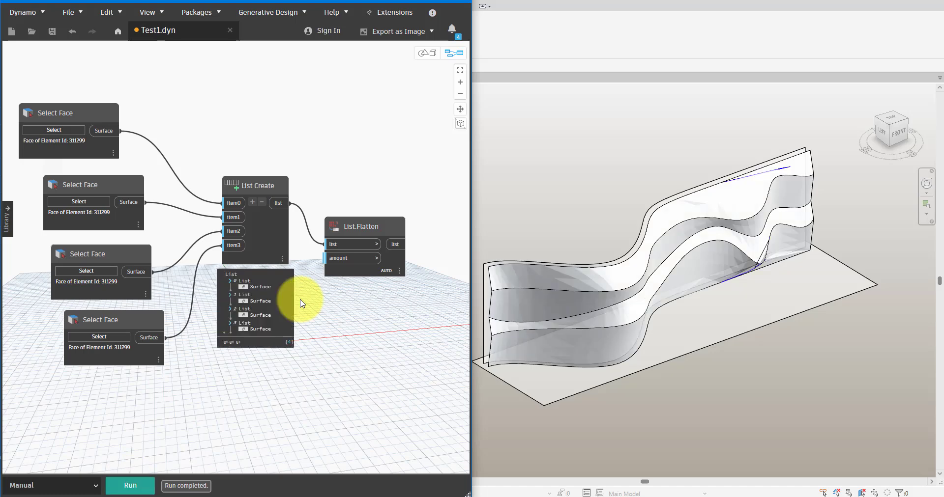
left_click(429, 54)
left_click(461, 72)
scroll(352, 221, "down", 3)
middle_click_drag(350, 228, 355, 367)
left_click(453, 53)
middle_click_drag(387, 153, 343, 116)
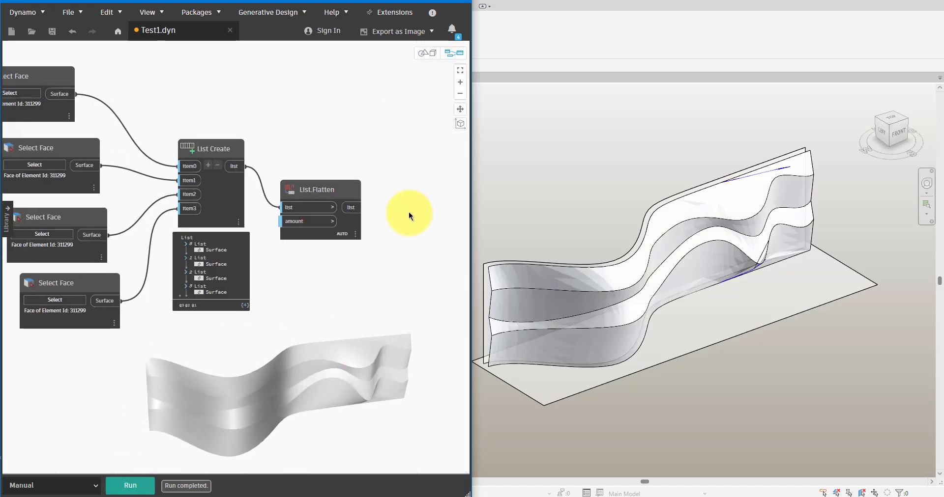
- Add a Surface.ByUnion node and connect the flattened list to its surfaces input
right_click(373, 172)
type("surf")
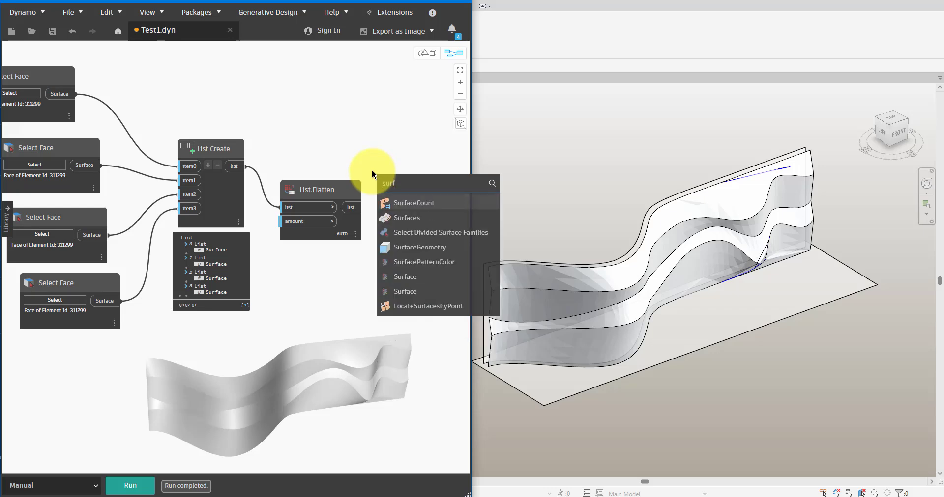
type("ace u")
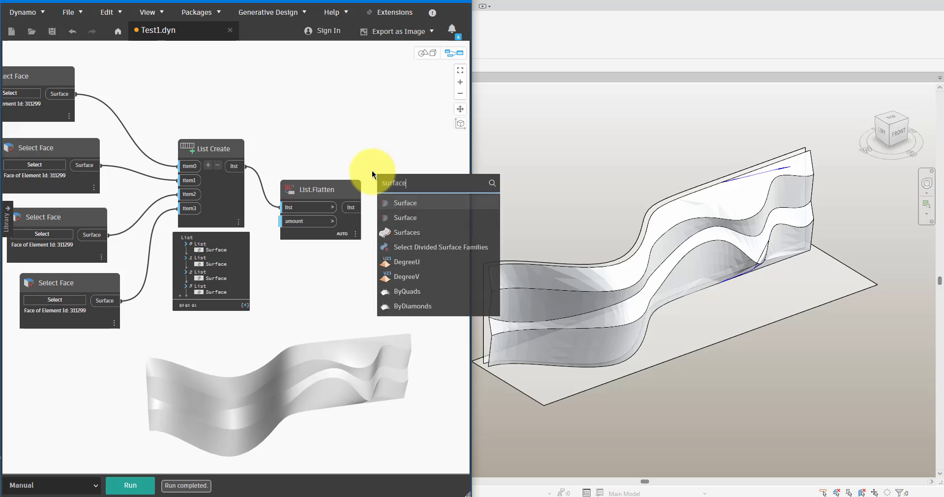
key("Return")
middle_click_drag(328, 179, 263, 168)
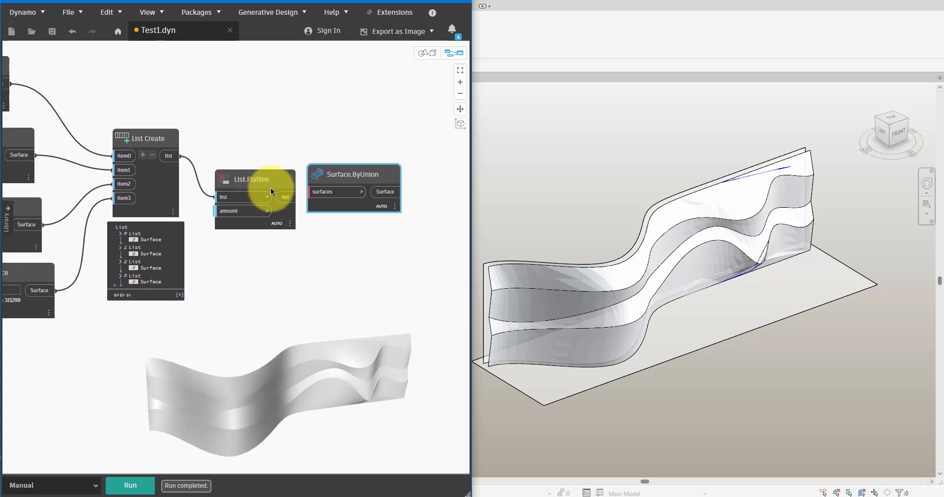
left_click_drag(286, 196, 350, 182)
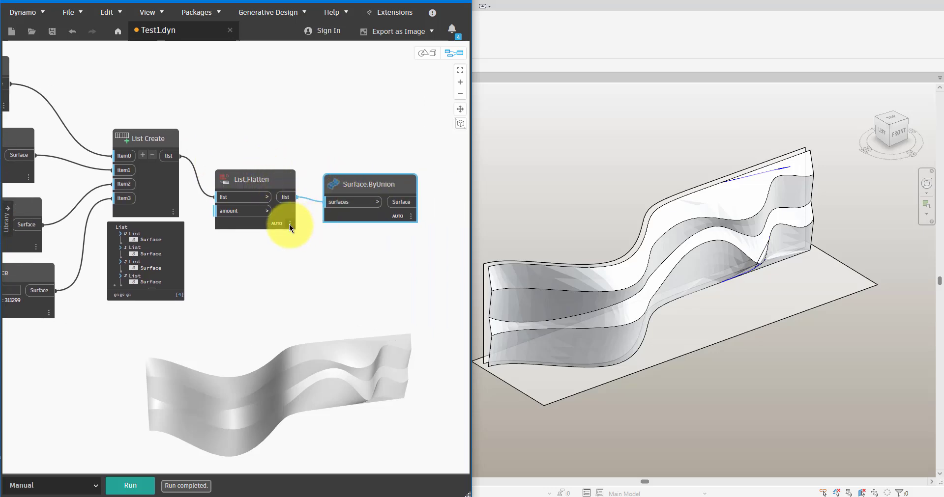
- Run the graph with the List.Flatten and Surface.ByUnion output previews pinned, and save it
left_click(283, 237)
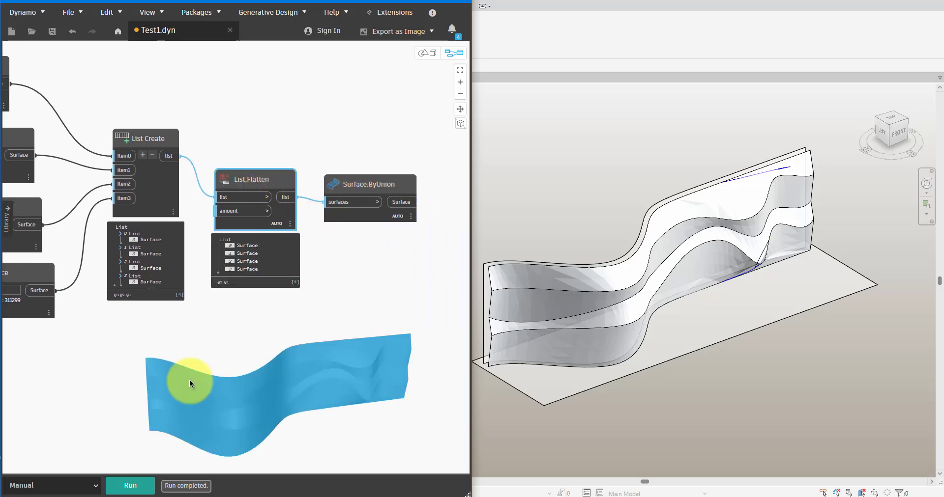
mouse_move(401, 213)
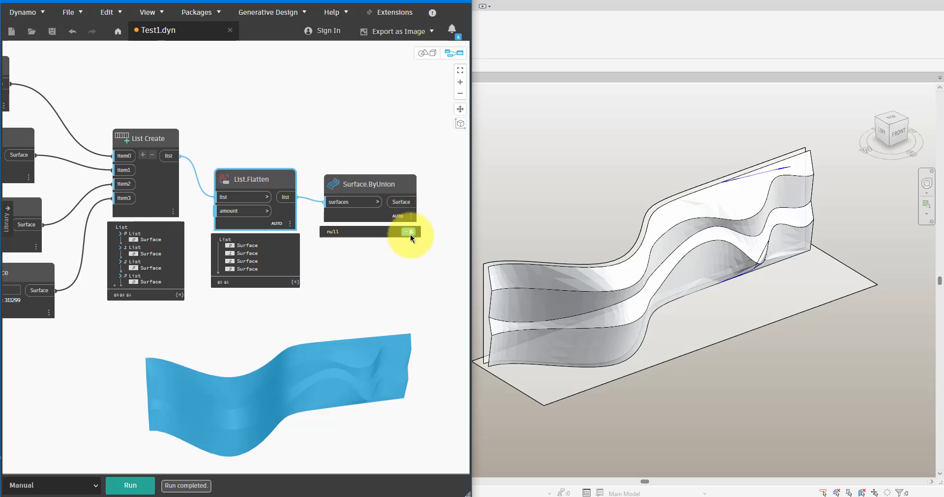
left_click(410, 233)
left_click(113, 485)
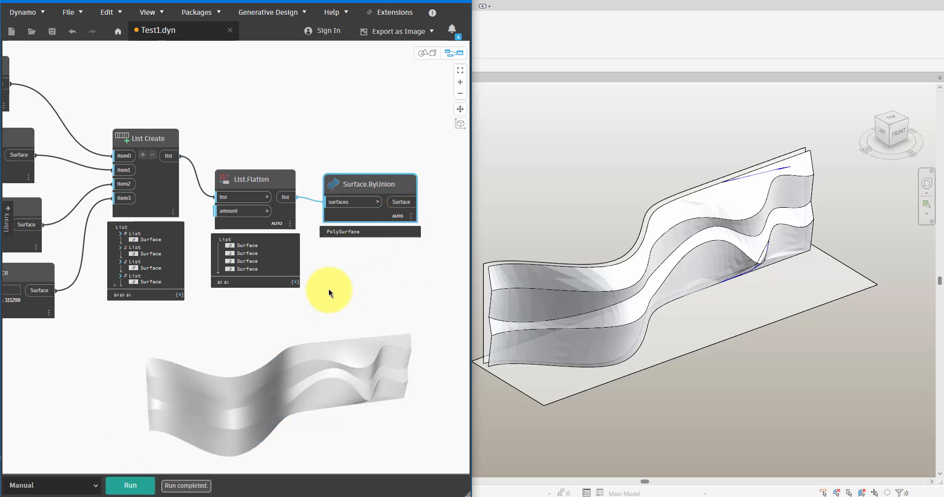
scroll(434, 175, "up", 3)
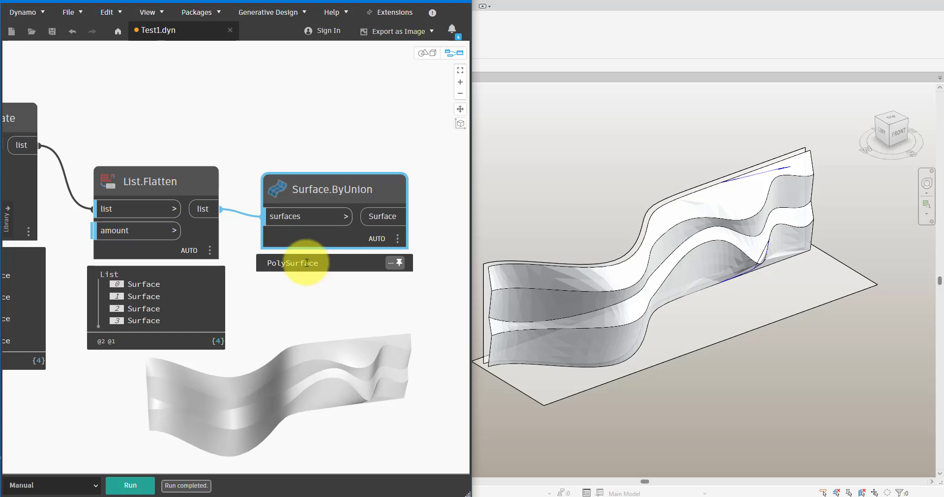
scroll(310, 282, "down", 3)
left_click(313, 285)
key("ctrl+s")
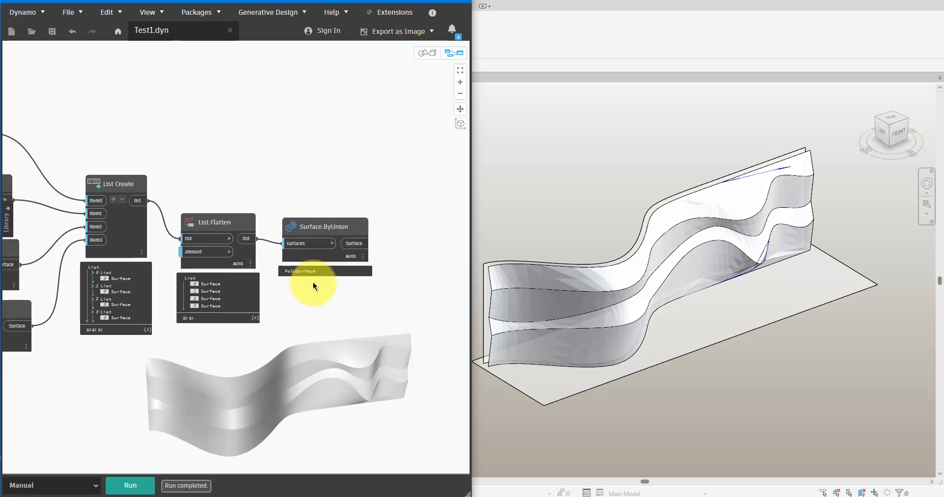
- Add a Select Edge node above the other nodes and assign it the long back edge of the flat base surface behind the wall
right_click(294, 155)
type("select ed")
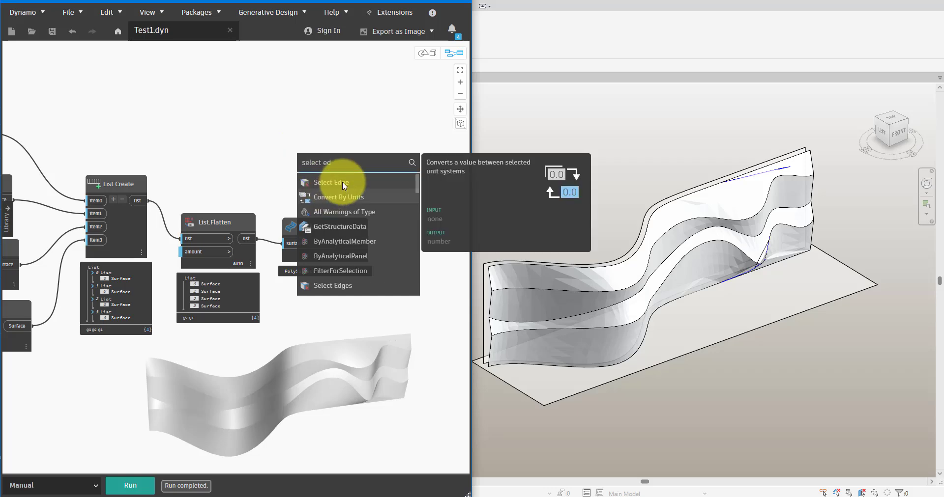
left_click(342, 181)
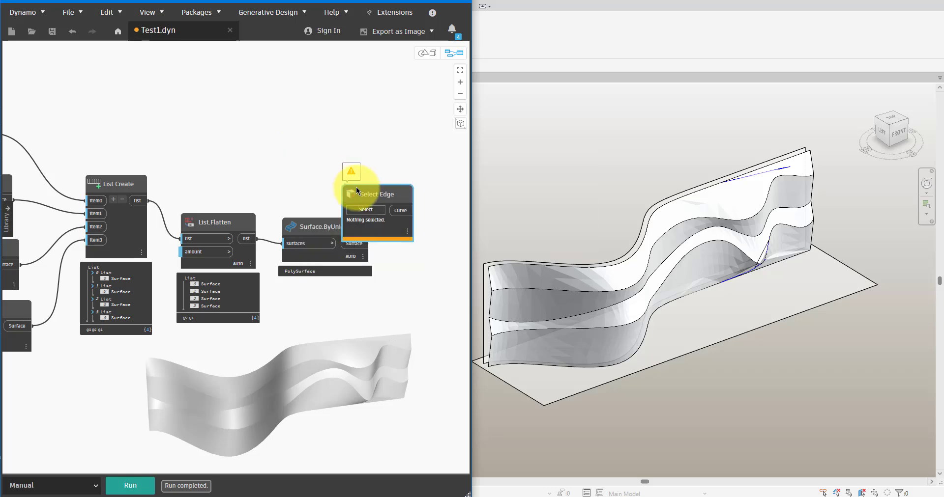
left_click_drag(356, 187, 226, 98)
middle_click_drag(607, 210, 676, 191)
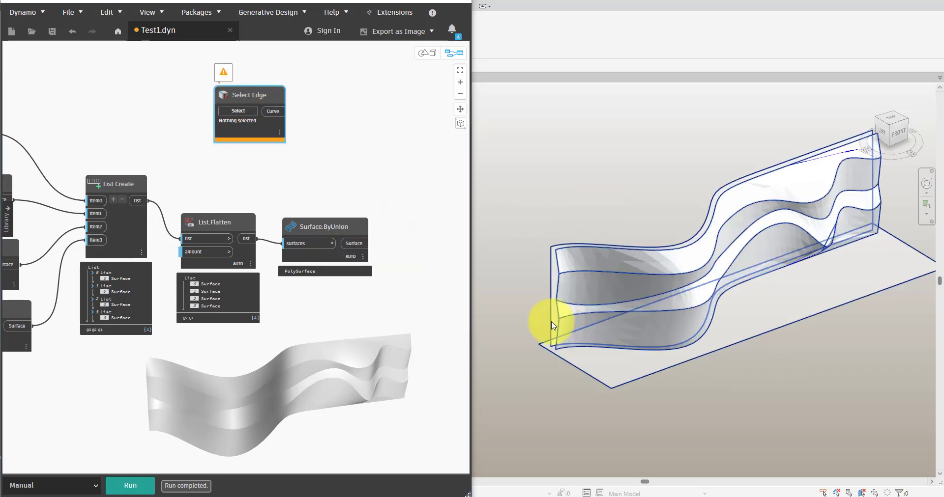
scroll(548, 318, "up", 1)
left_click(244, 111)
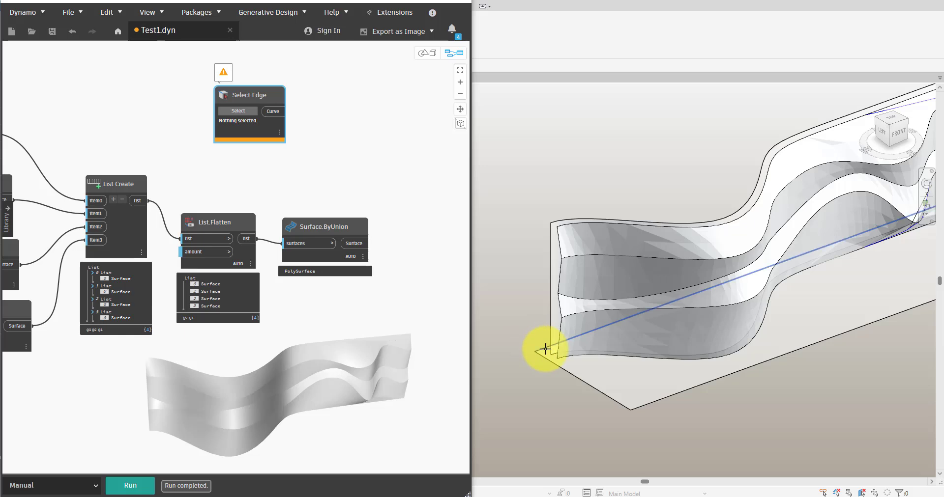
left_click(544, 347)
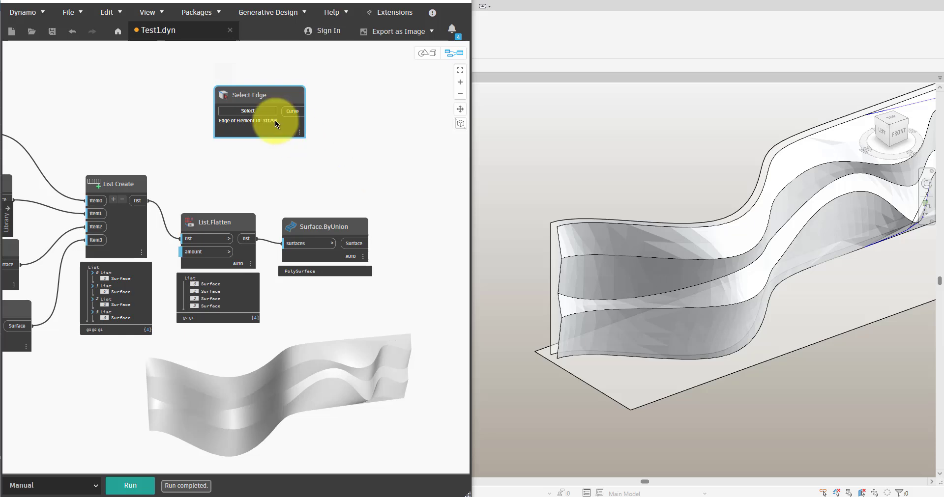
- Add a Curve.PointAtSegmentLength node and move the Select Edge node away from it to leave room between them
right_click(357, 145)
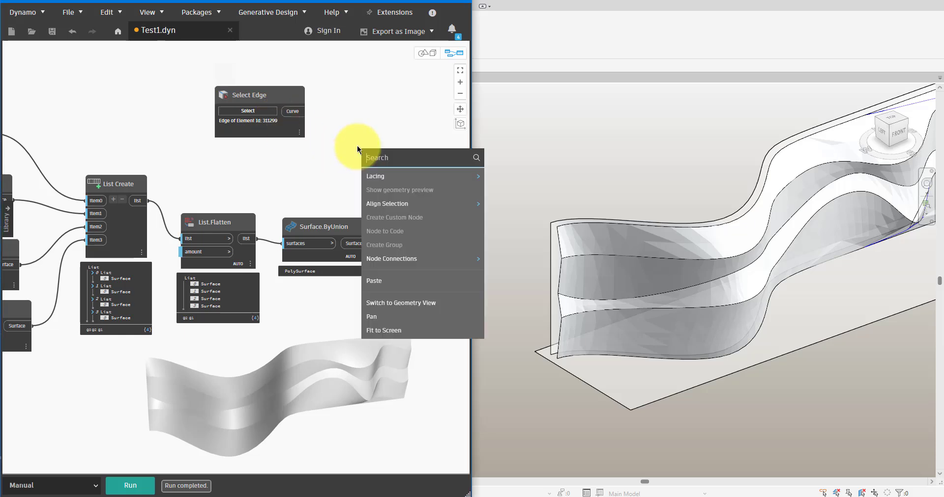
type("point at se")
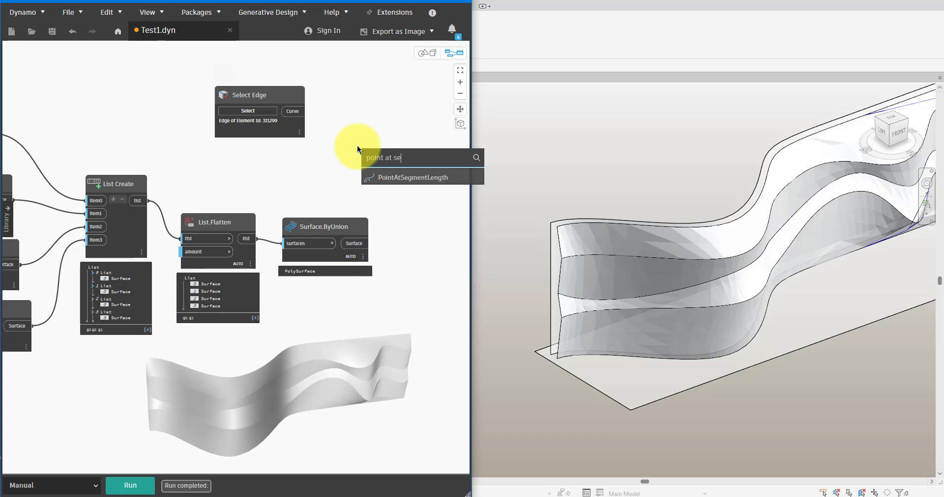
key("Return")
scroll(357, 146, "down", 2)
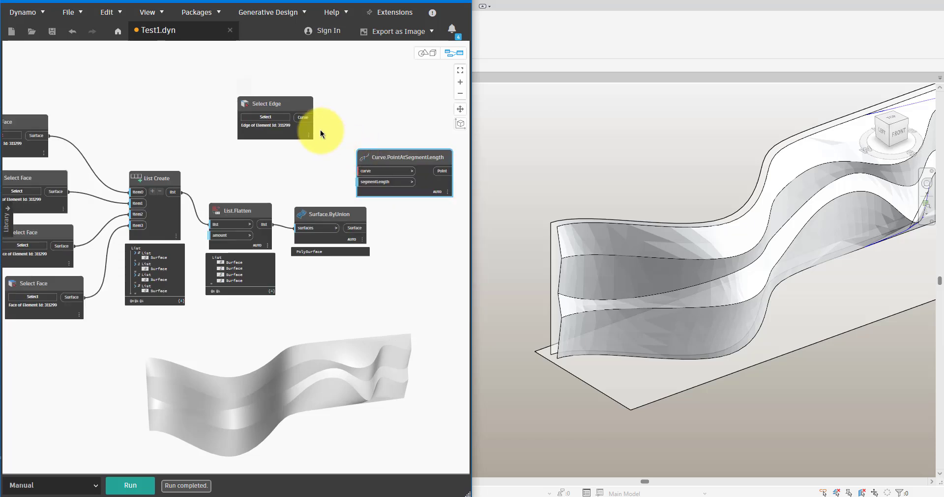
scroll(324, 136, "down", 3)
middle_click_drag(344, 197, 363, 269)
left_click_drag(322, 189, 179, 110)
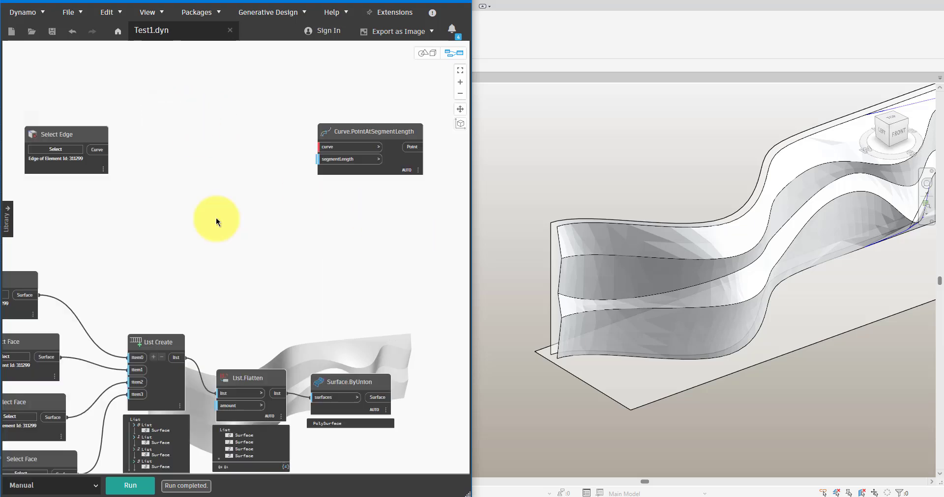
- Add a Range node and feed its step input from a new Code Block containing 300
right_click(223, 205)
type("ran")
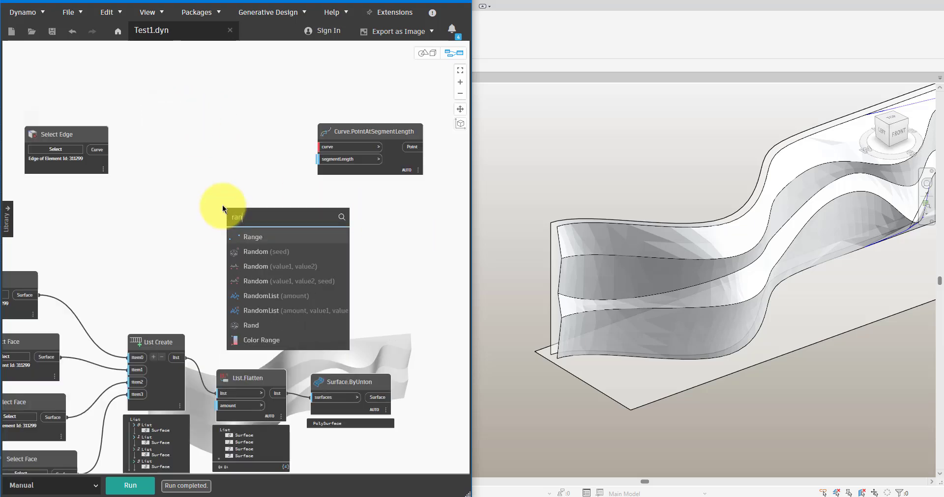
key("Return")
double_click(154, 252)
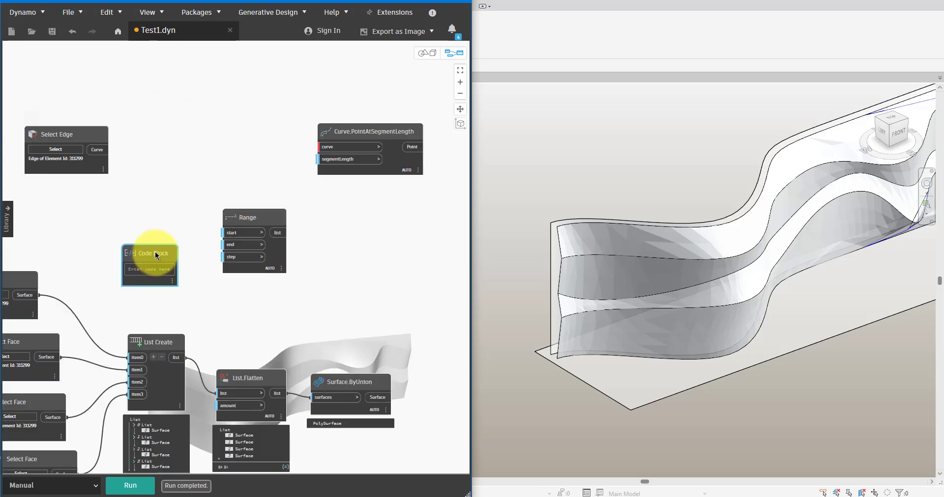
type("300")
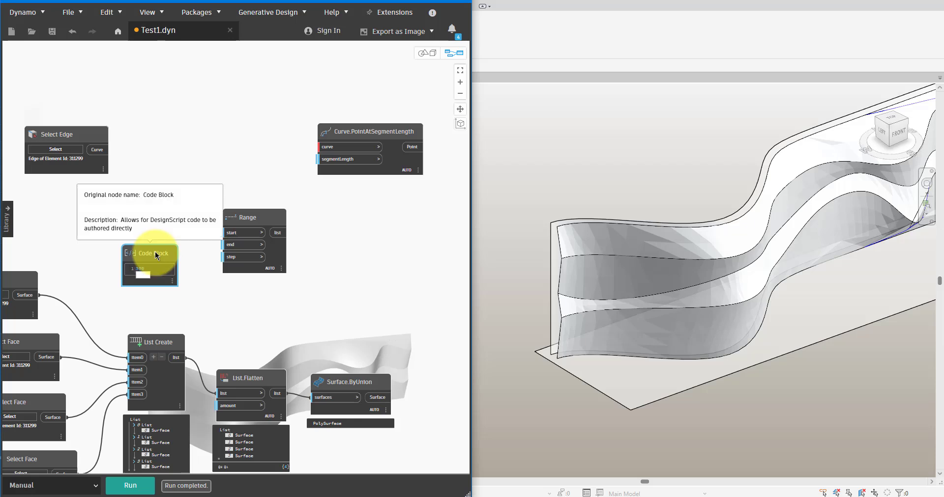
left_click(191, 263)
scroll(190, 263, "up", 3)
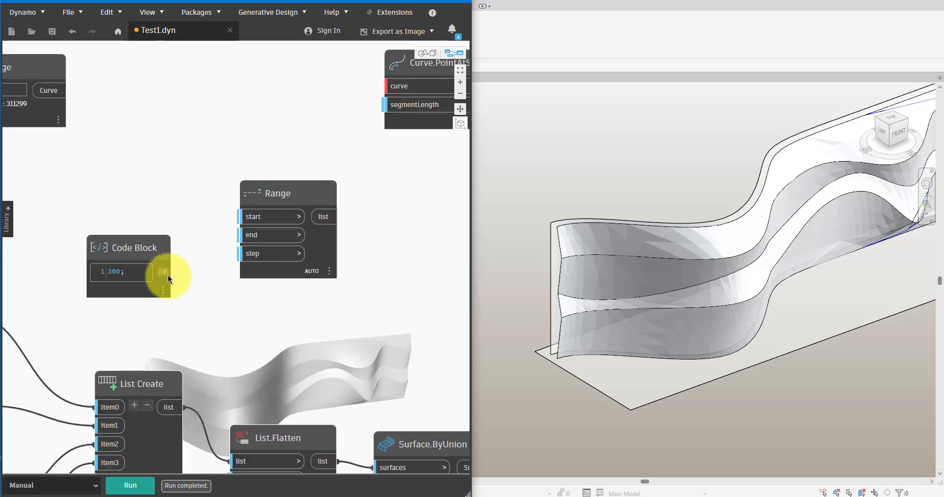
left_click_drag(166, 272, 290, 255)
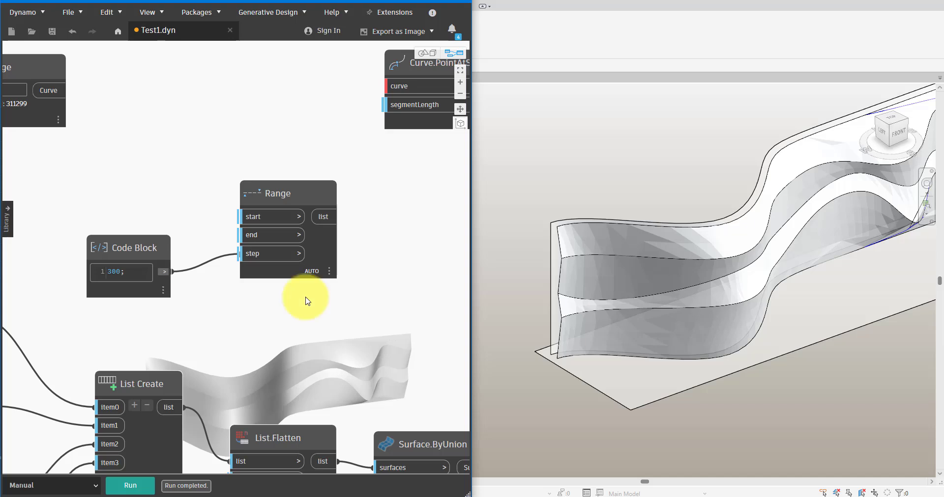
- Add a Curve.Length node that takes the selected edge's curve, and connect its output to the Range node's end input
scroll(308, 301, "down", 2)
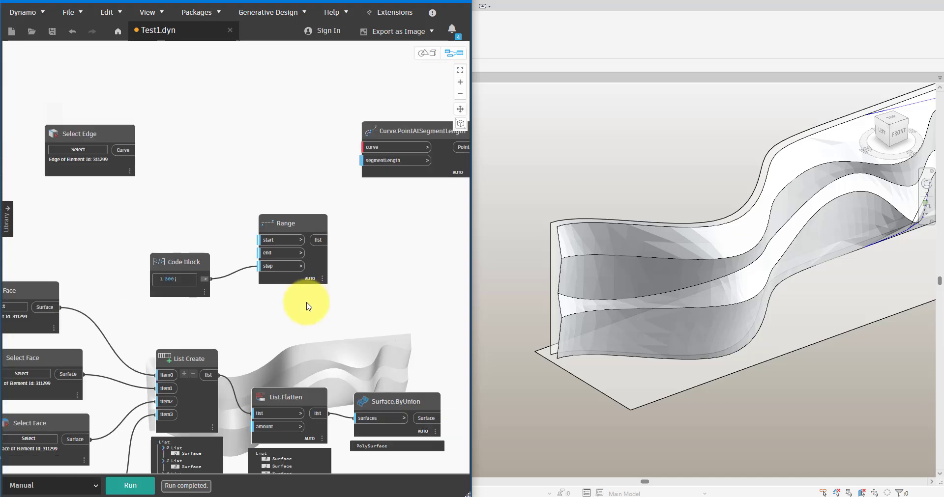
right_click(237, 166)
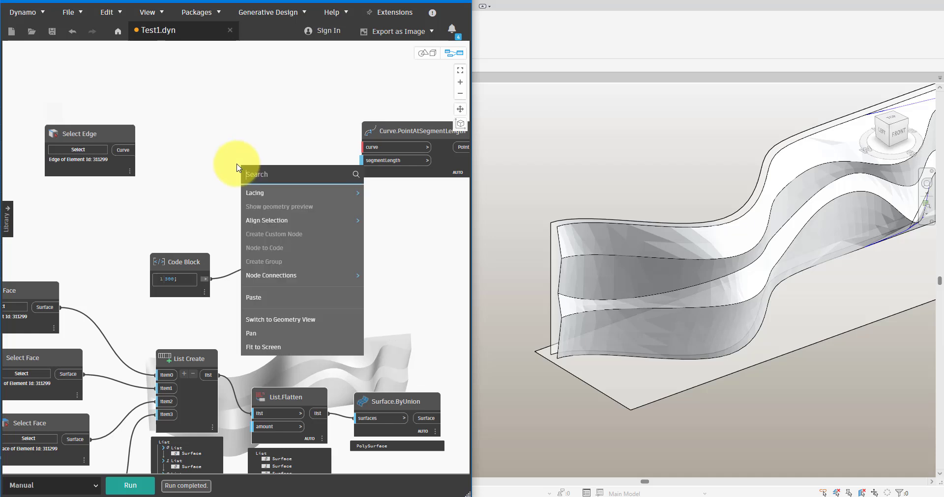
type("length")
key("Return")
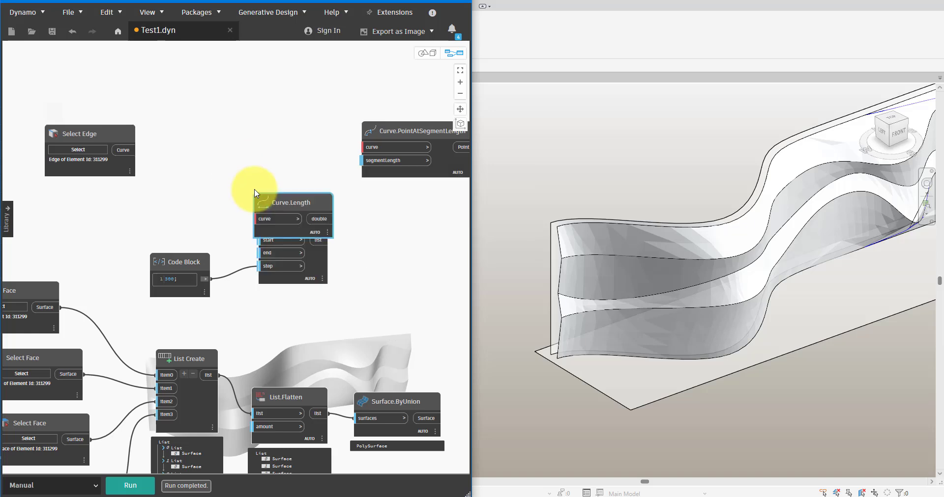
left_click_drag(269, 188, 190, 198)
left_click(239, 172)
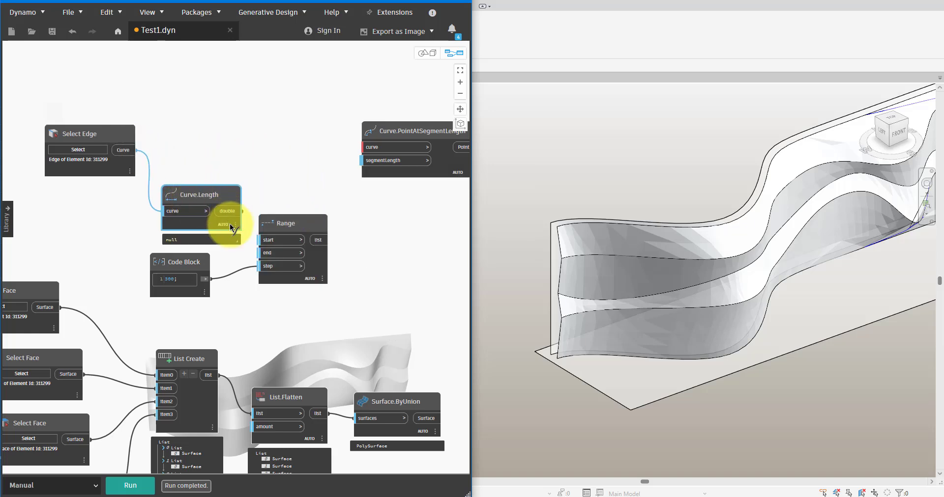
left_click(242, 211)
left_click(260, 253)
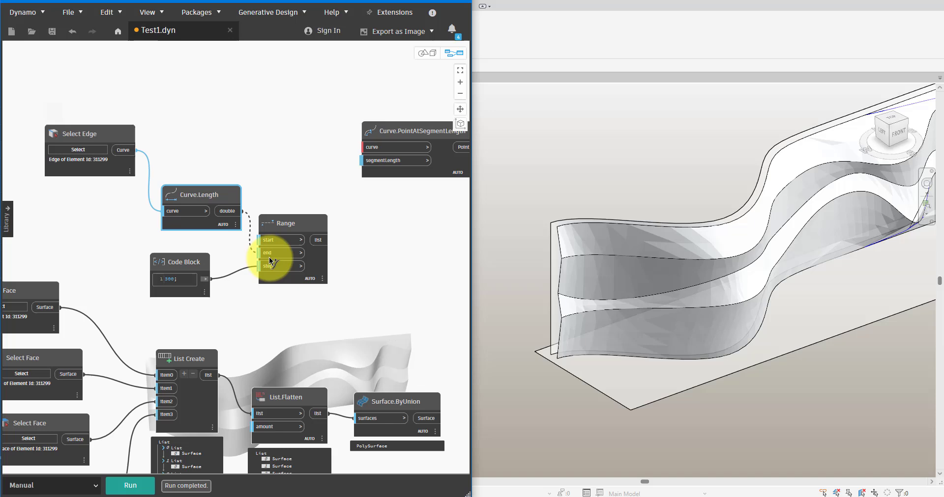
- Connect the Range list to segmentLength and the selected edge to curve on Curve.PointAtSegmentLength, and run the graph
left_click(320, 240)
left_click(364, 160)
left_click(125, 149)
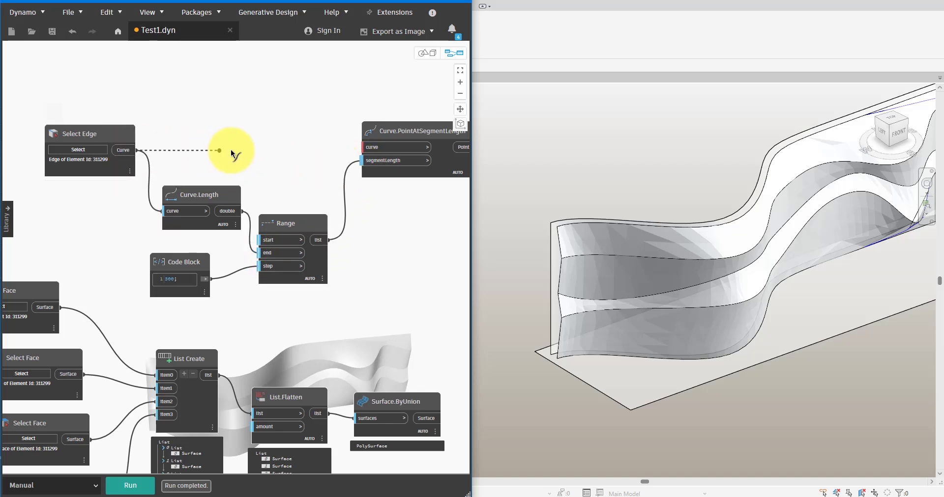
left_click(366, 147)
middle_click_drag(375, 242, 331, 240)
left_click(130, 485)
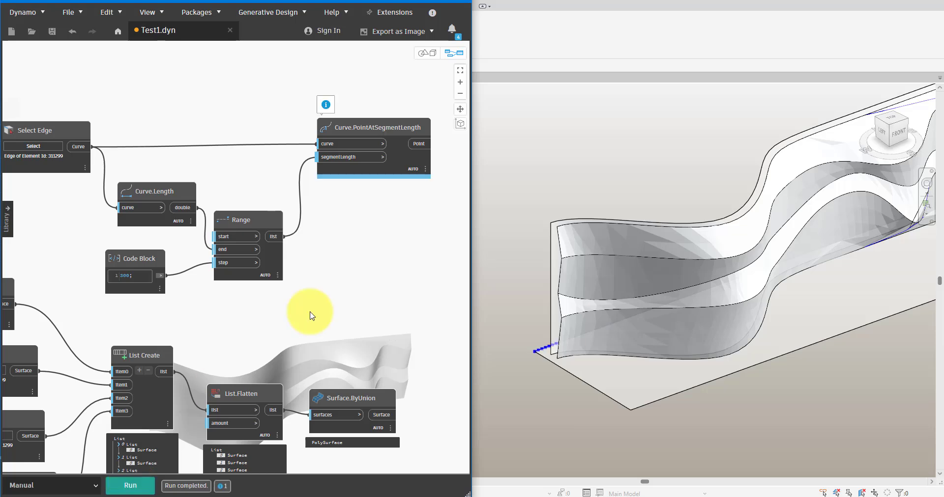
- Read the info message on Curve.PointAtSegmentLength, set the workspace geometry scaling to Large and rerun the graph
scroll(335, 93, "up", 6)
middle_click_drag(341, 104, 185, 229)
mouse_move(240, 202)
mouse_move(194, 223)
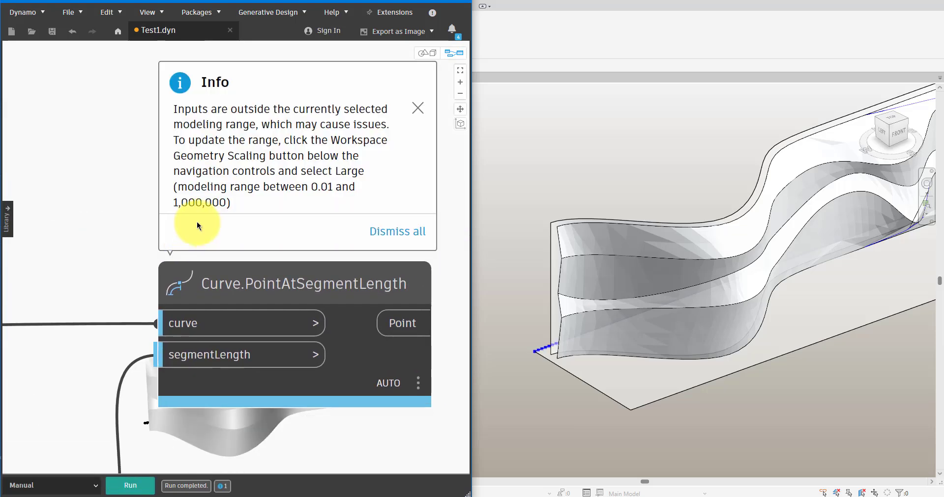
scroll(197, 223, "down", 2)
left_click(460, 128)
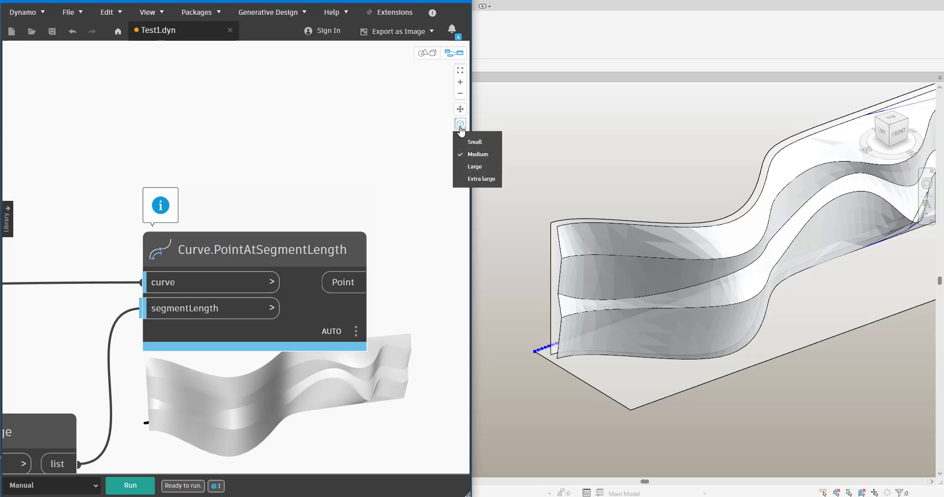
left_click(474, 170)
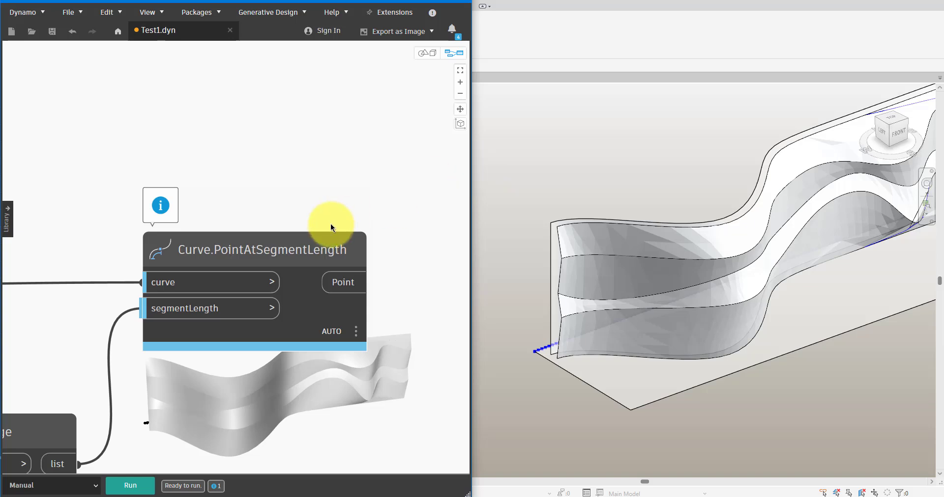
left_click(130, 486)
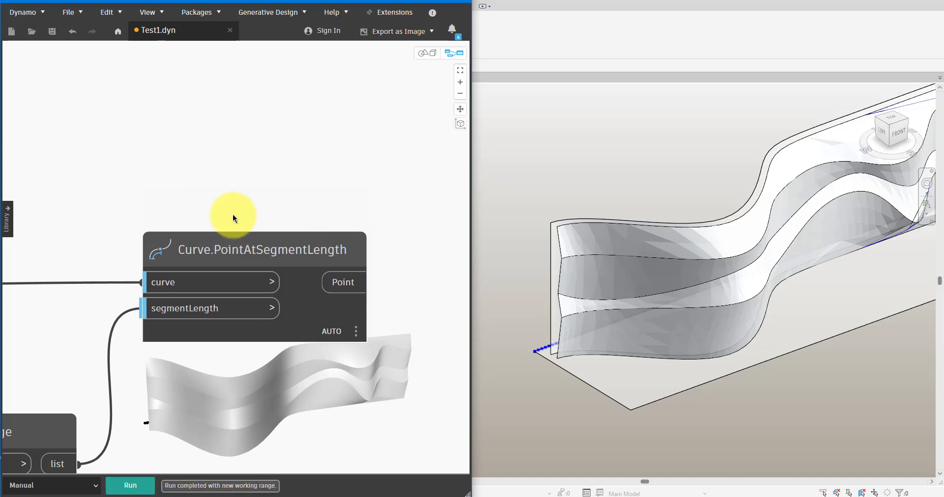
- Maximize the Dynamo window and examine the edge points against the wavy surface in the background geometry preview
scroll(232, 214, "down", 5)
key("ctrl+b")
right_click_drag(255, 329, 324, 326)
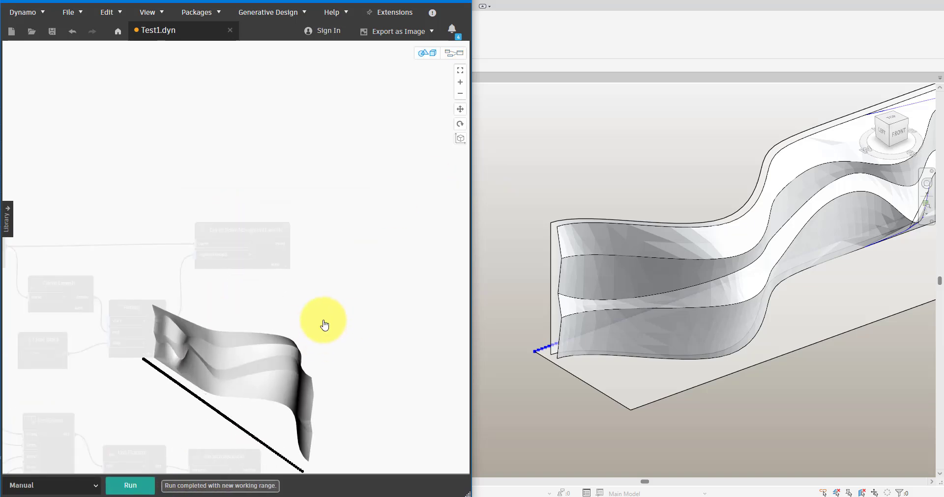
middle_click_drag(325, 326, 340, 285)
right_click_drag(339, 285, 305, 274)
scroll(312, 256, "up", 3)
double_click(446, 5)
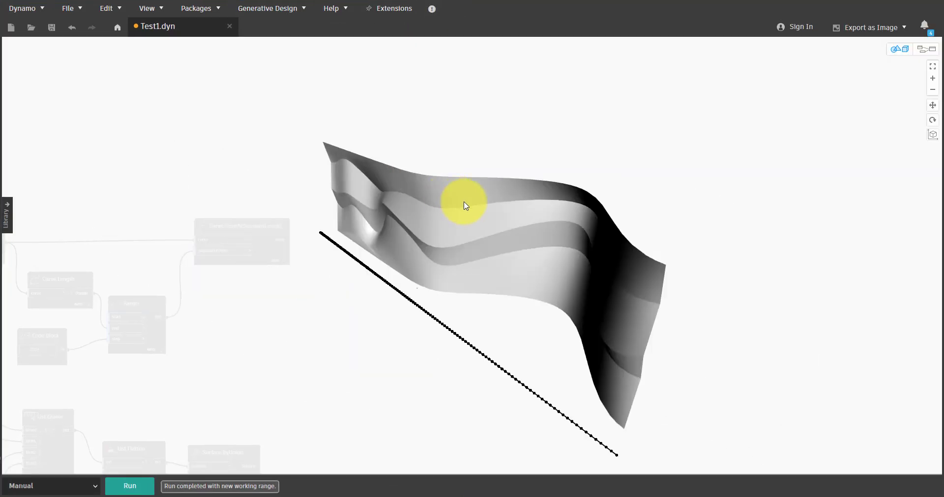
right_click_drag(466, 206, 542, 249)
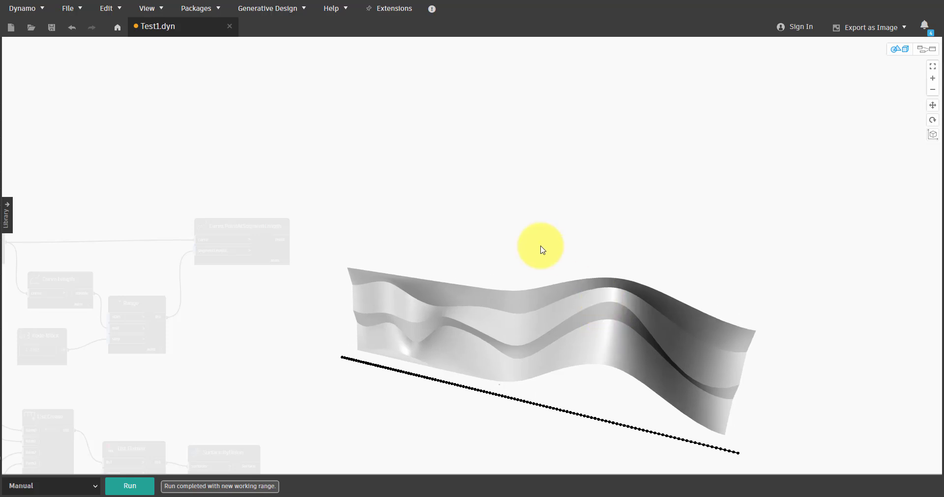
- Return to the node graph, select the Curve.PointAtSegmentLength node to highlight its points, and save the graph
key("ctrl+b")
middle_click_drag(259, 287, 267, 226)
scroll(265, 219, "up", 2)
left_click(253, 182)
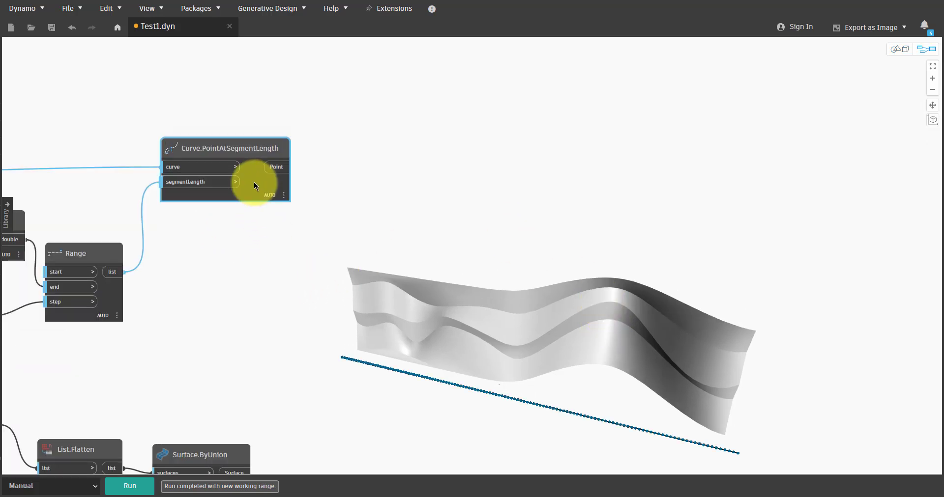
key("ctrl+s")
- Add a Plane.ByOriginNormal node and connect the Curve.PointAtSegmentLength points to its origin input
right_click(395, 169)
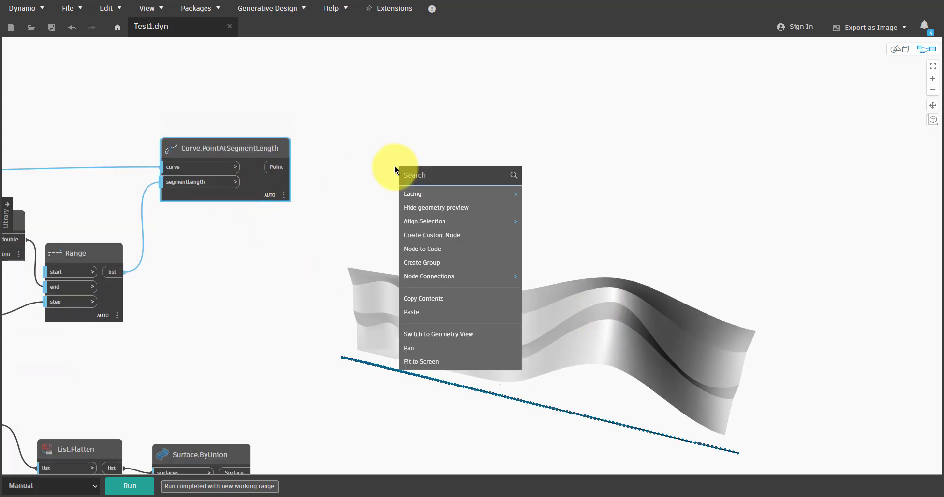
type("plane")
scroll(424, 196, "down", 2)
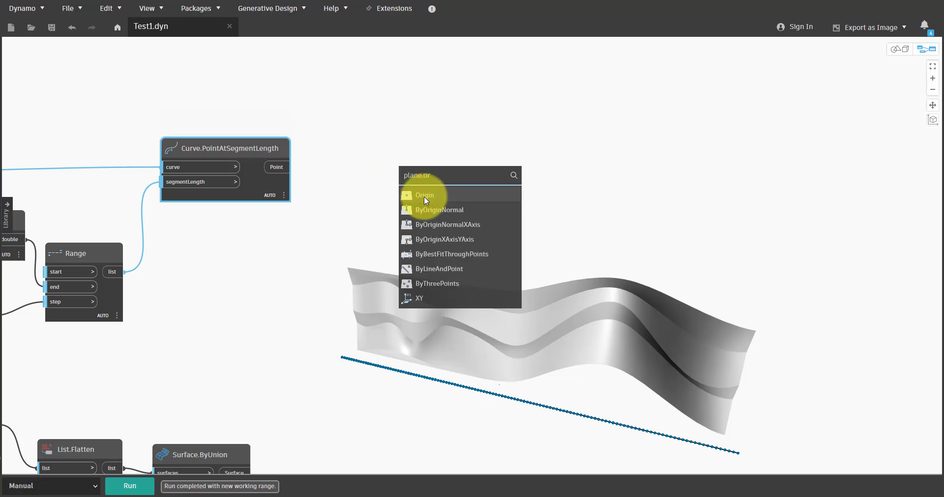
left_click(424, 197)
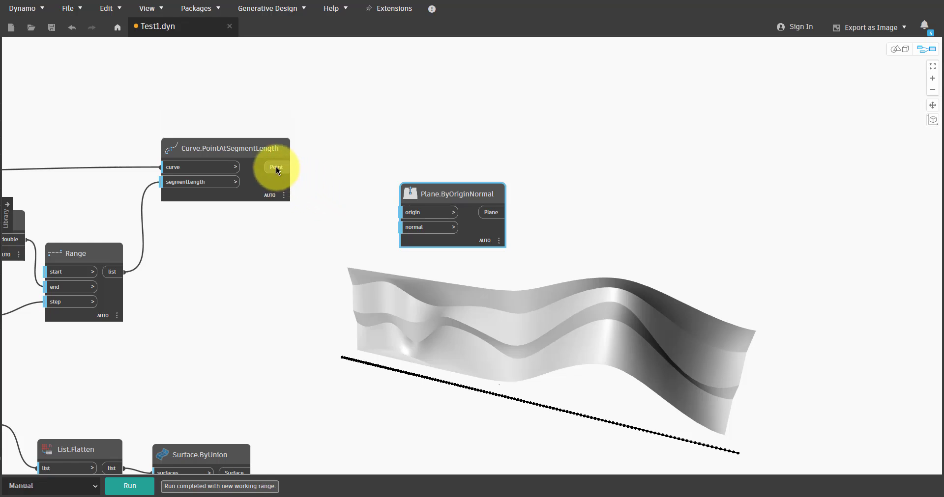
left_click(403, 216)
- Add a Vector.XAxis node, connect it to the normal input of Plane.ByOriginNormal and arrange both nodes closer to the point node
right_click(279, 238)
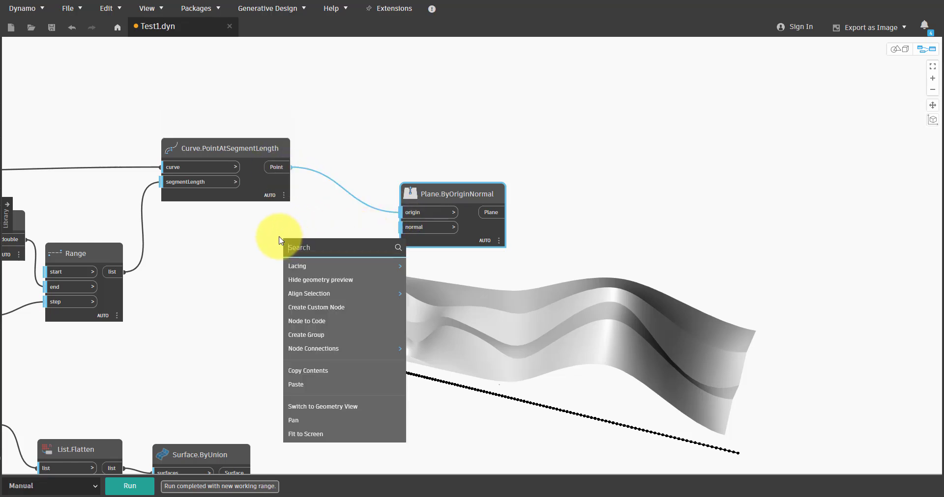
type("vector.xa")
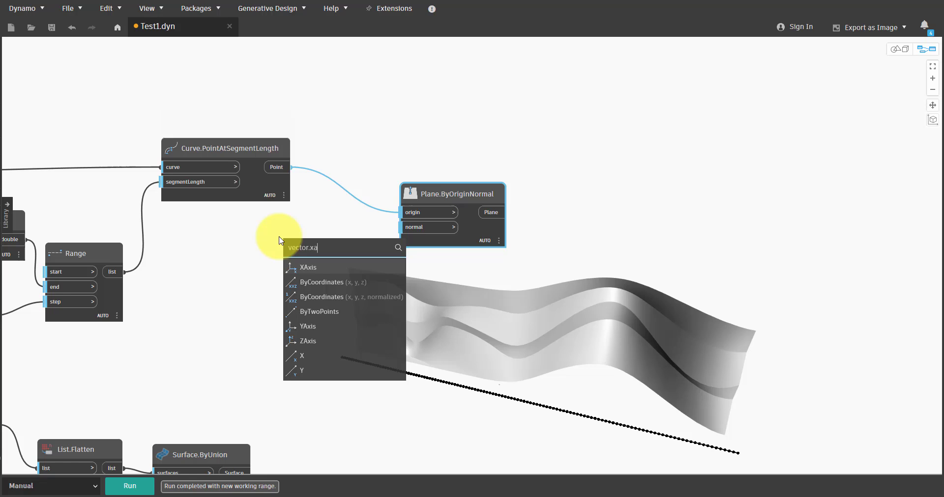
key("Return")
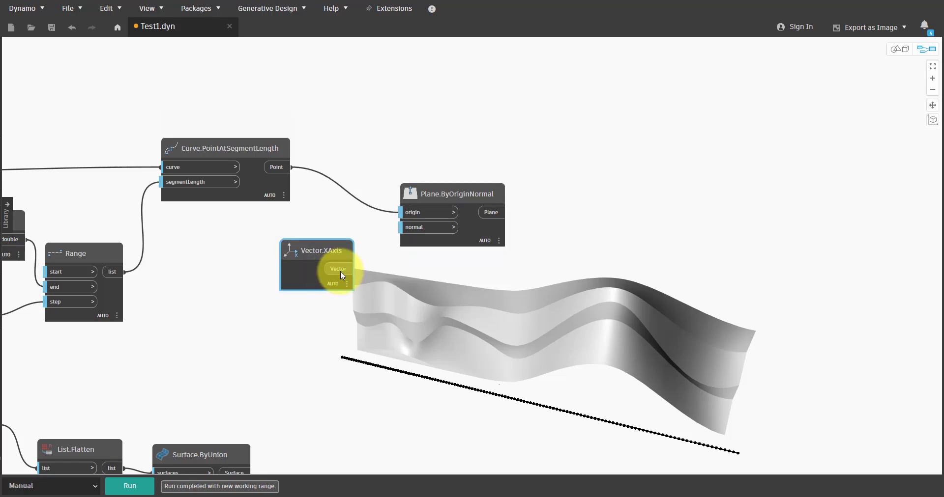
left_click_drag(338, 269, 424, 228)
left_click_drag(335, 248, 261, 231)
left_click_drag(450, 208, 382, 206)
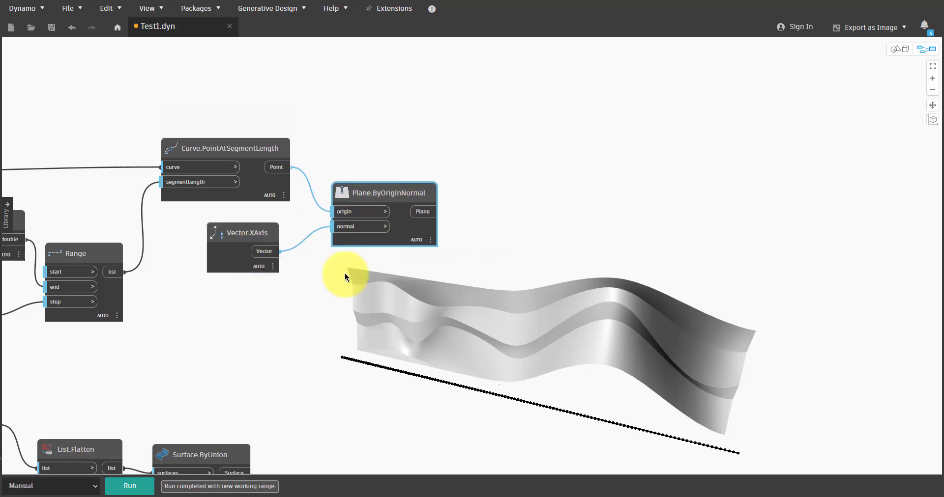
- Run the graph, review the plane list in the pinned Plane.ByOriginNormal output preview, and save the graph
left_click(129, 486)
left_click(416, 237)
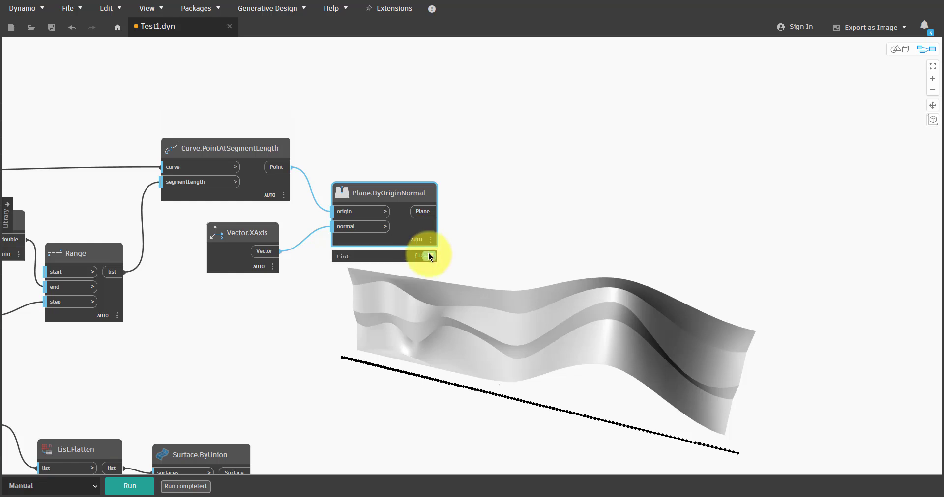
mouse_move(428, 253)
scroll(459, 317, "up", 2)
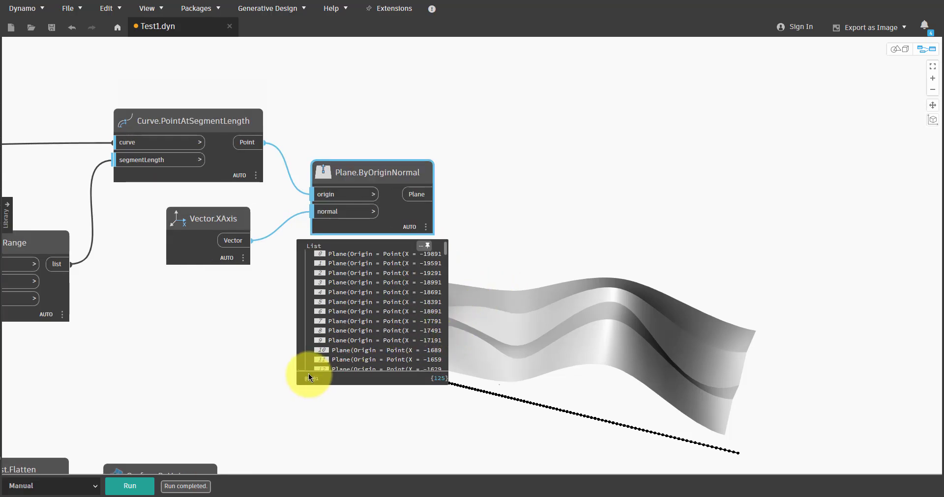
left_click_drag(444, 268, 438, 242)
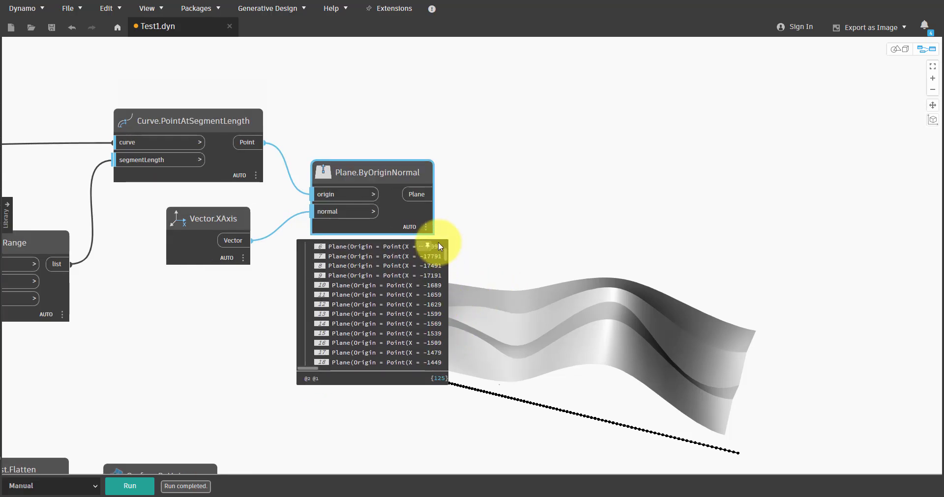
key("ctrl+s")
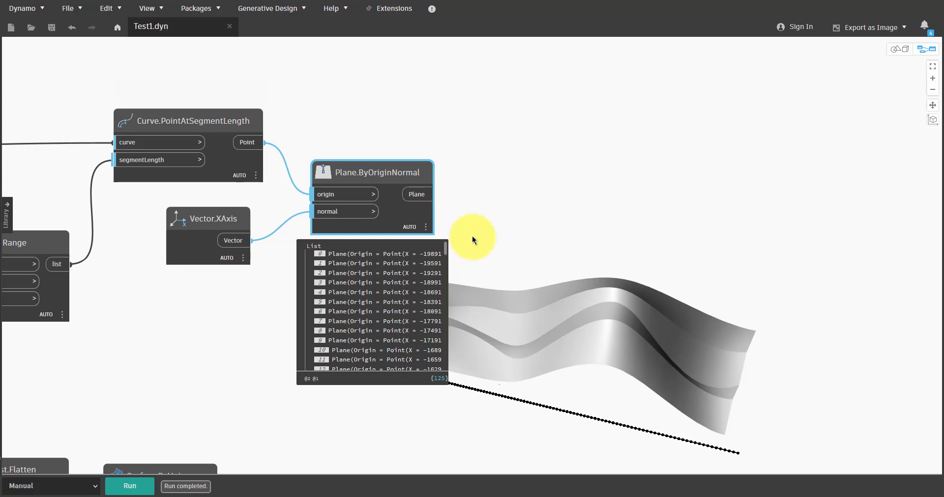
- Add a Geometry.Intersect node, connecting the Surface.ByUnion surface to its geometry input and the Plane.ByOriginNormal planes to its other input
right_click(641, 238)
type("Interse")
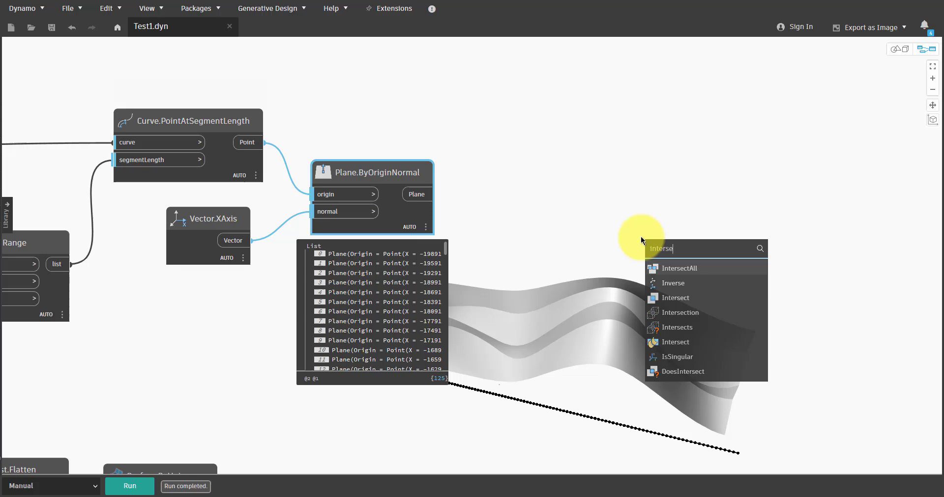
left_click(675, 298)
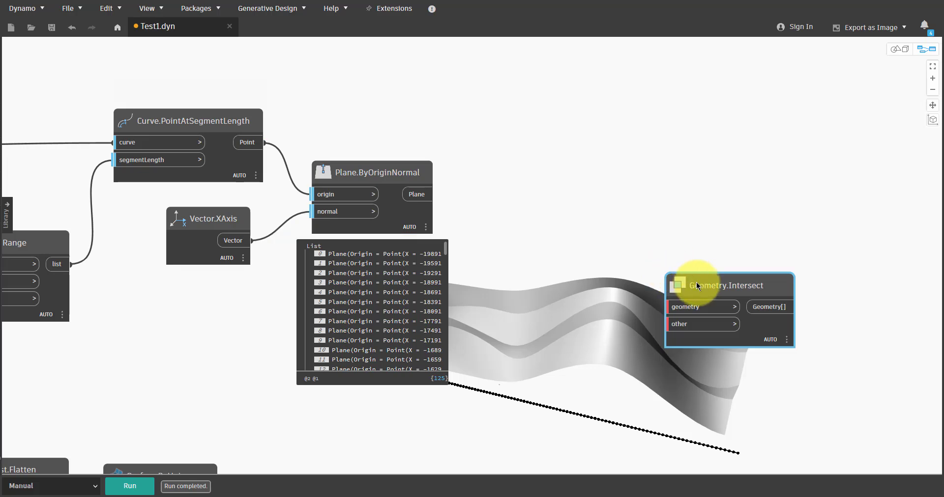
left_click_drag(679, 275, 539, 196)
left_click_drag(426, 196, 521, 217)
scroll(565, 285, "down", 3)
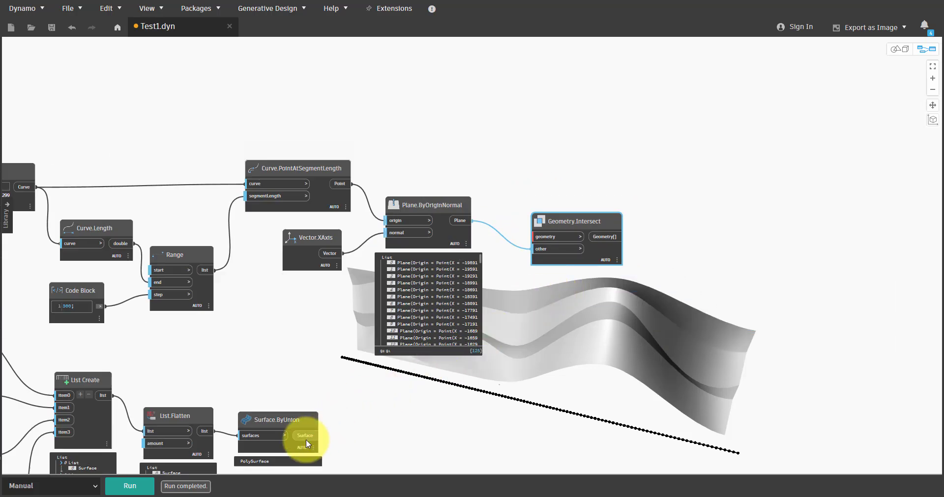
left_click_drag(318, 436, 548, 413)
middle_click_drag(492, 306, 199, 123)
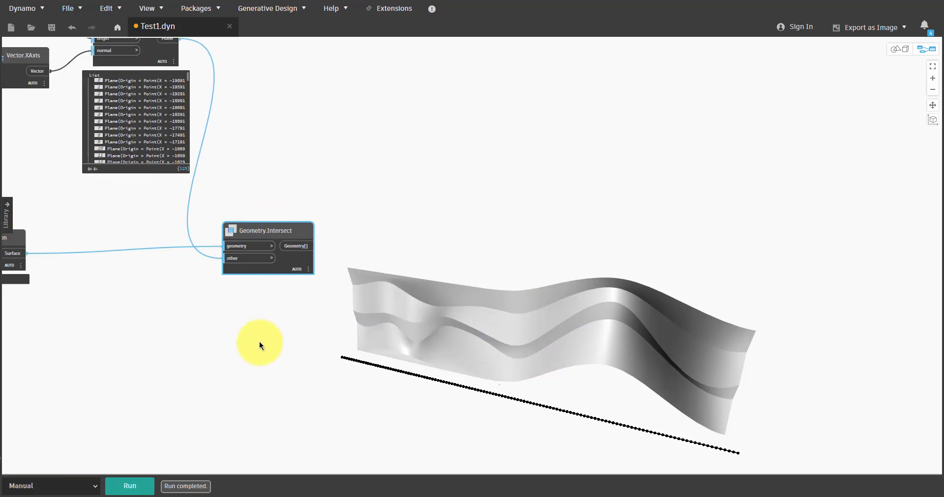
- Run the graph with the Geometry.Intersect output preview pinned, save it, and review the start and end of the curve list for empty lists
scroll(280, 294, "up", 5)
mouse_move(313, 252)
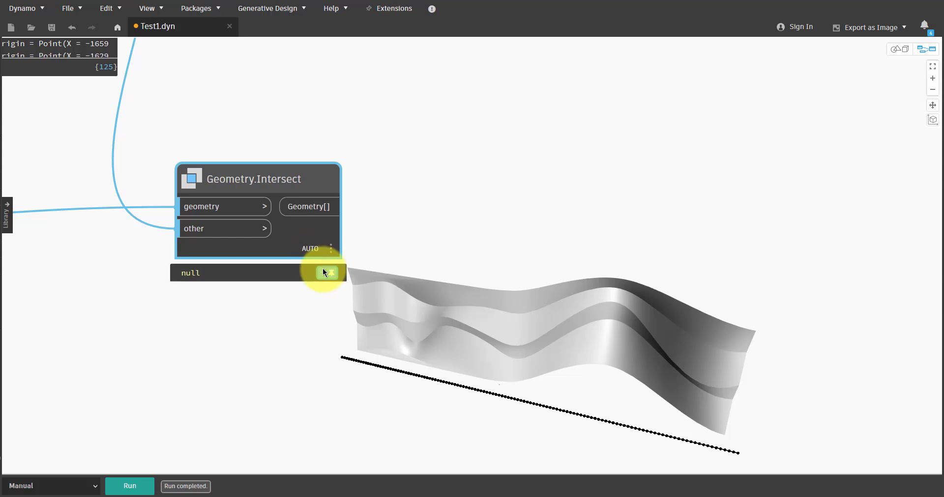
left_click(128, 485)
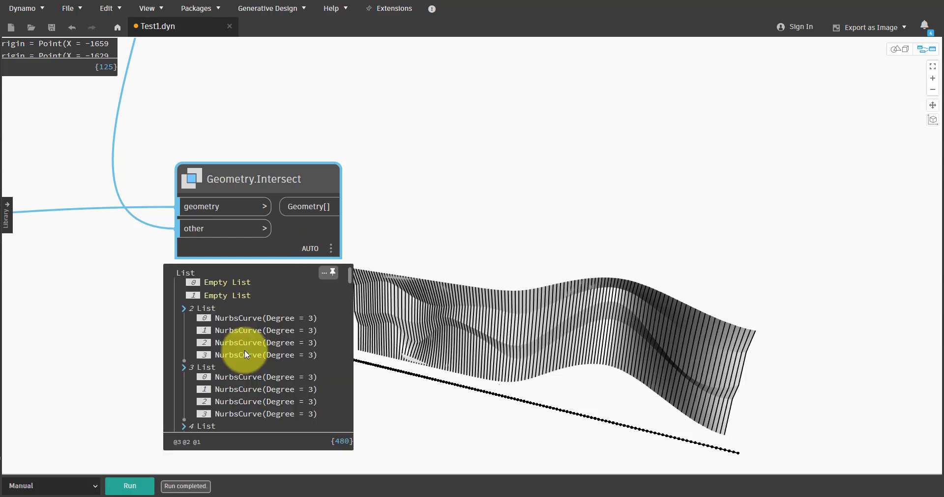
key("ctrl+s")
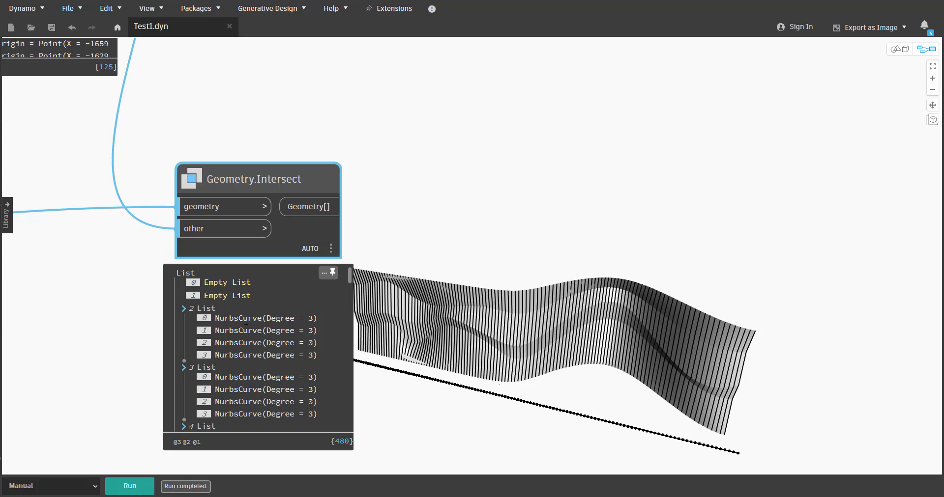
left_click(245, 300)
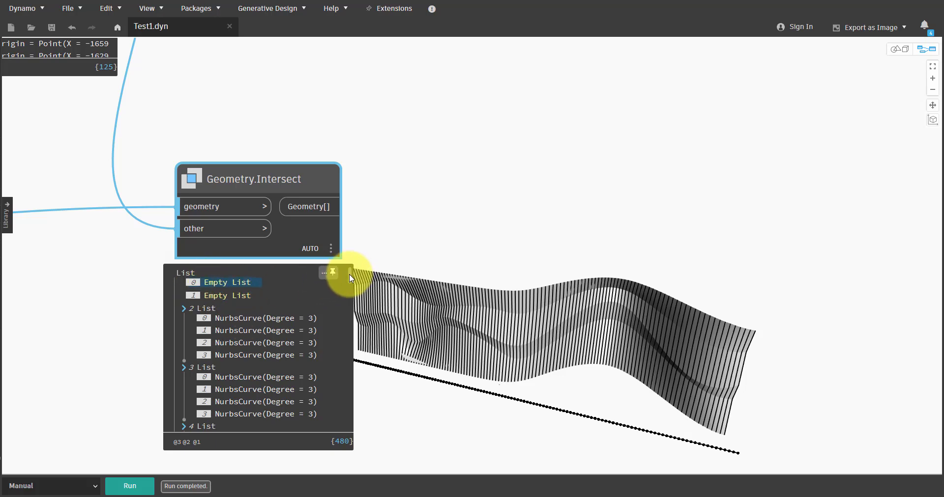
left_click_drag(349, 274, 348, 431)
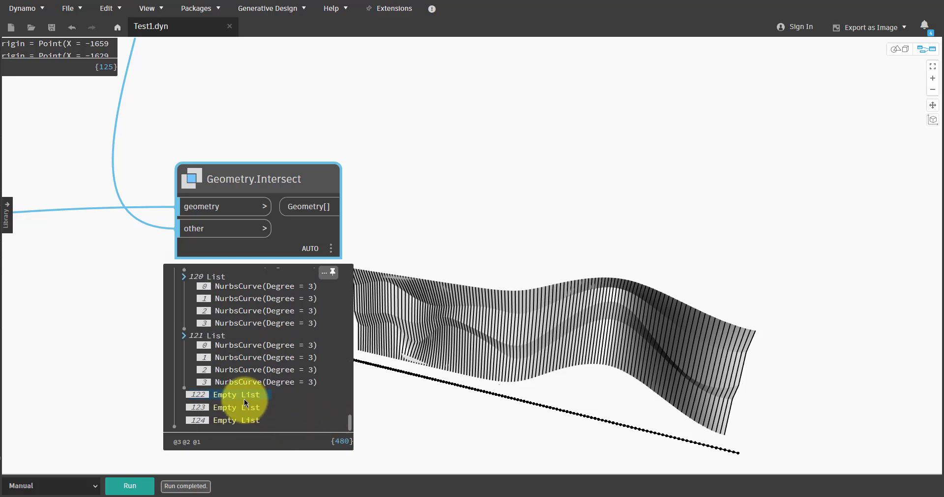
left_click(202, 420)
left_click(203, 408)
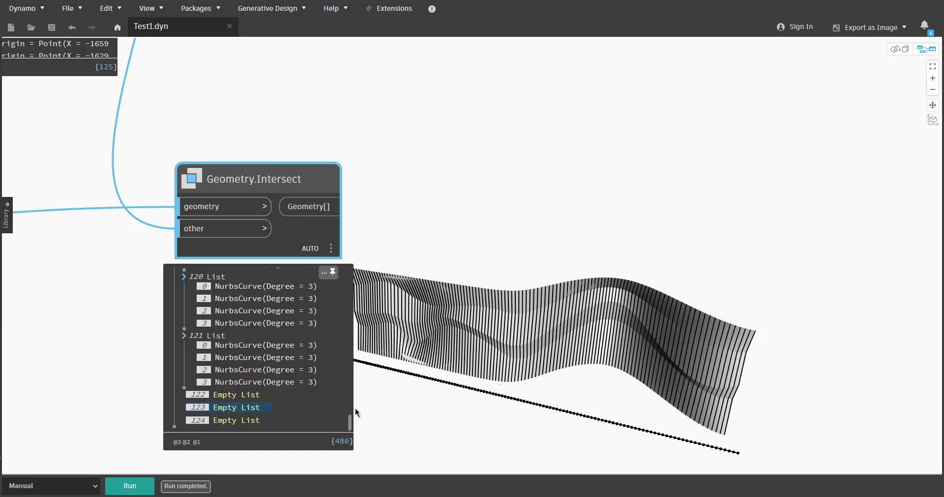
- Add a List.IsEmpty node and connect the Geometry.Intersect output to its list input
left_click(447, 278)
right_click(446, 278)
type("i")
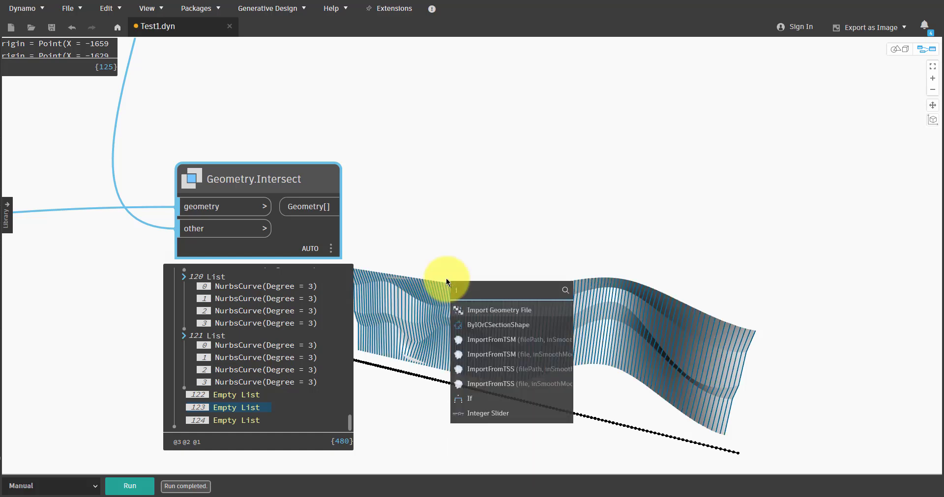
type("sempty")
key("Return")
left_click(546, 238)
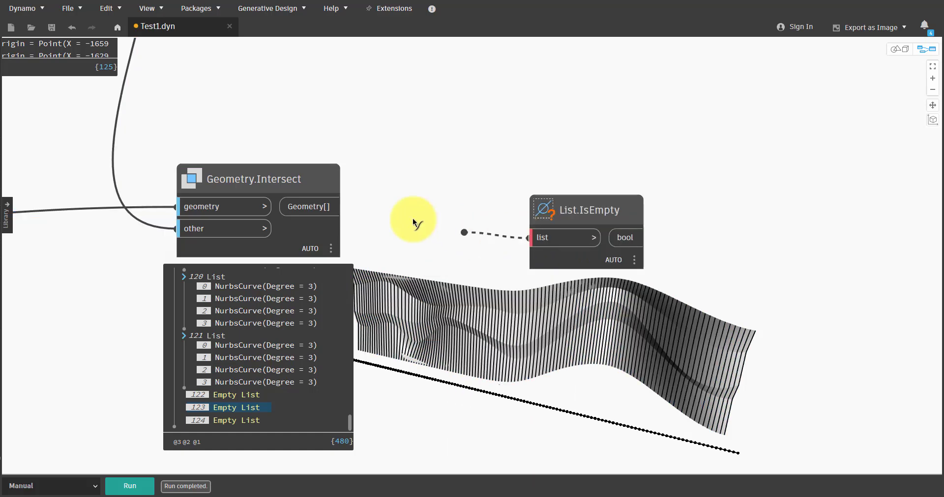
left_click(311, 207)
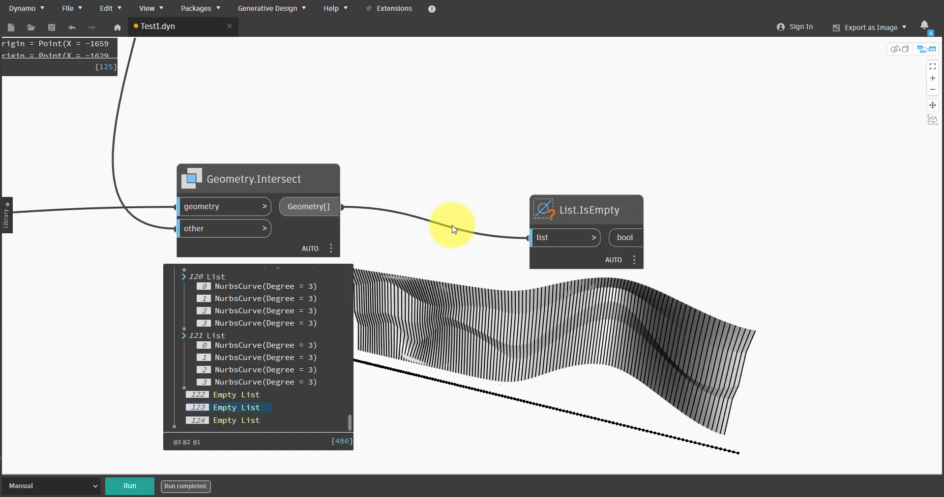
left_click(134, 484)
mouse_move(633, 260)
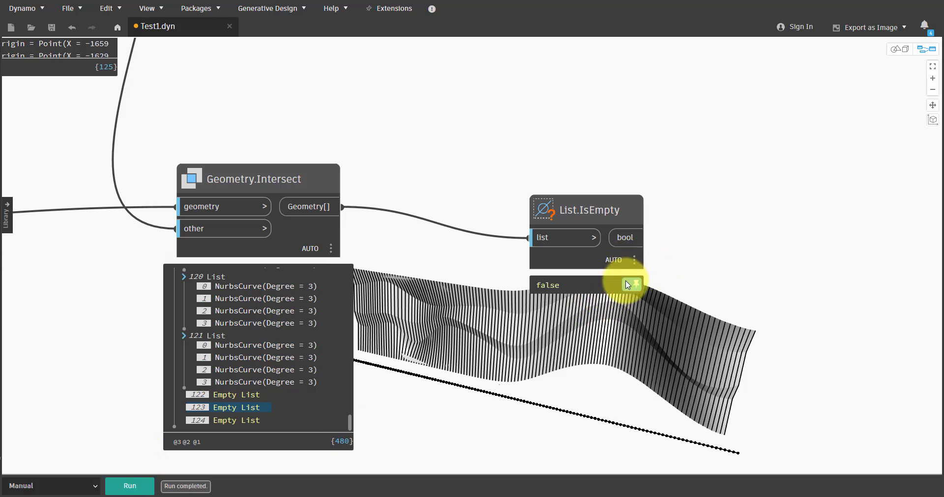
left_click_drag(597, 258, 476, 293)
left_click(476, 273)
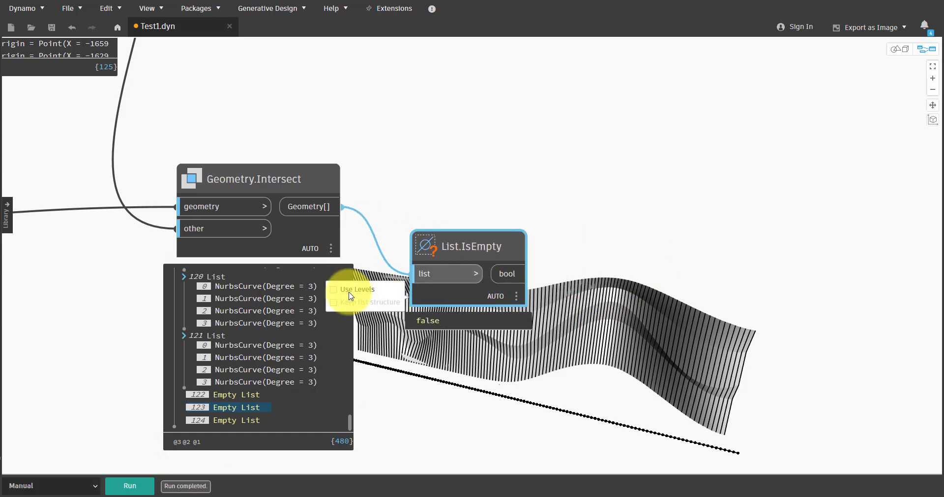
left_click(351, 294)
left_click(158, 469)
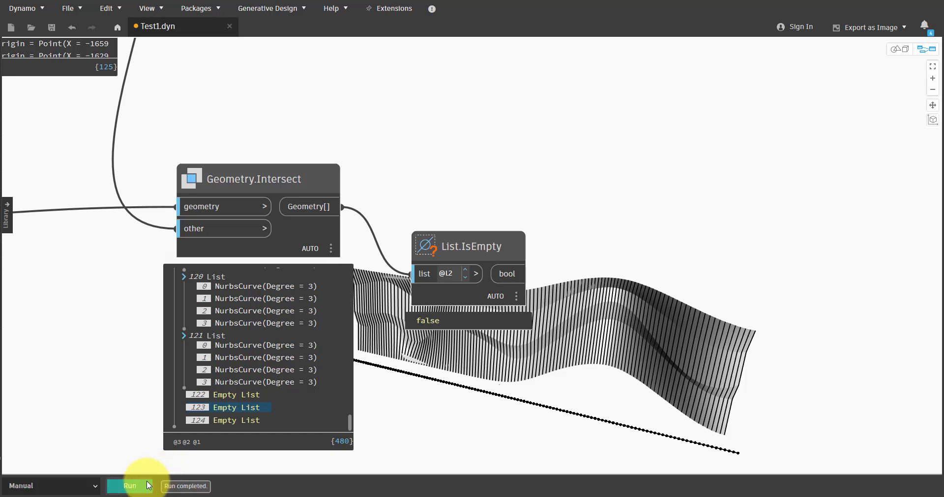
left_click(148, 486)
- Add a List.FilterByBoolMask node, connecting the Geometry.Intersect output to its list input and the List.IsEmpty result to its mask input
right_click(562, 186)
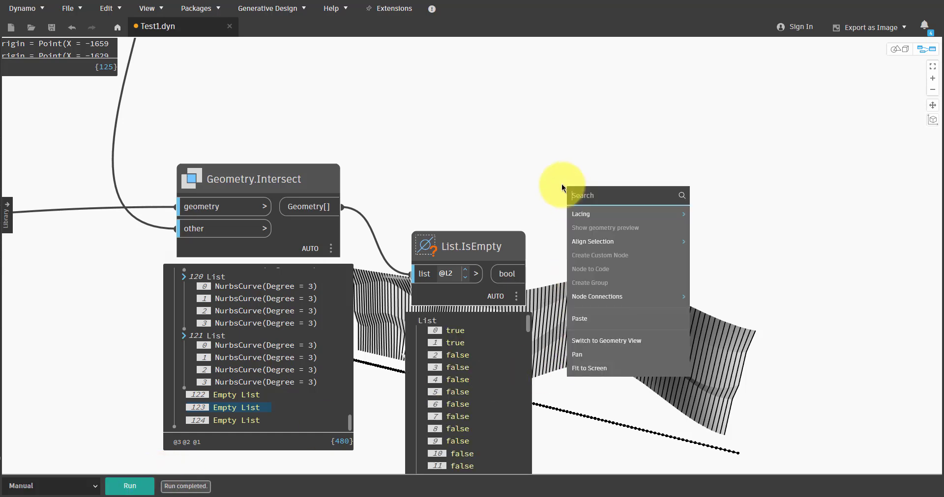
type("mask")
key("Return")
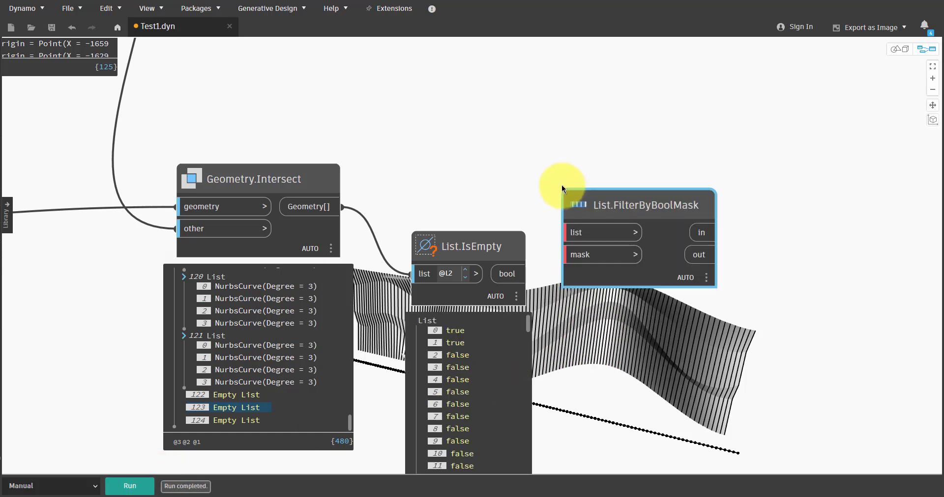
left_click(572, 256)
left_click(525, 274)
left_click(565, 232)
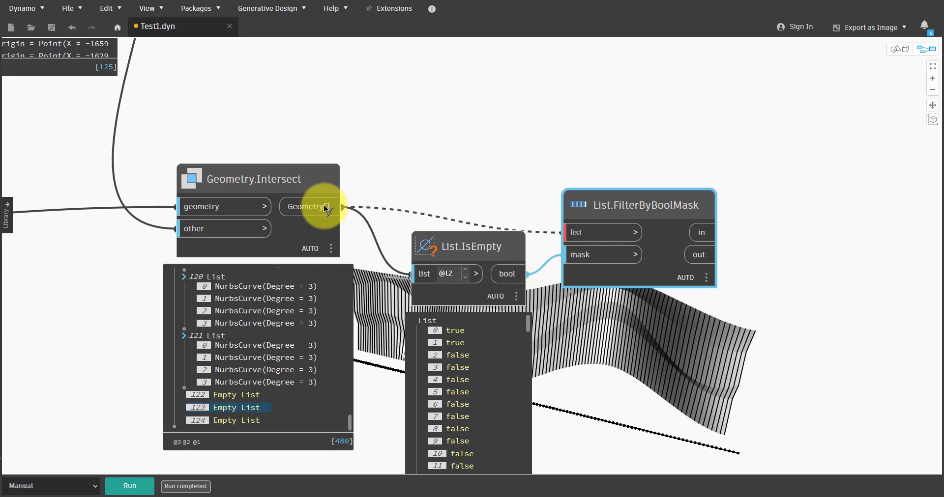
left_click(343, 207)
left_click_drag(588, 199, 584, 175)
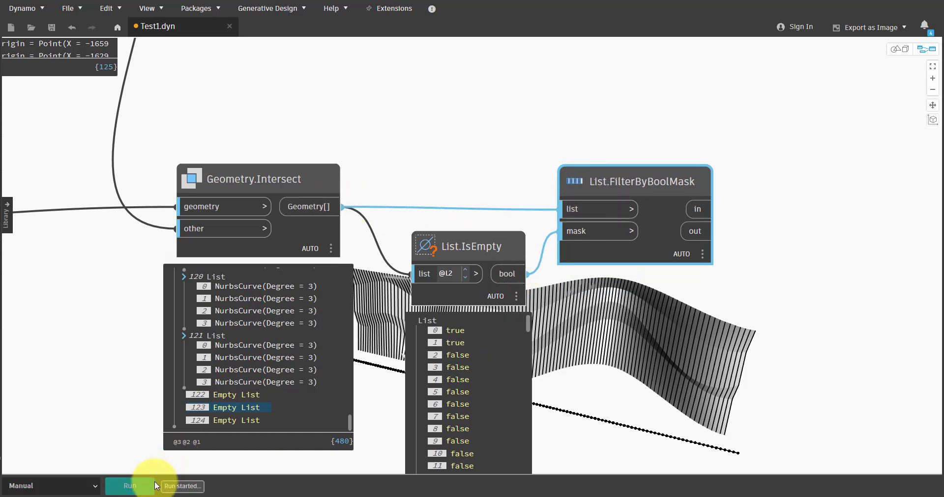
- Pin the List.FilterByBoolMask output preview, review its out list of curves, and save the graph
left_click(698, 277)
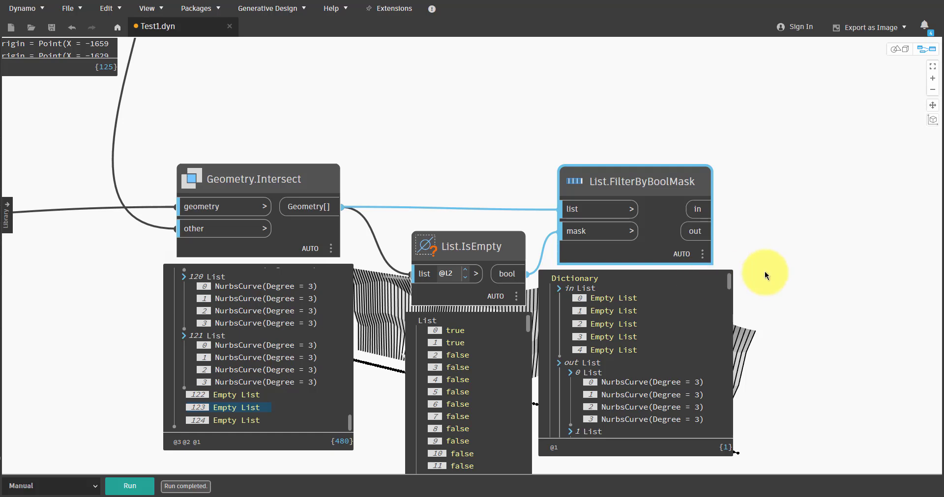
middle_click_drag(765, 271, 584, 217)
left_click(426, 304)
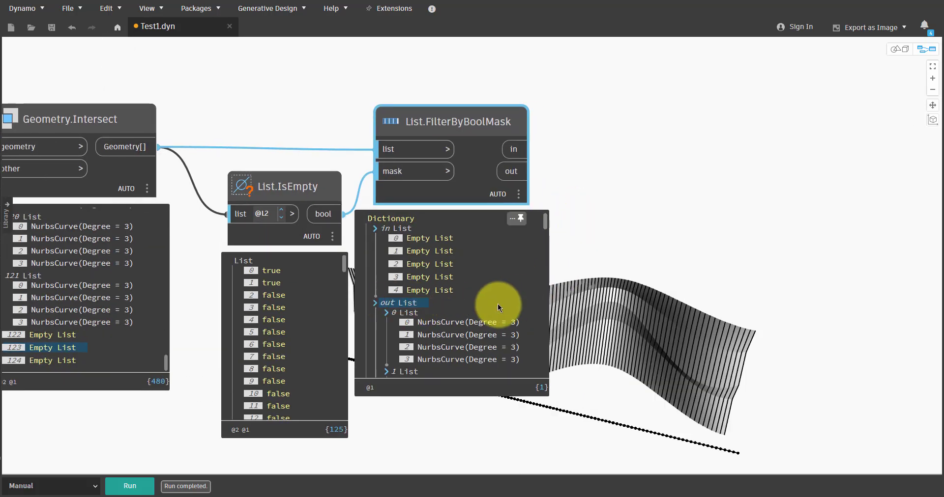
scroll(512, 301, "down", 1)
scroll(507, 300, "up", 1)
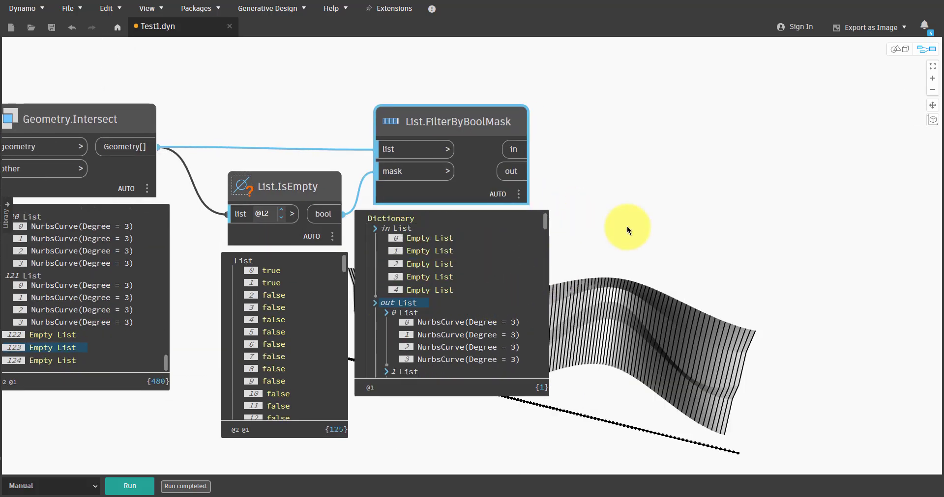
key("ctrl+s")
- Add a PolyCurve.ByJoinedCurves node fed by the List.FilterByBoolMask out output, and run the graph with the new node's preview pinned
double_click(724, 231)
type("jo")
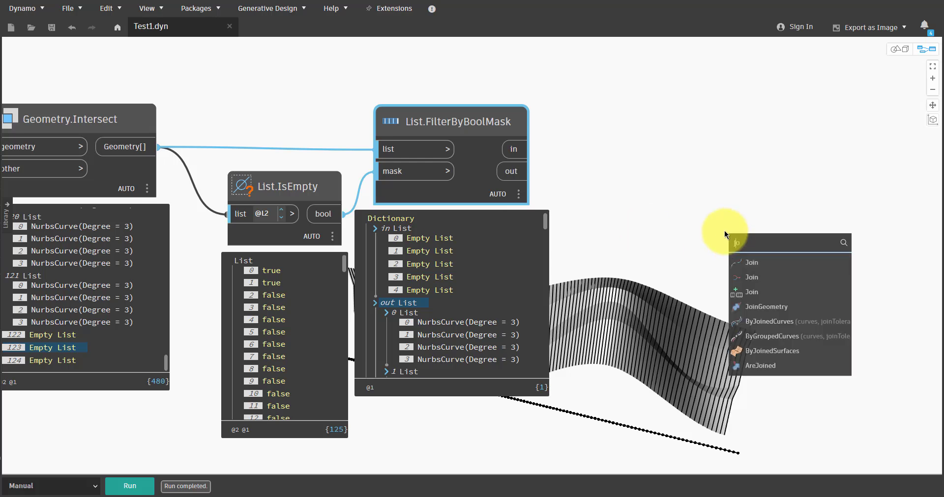
type("incurv")
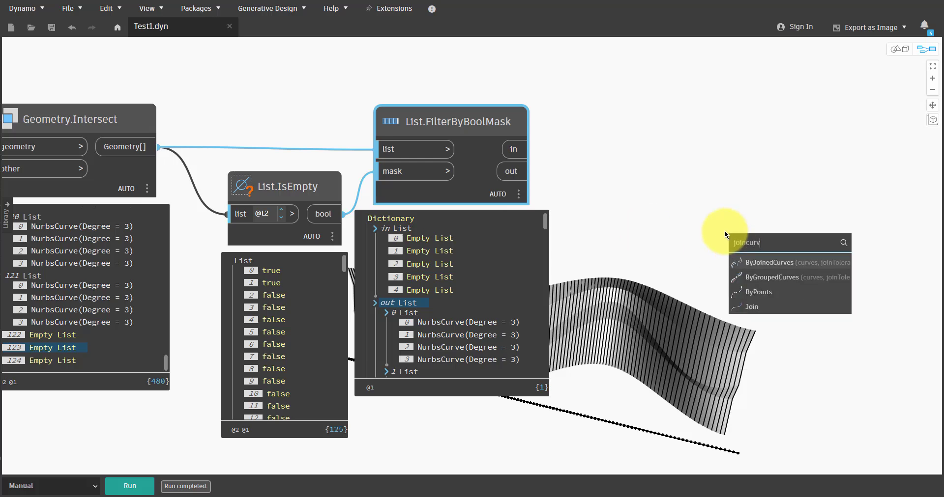
type("es")
left_click(752, 263)
left_click_drag(754, 272, 654, 167)
left_click(529, 171)
left_click(655, 195)
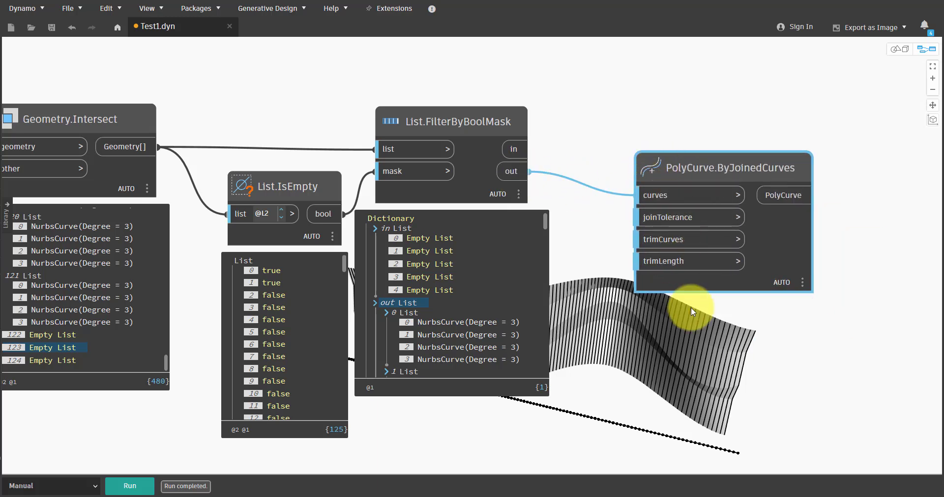
left_click(149, 487)
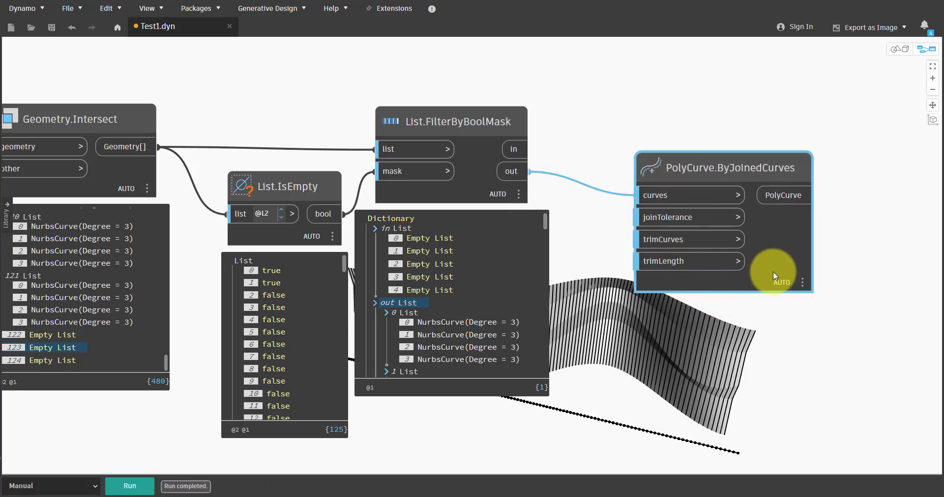
left_click(799, 307)
- Add a Curve.OffsetMany node beside PolyCurve.ByJoinedCurves and connect the joined polycurves to its curve input
scroll(777, 237, "down", 2)
middle_click_drag(776, 237, 278, 186)
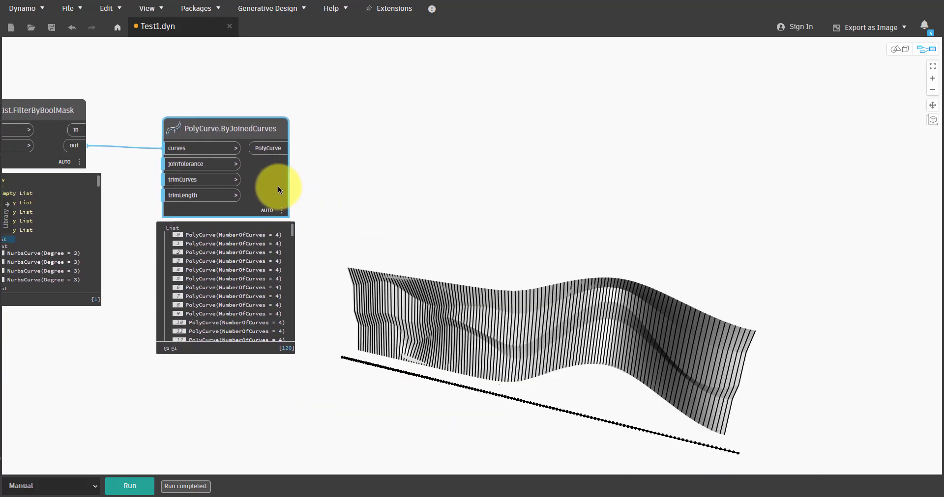
right_click(366, 161)
type("offset")
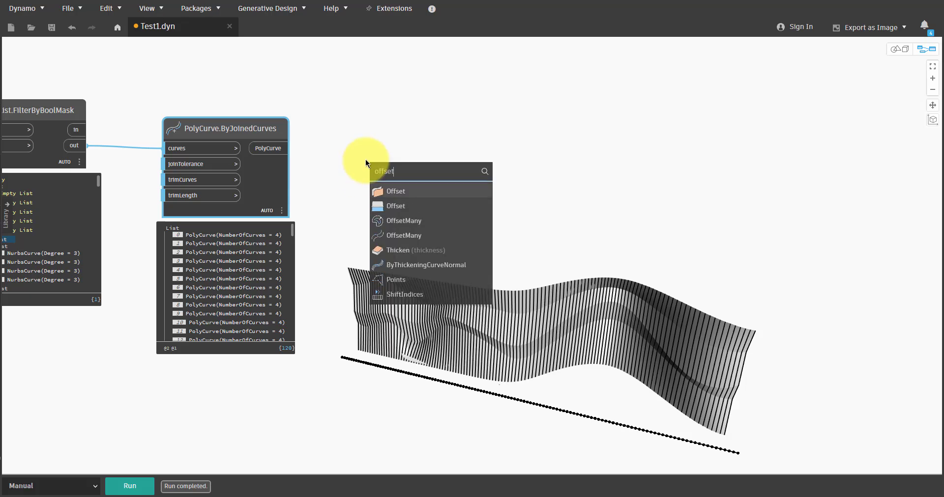
key("Down")
key("Down")
key("Return")
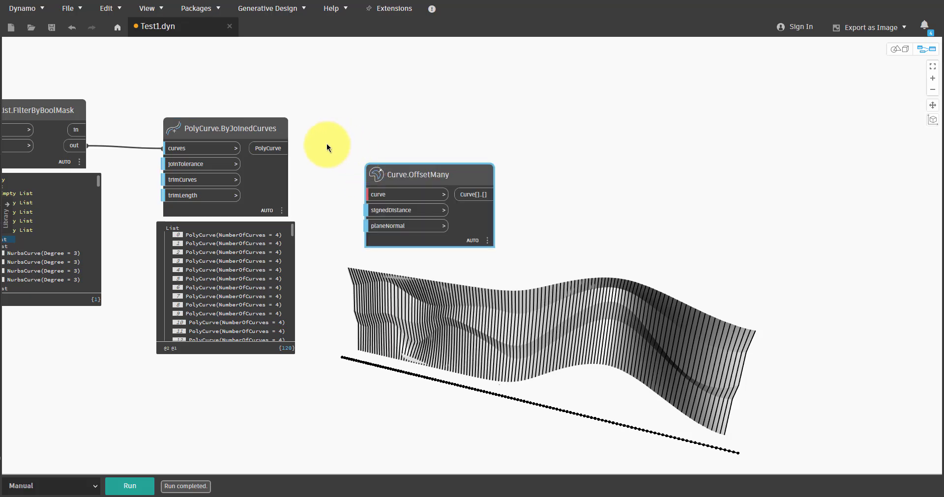
left_click(386, 199)
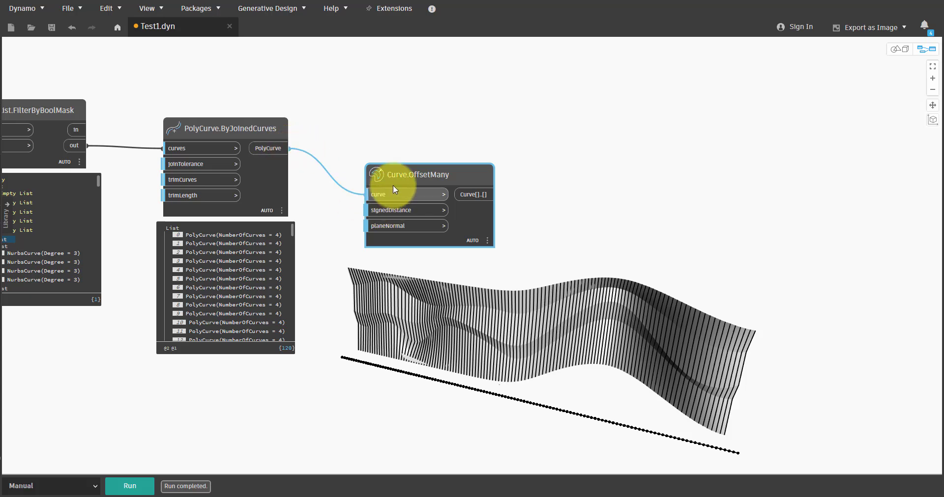
left_click_drag(411, 175, 473, 156)
- Feed the signedDistance input of Curve.OffsetMany from a Code Block containing 250, then run the graph and switch to the geometry view
double_click(332, 255)
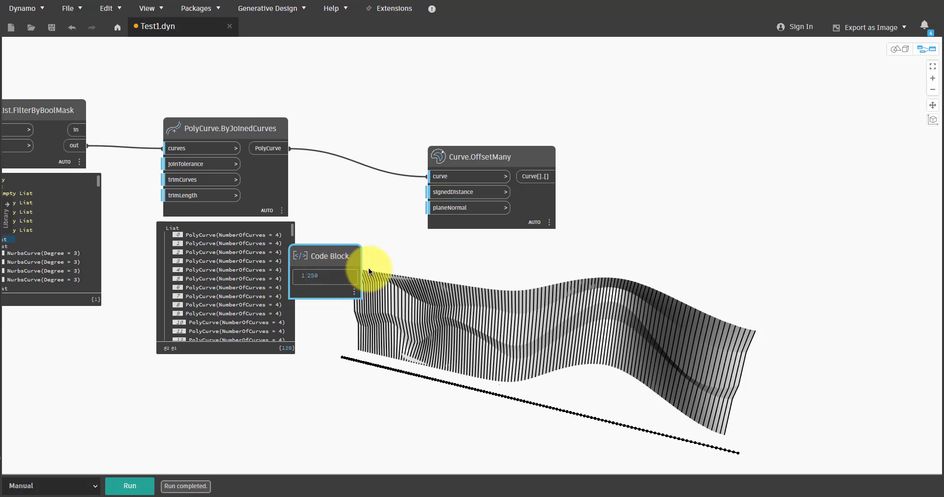
left_click_drag(353, 256, 390, 209)
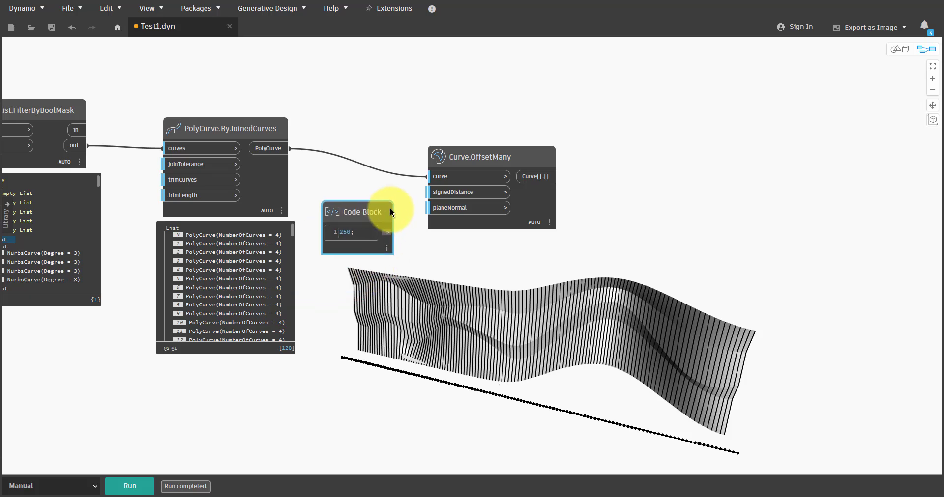
left_click(438, 192)
left_click(130, 486)
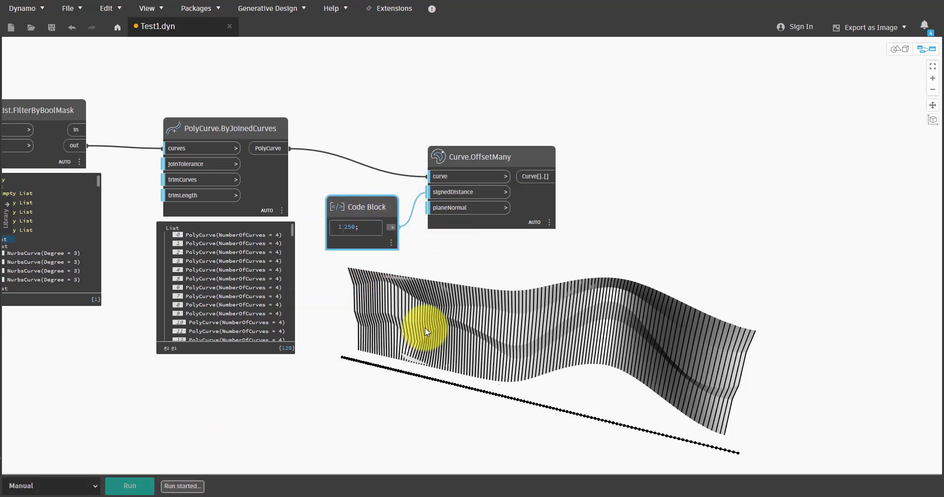
key("ctrl+b")
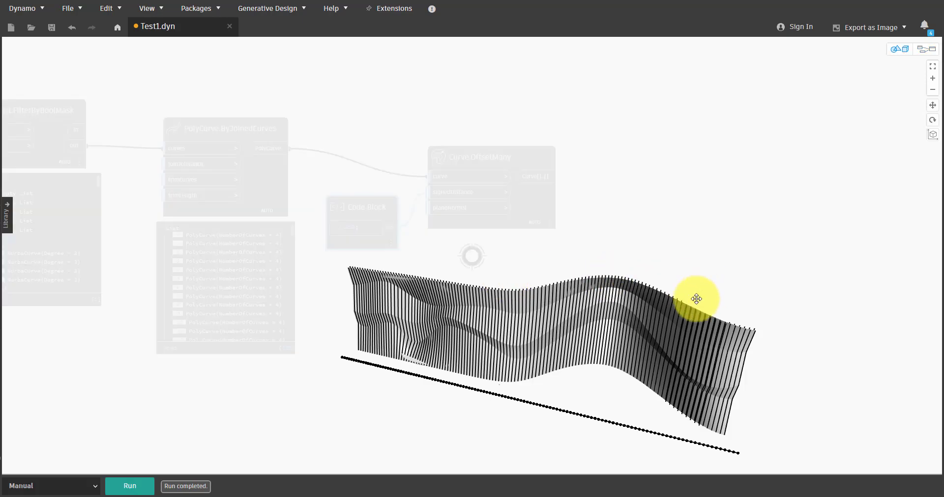
- Duplicate the Curve.OffsetMany node together with its 250 Code Block and place the copies below the originals
right_click_drag(695, 299, 573, 198)
middle_click_drag(573, 199, 364, 83)
right_click_drag(364, 84, 394, 179)
scroll(516, 413, "up", 5)
right_click_drag(516, 412, 496, 377)
key("ctrl+b")
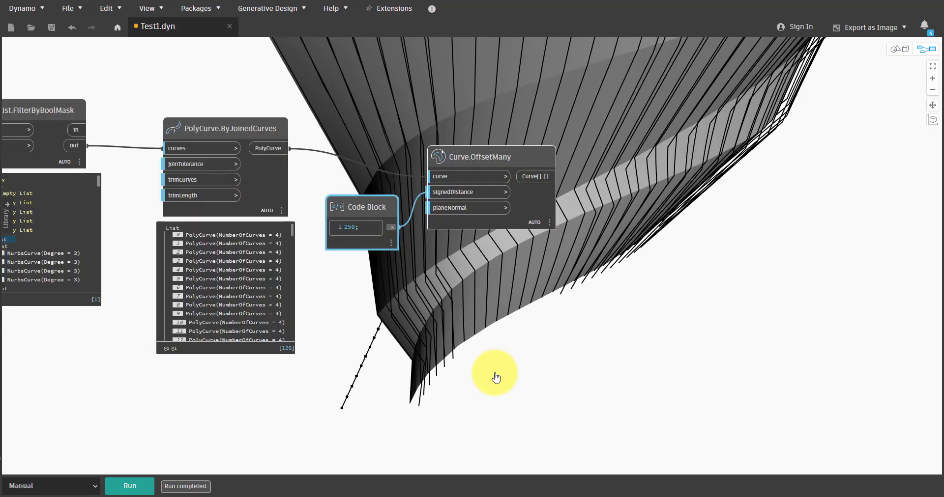
left_click(365, 116)
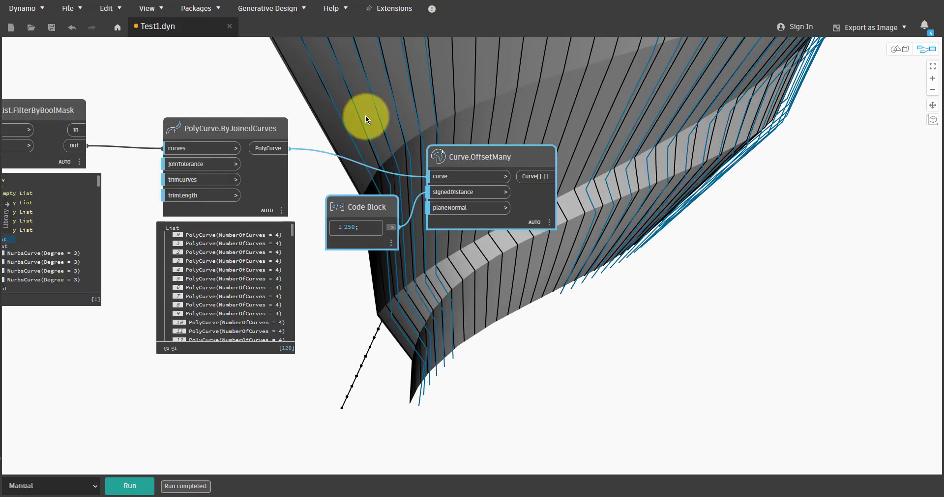
key("ctrl+v")
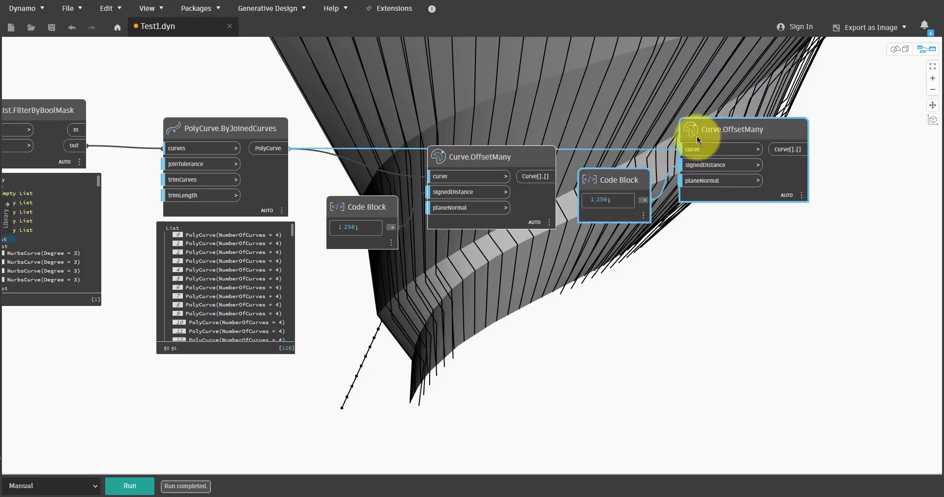
left_click_drag(697, 137, 460, 300)
- Set the copied Code Block to -250 and run the graph to offset the polycurves to the opposite side
left_click(362, 372)
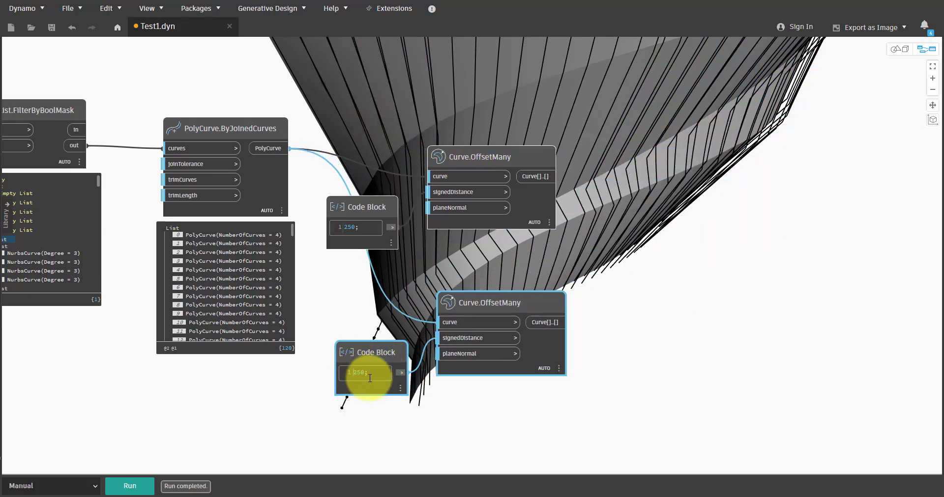
left_click(446, 419)
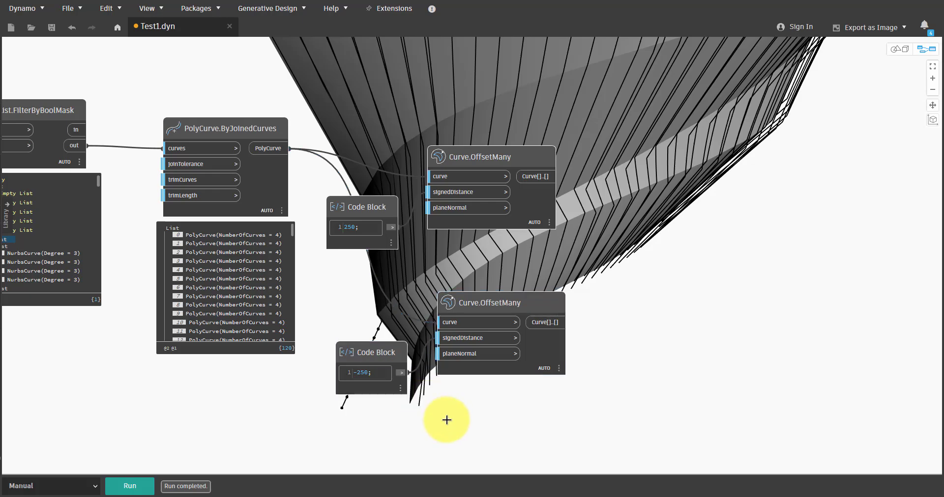
left_click(129, 486)
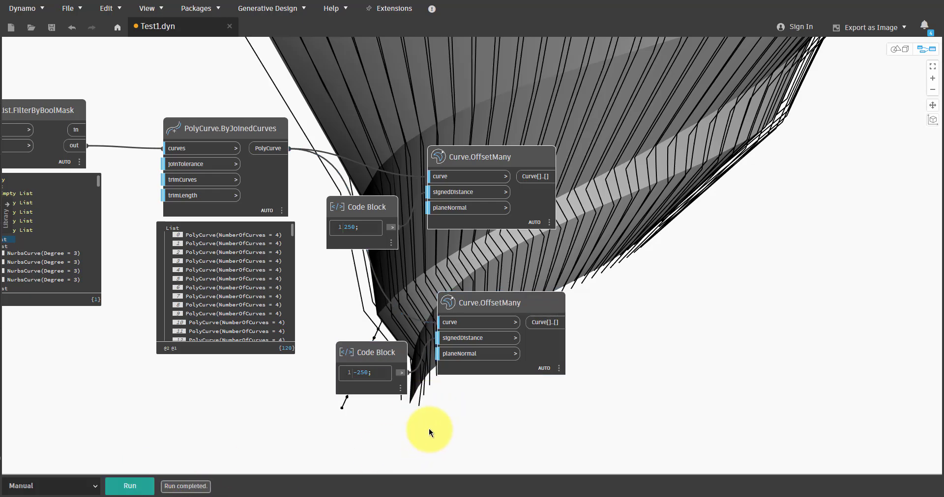
key("ctrl+b")
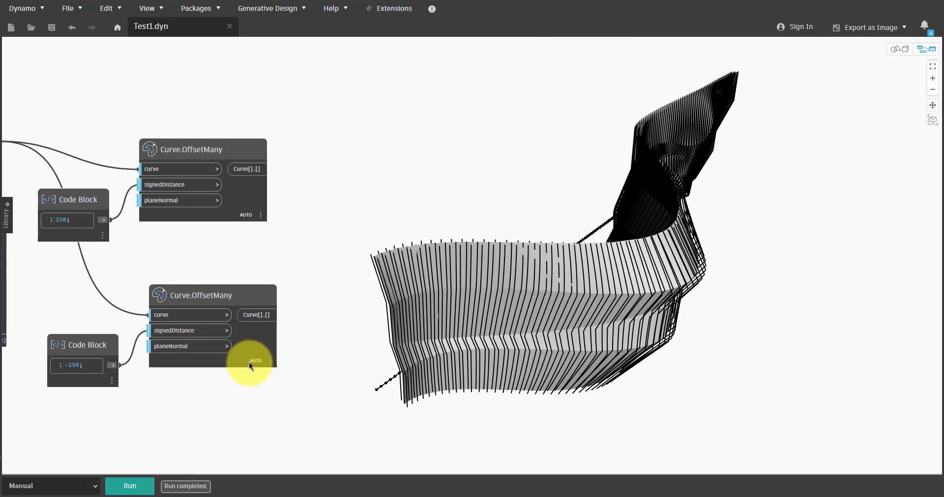
- Pin the output previews of both Curve.OffsetMany nodes and move the 250 offset pair up to make room
mouse_move(264, 377)
left_click(261, 352)
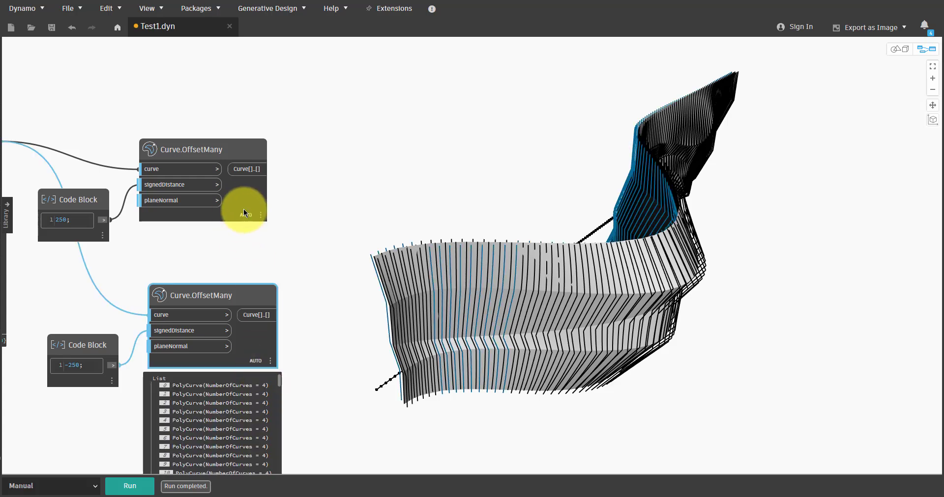
left_click(259, 233)
left_click_drag(209, 105, 59, 236)
left_click_drag(240, 205, 254, 116)
- Add a List Create node with two inputs, feeding item0 and item1 from the 250 and -250 Curve.OffsetMany outputs
right_click(411, 147)
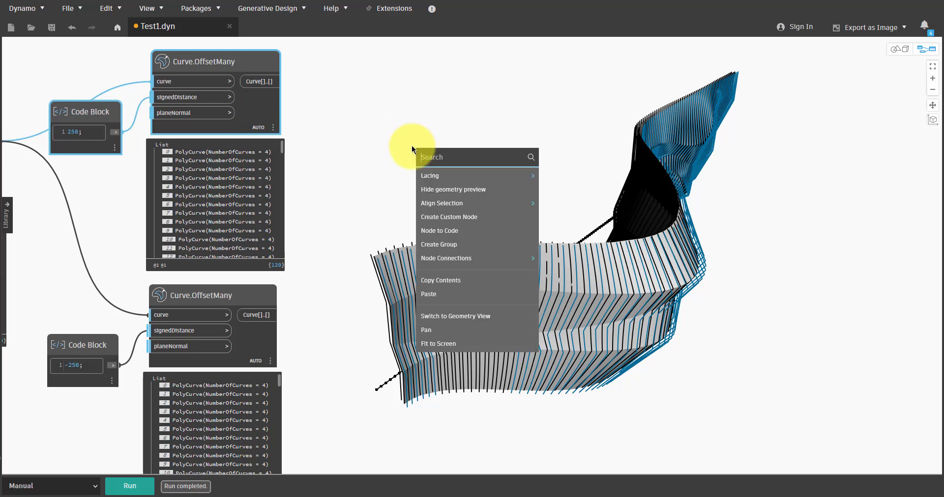
type("list create")
key("Return")
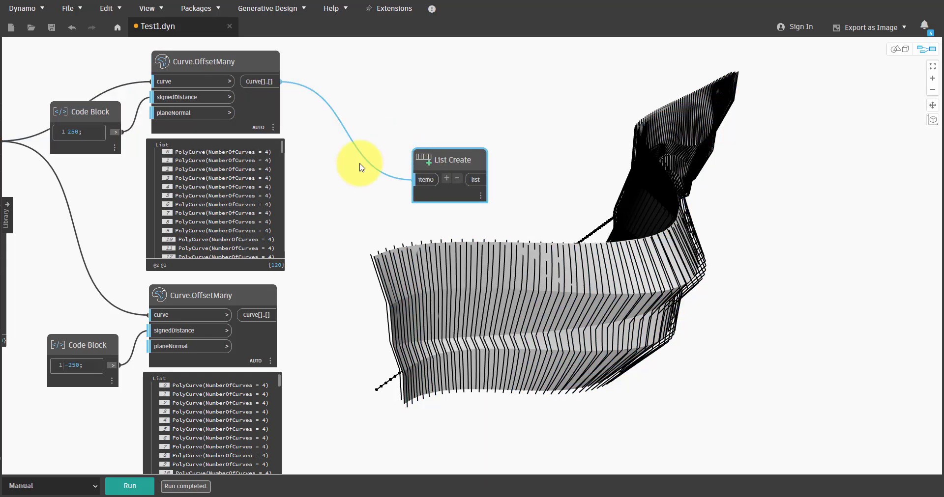
left_click(447, 179)
left_click_drag(426, 195, 257, 315)
- Add a List.Transpose node beside List Create and connect the created list to its lists input
right_click(404, 222)
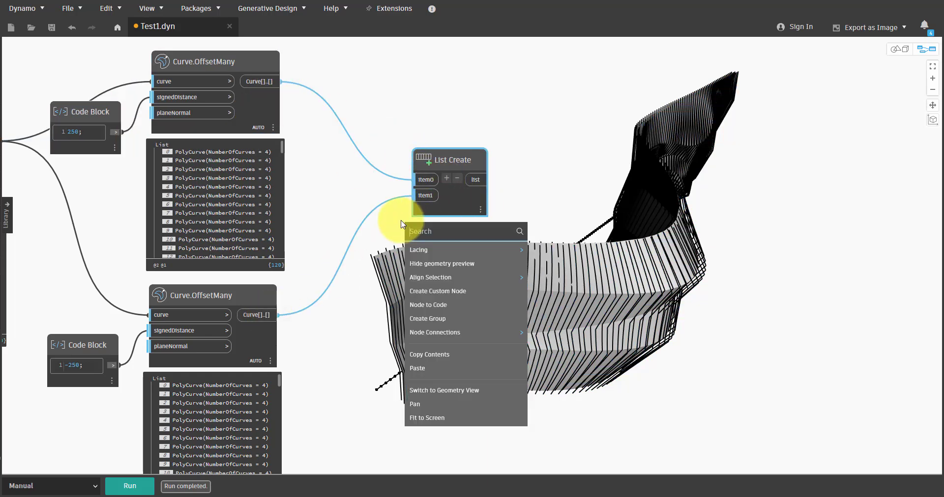
type("transpo")
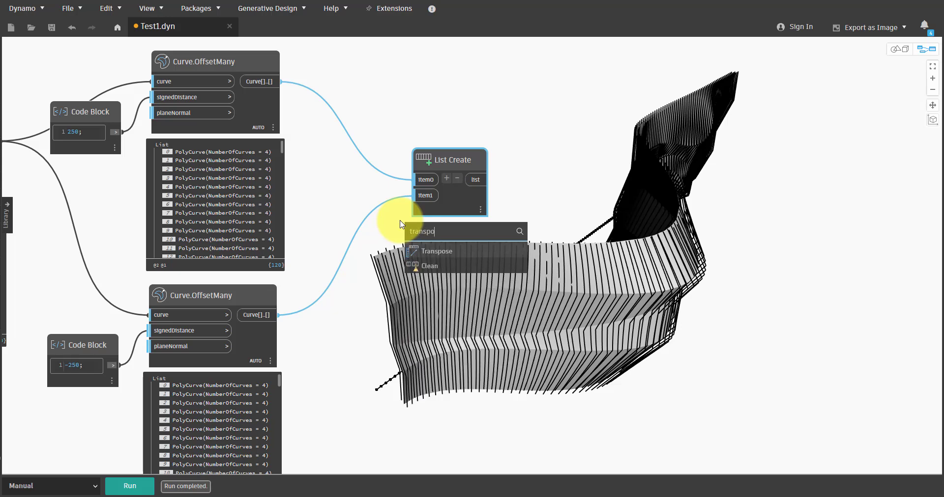
key("Return")
left_click_drag(413, 229, 592, 150)
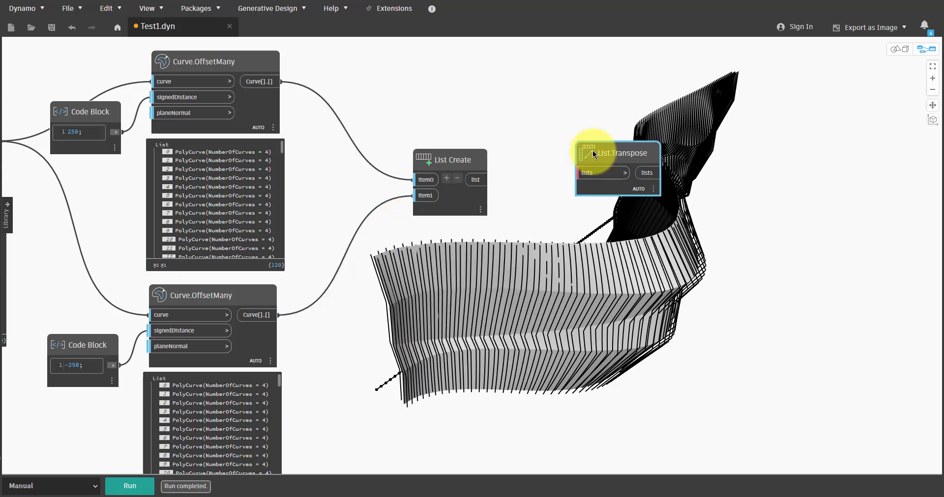
left_click(583, 173)
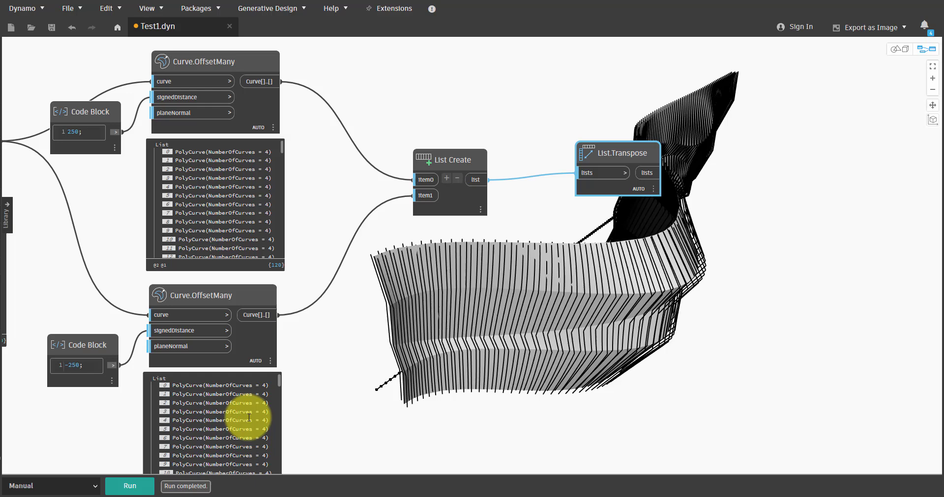
- Run the graph, pin the List.Transpose output preview, and line the node up with List Create
left_click(145, 486)
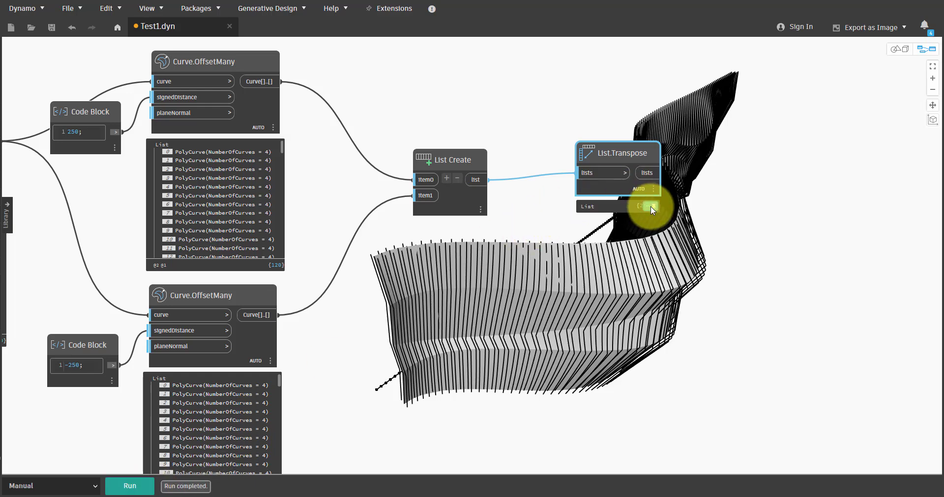
mouse_move(647, 204)
left_click_drag(599, 192, 591, 192)
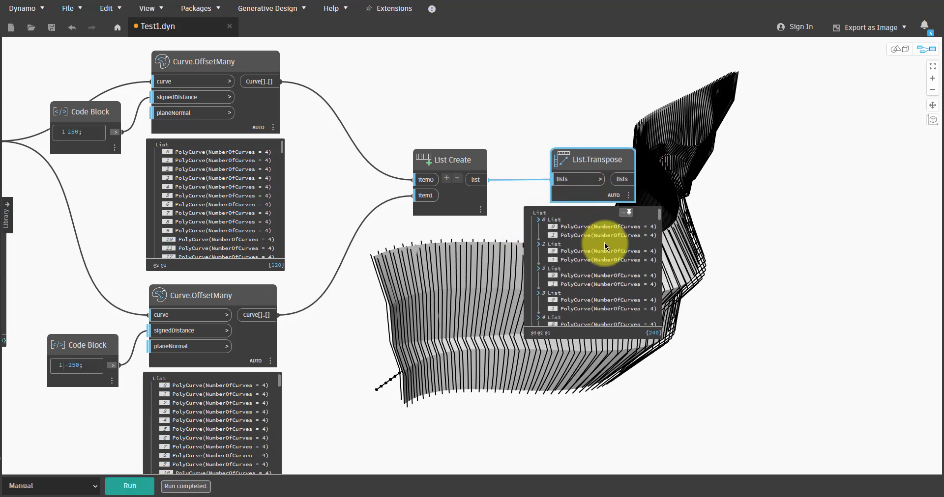
- Add a Surface.ByLoft (crossSections) node and feed its crossSections input from the List.Transpose output
middle_click_drag(721, 268, 384, 260)
scroll(359, 262, "up", 2)
right_click(378, 187)
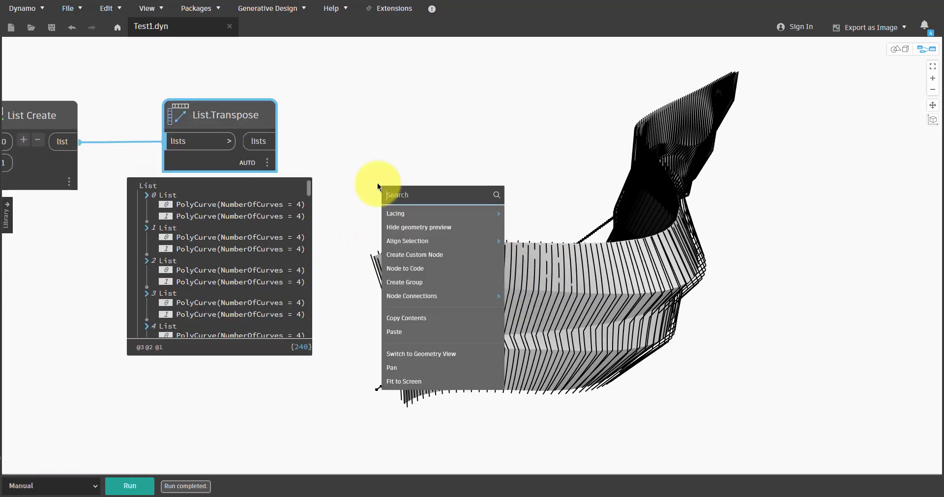
type("loft")
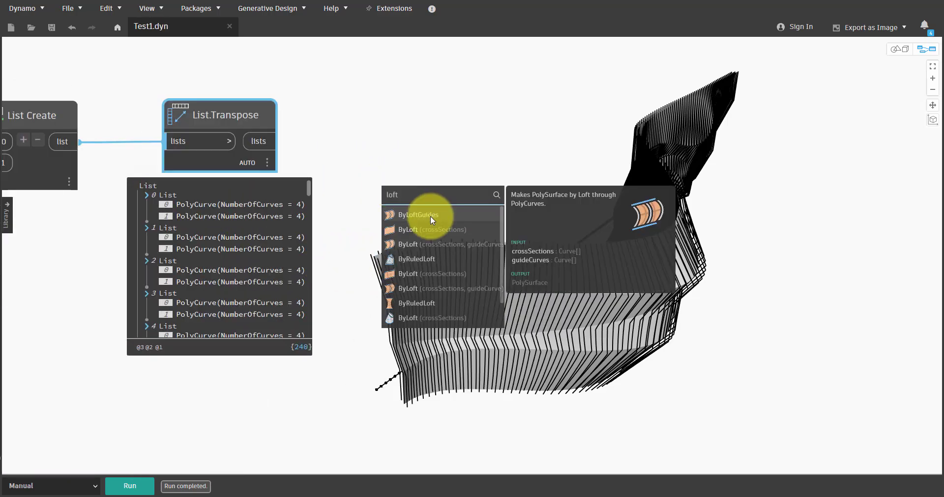
left_click(431, 231)
left_click_drag(449, 249, 414, 137)
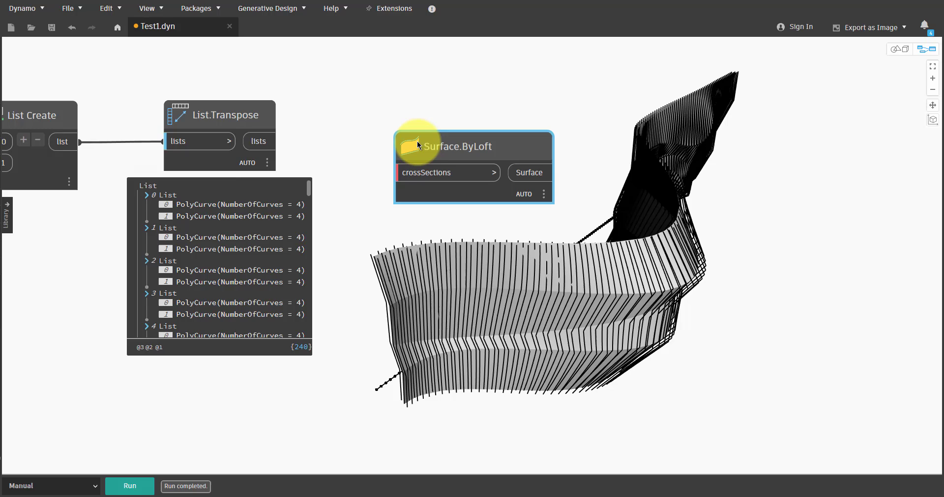
left_click(413, 173)
left_click(257, 140)
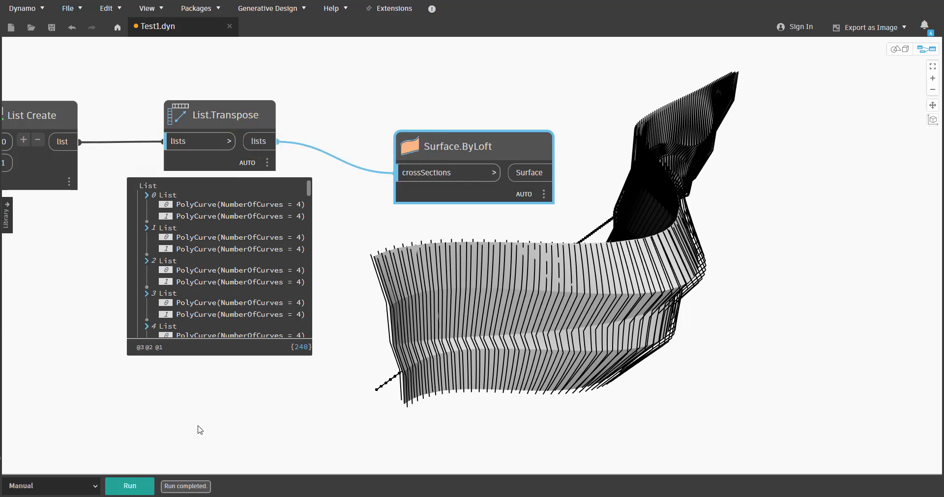
- Hide the geometry preview of all nodes upstream of Surface.ByLoft
scroll(198, 428, "down", 8)
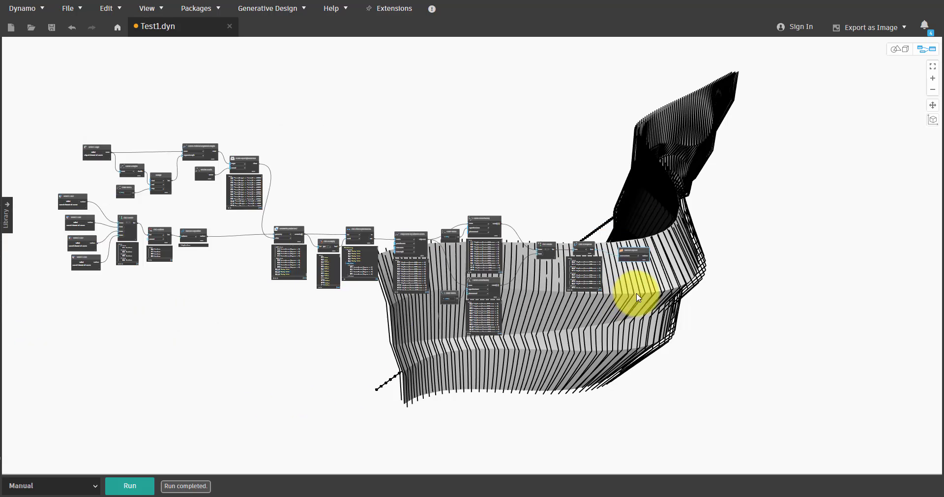
scroll(601, 196, "down", 2)
left_click_drag(593, 129, 129, 404)
right_click(188, 313)
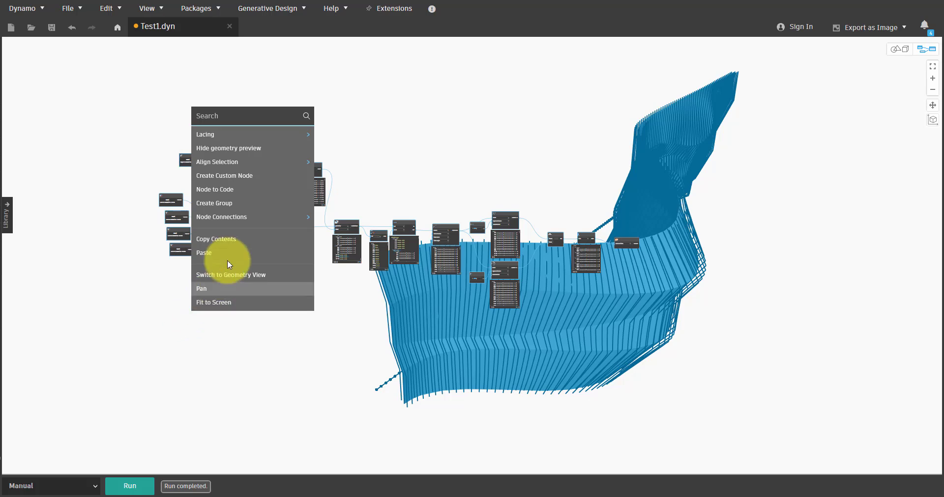
left_click(254, 149)
- Run the graph to loft each pair of offset curves, and check the resulting surfaces in the geometry view
scroll(619, 239, "up", 2)
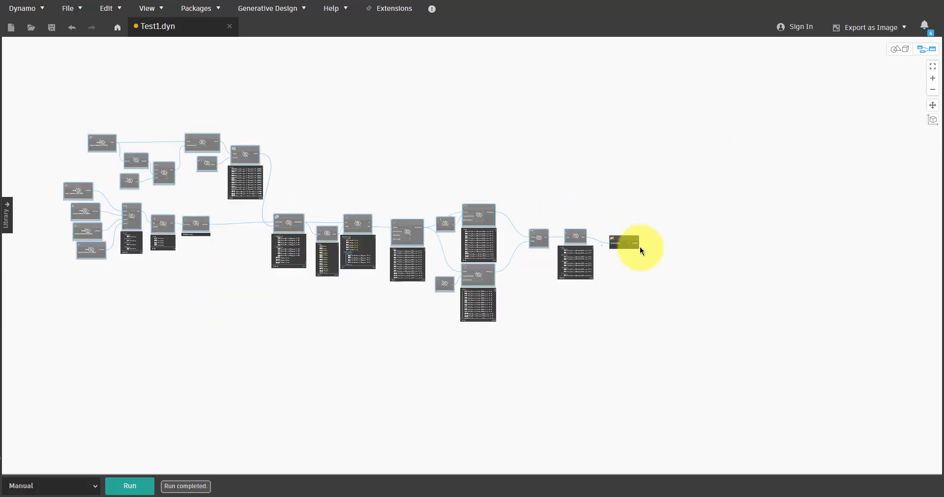
scroll(646, 254, "up", 5)
middle_click_drag(590, 264, 423, 271)
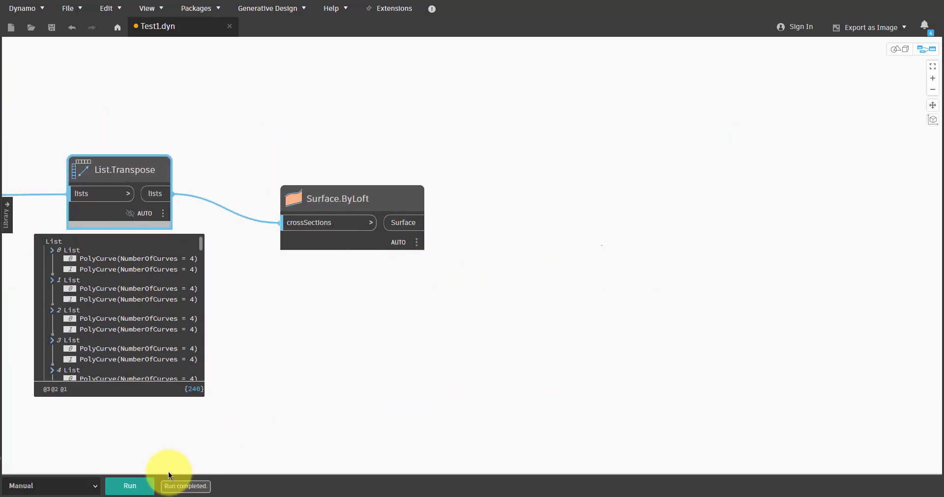
left_click(132, 485)
left_click(446, 262)
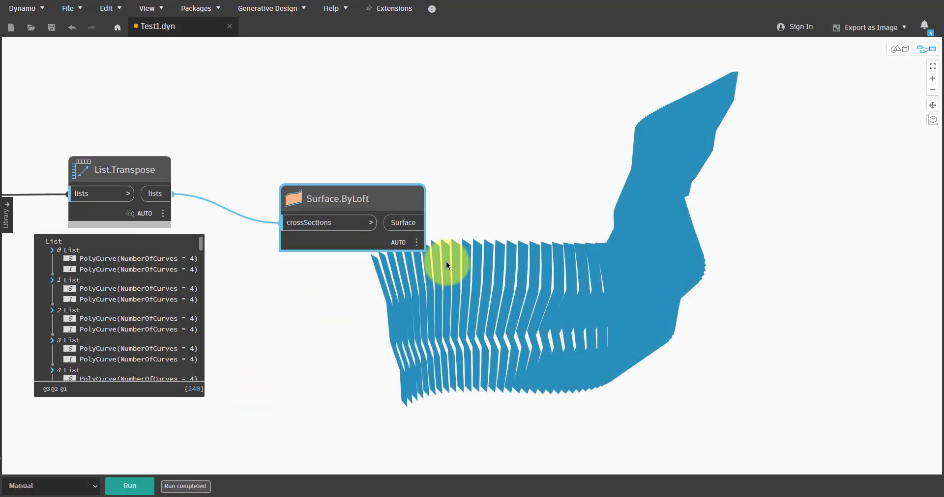
key("ctrl+b")
right_click_drag(738, 293, 699, 312)
key("ctrl+b")
- Add a Surface.Thicken node beside Surface.ByLoft and connect the lofted surfaces to its surface input
right_click(576, 199)
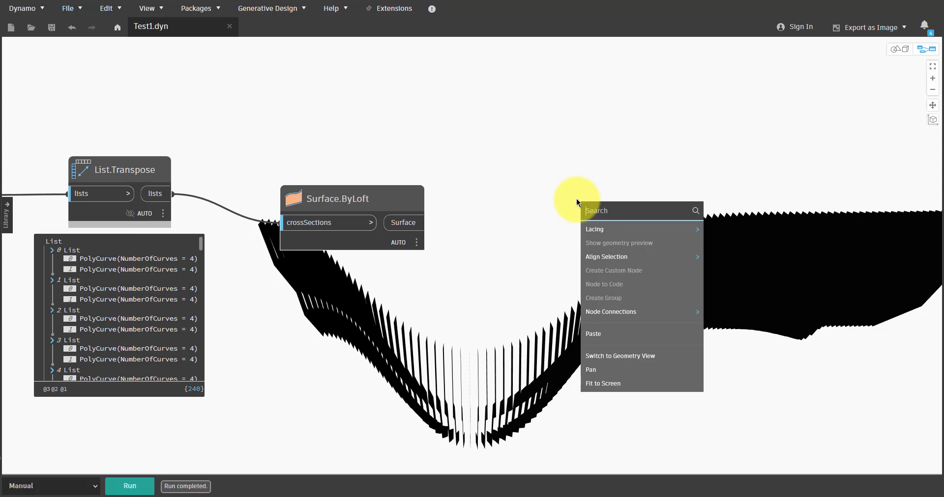
type("thicken")
key("Return")
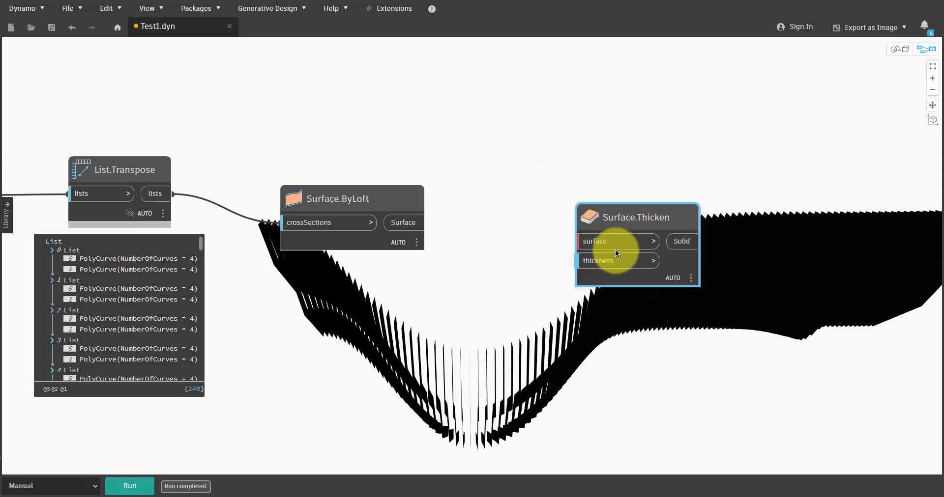
left_click_drag(595, 244, 421, 228)
left_click_drag(618, 226, 546, 211)
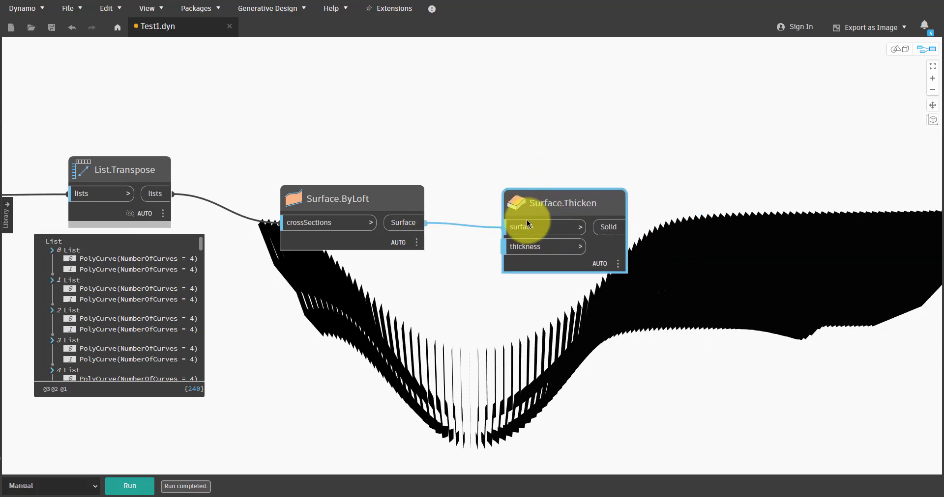
- Feed the thickness input of Surface.Thicken from a Code Block containing 150, then run the graph
double_click(432, 280)
type("150;")
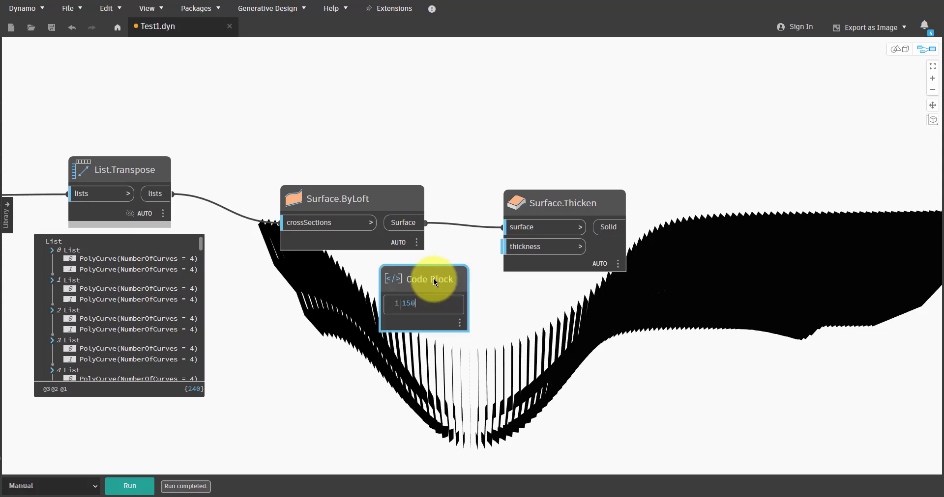
key("Escape")
left_click_drag(465, 304, 518, 247)
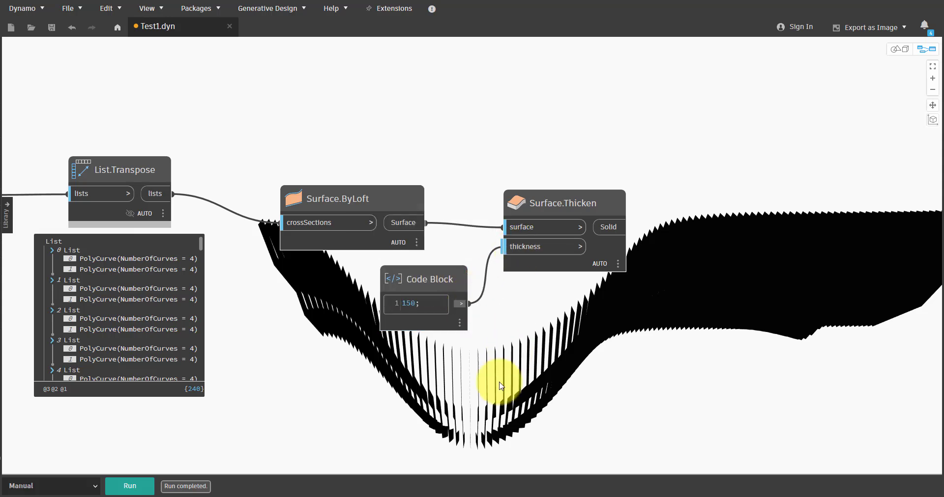
left_click(135, 489)
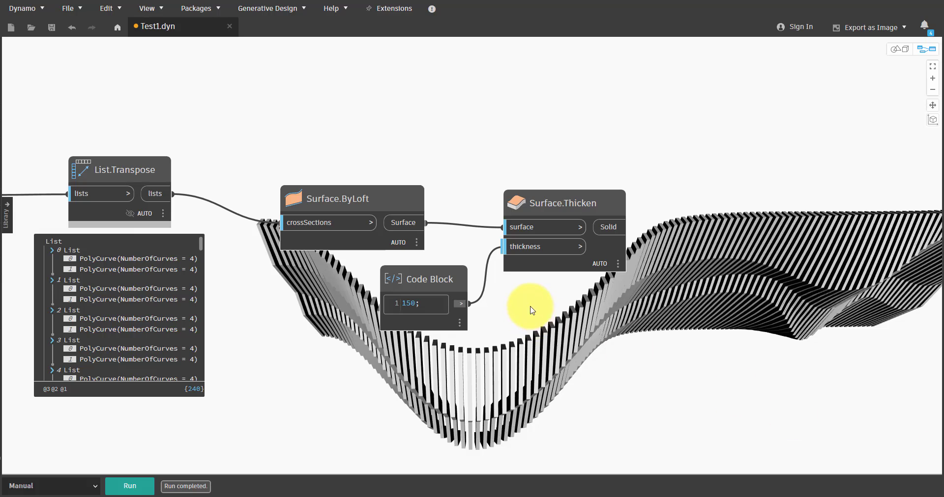
- Examine the thickened slat solids from several angles in the geometry view, then return to the graph
middle_click_drag(539, 308, 250, 187)
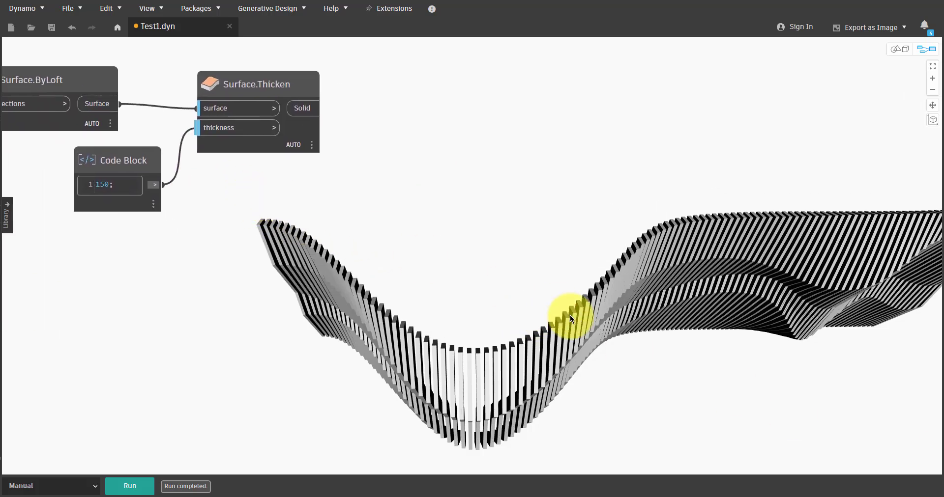
key("ctrl+b")
mouse_move(647, 341)
right_mouse_down()
mouse_move(617, 293)
mouse_move(628, 282)
mouse_move(662, 297)
mouse_move(632, 310)
mouse_move(649, 320)
right_mouse_up()
scroll(801, 283, "up", 2)
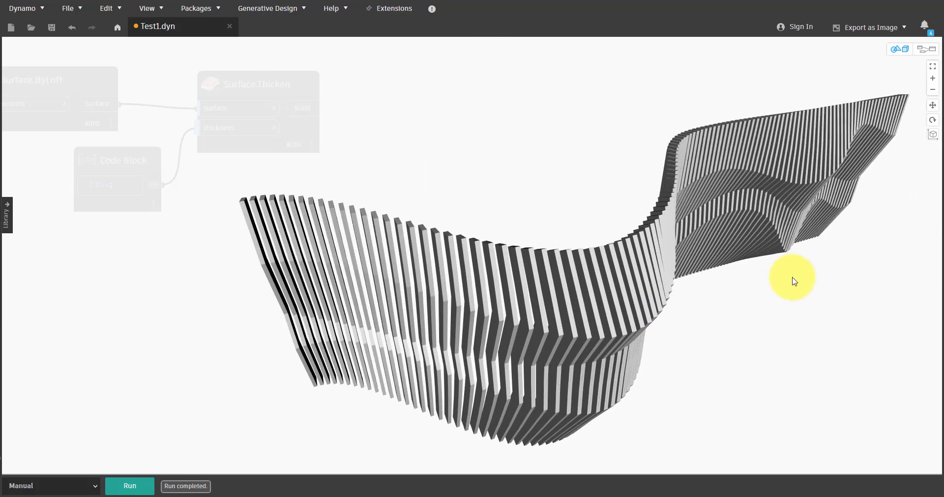
key("ctrl+b")
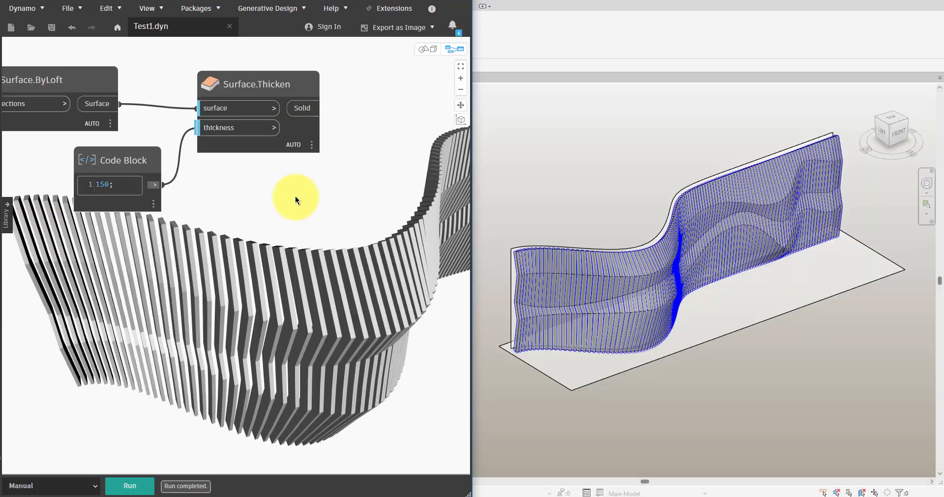
- Add an ImportInstance.ByGeometries node beside Surface.Thicken and connect the thickened solids to its geometries input
right_click(290, 202)
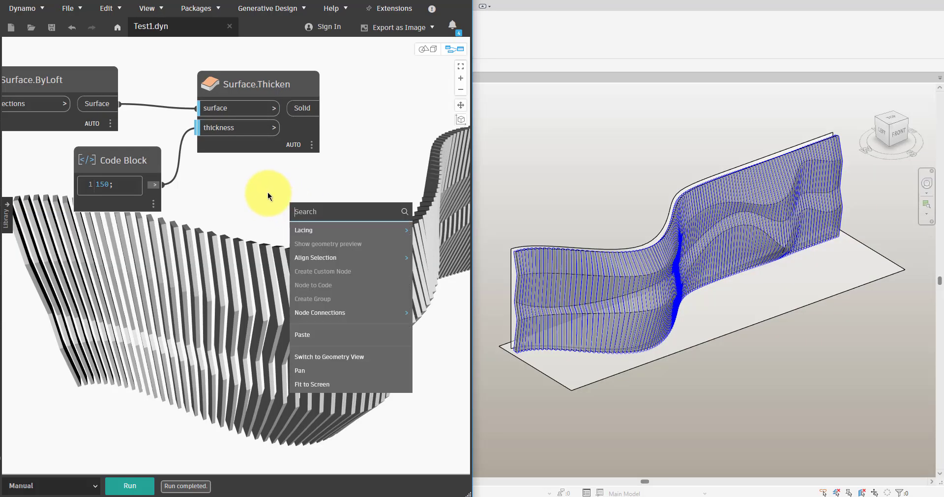
type("import")
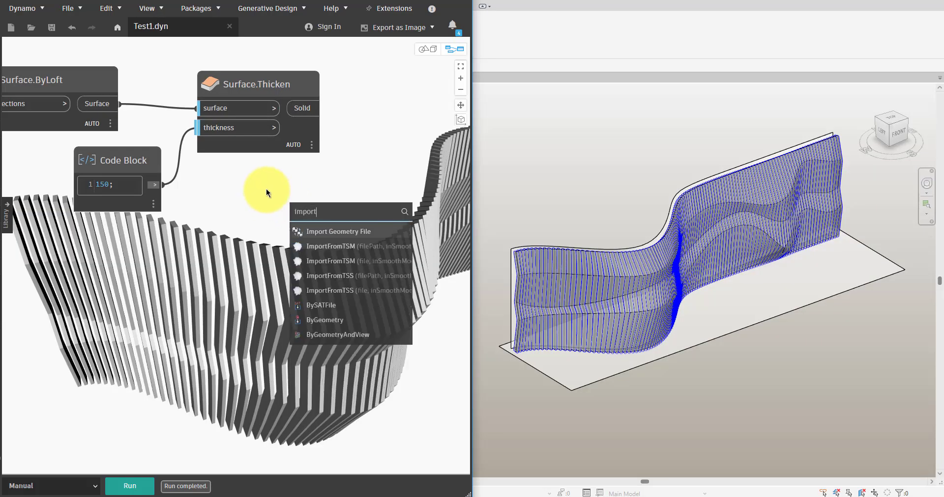
type("instance")
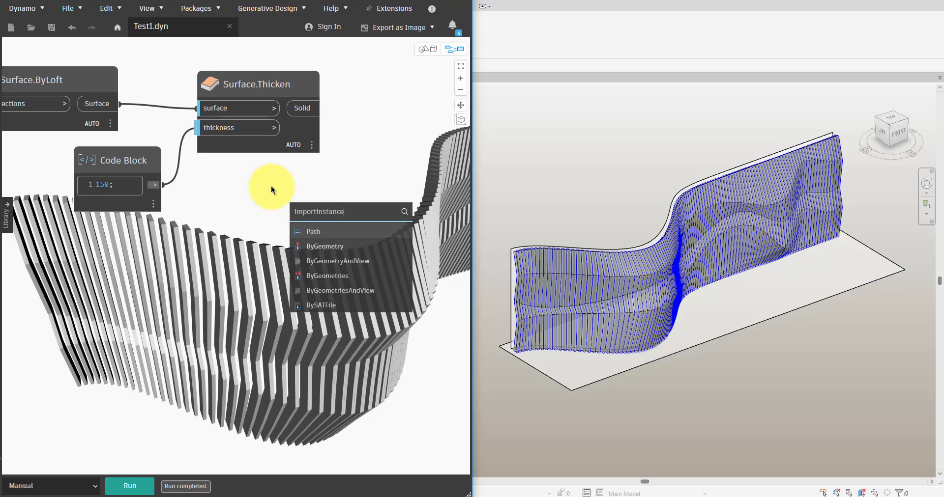
left_click(341, 275)
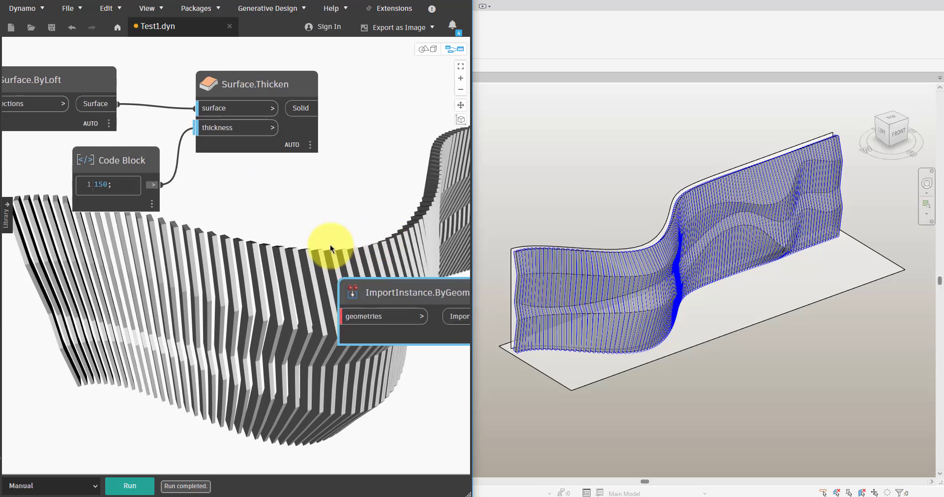
middle_click_drag(330, 246, 140, 290)
left_click_drag(231, 328, 254, 140)
left_click(116, 158)
left_click(178, 188)
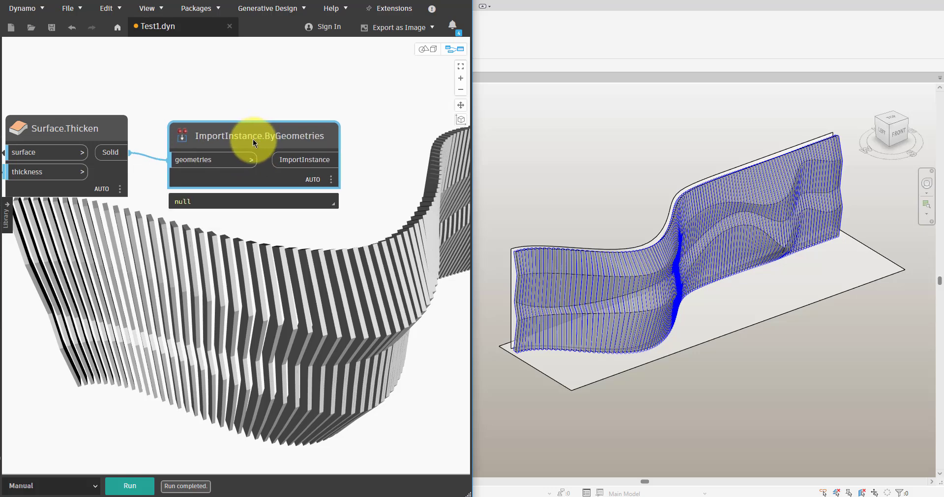
- Run the graph to import the slat solids into the Revit model, and turn off the Revit background preview
left_click(130, 486)
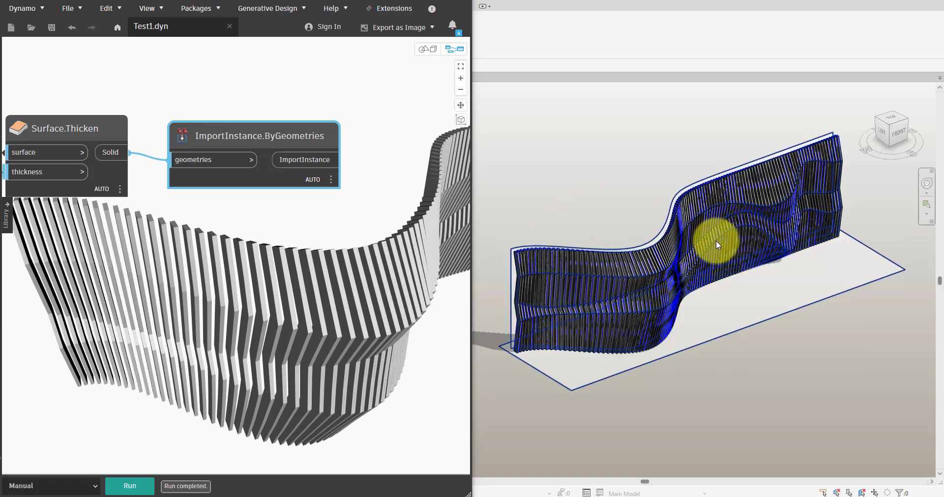
middle_click_drag(717, 243, 757, 295, "shift")
left_click(150, 9)
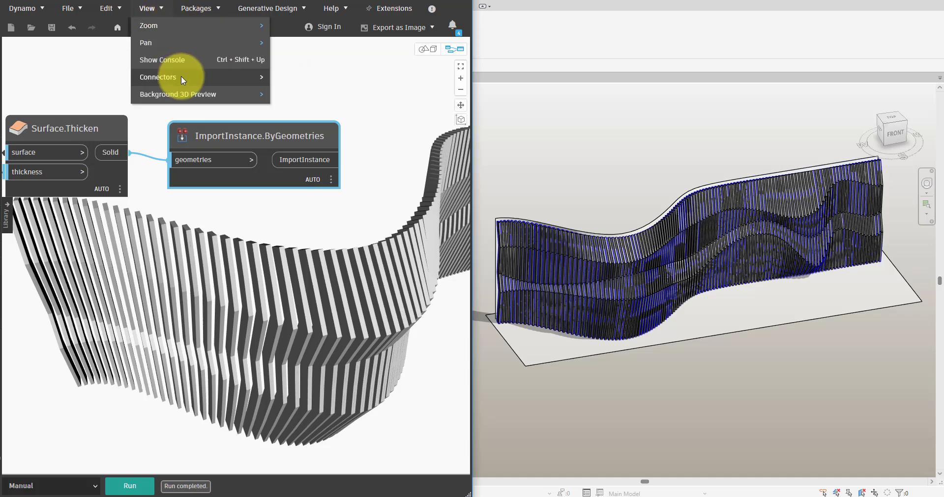
mouse_move(181, 91)
mouse_move(316, 95)
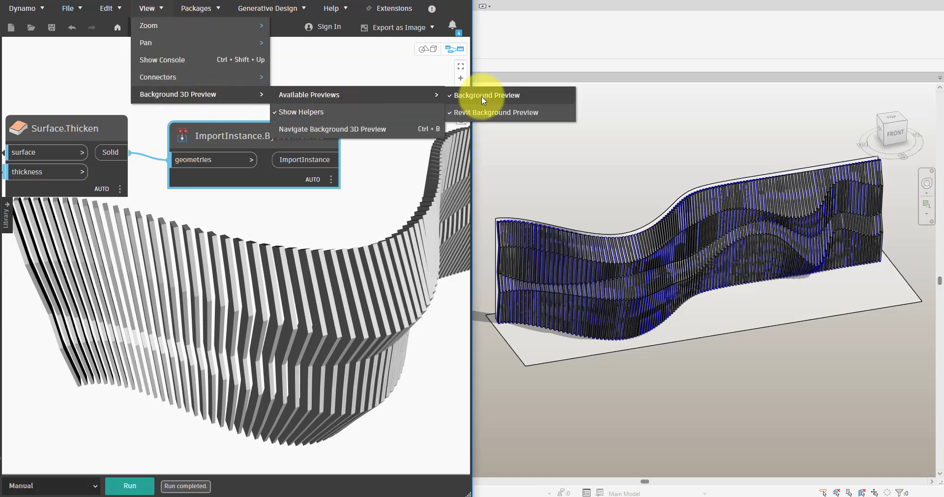
left_click(484, 111)
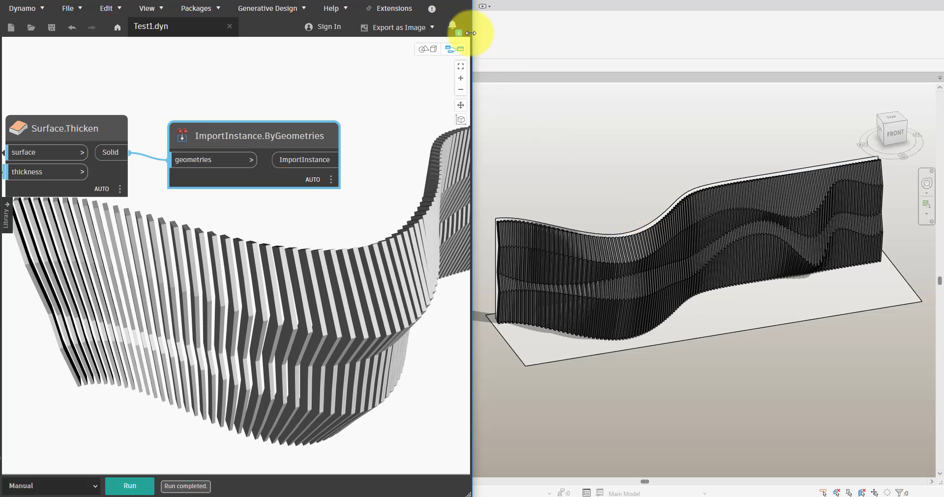
- Switch to Revit and hide the conceptual mass by changing the mass display to Show Mass by View Settings
left_click(420, 0)
scroll(632, 240, "up", 3)
middle_click_drag(632, 240, 480, 230)
middle_click_drag(480, 230, 544, 232, "shift")
left_click(60, 29)
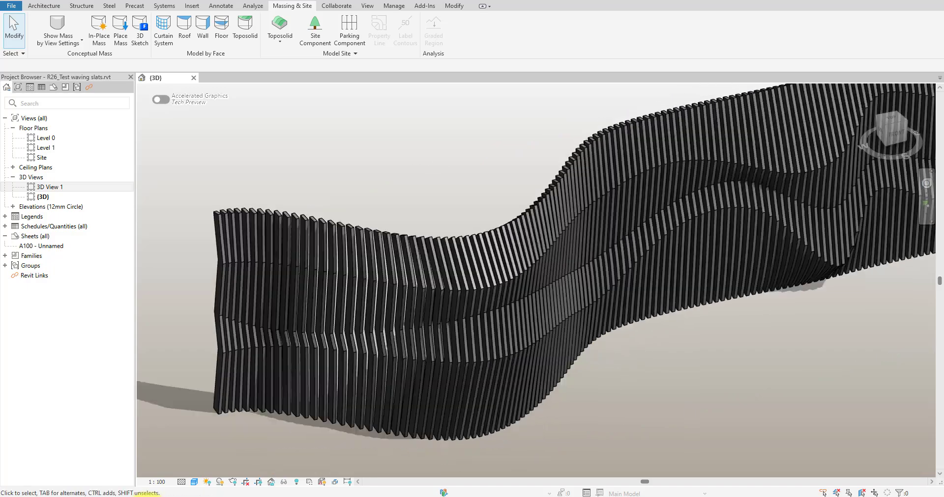
- Set the visual style of the {3D} view to Hidden Line
left_click(195, 482)
left_click(211, 434)
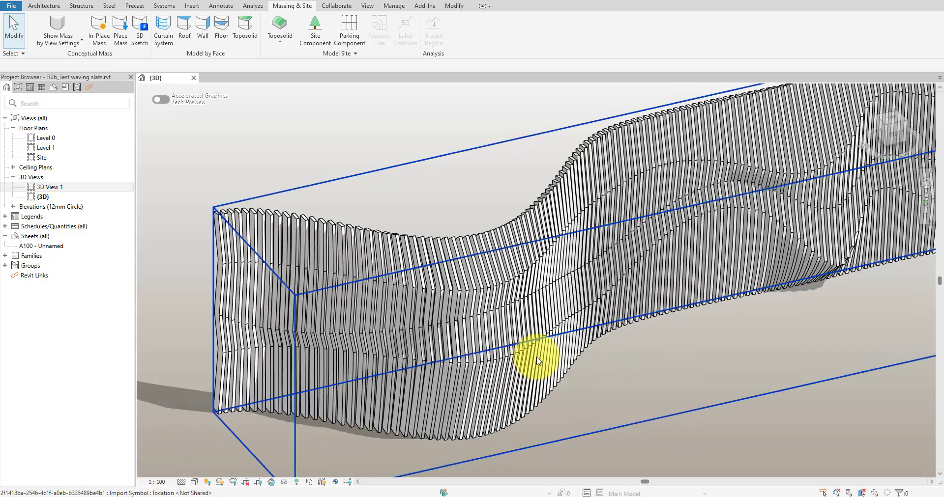
mouse_move(537, 359)
middle_mouse_down("shift")
mouse_move(569, 358)
mouse_move(350, 371)
mouse_move(522, 382)
mouse_move(589, 355)
middle_mouse_up("shift")
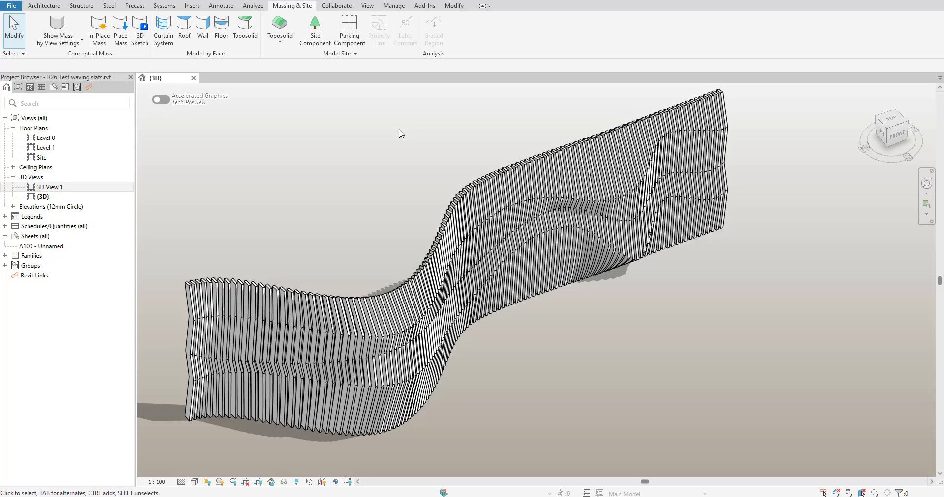
- In Object Styles for imported objects, assign the Cherry material to the slat import category and its Default category
left_click(393, 6)
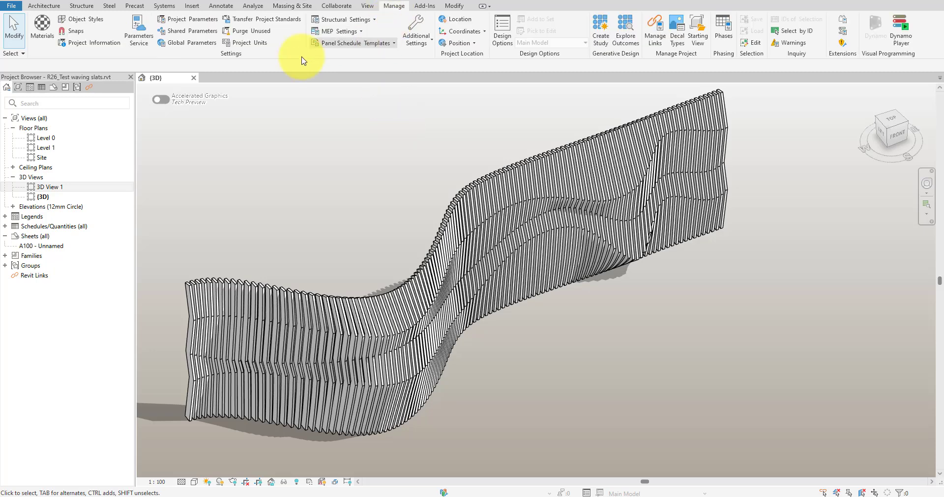
left_click(75, 20)
left_click(452, 122)
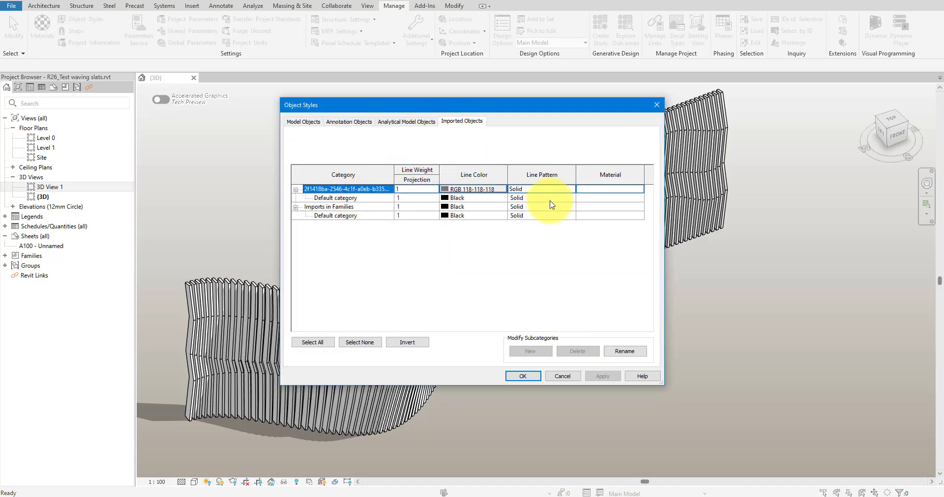
left_click(639, 190)
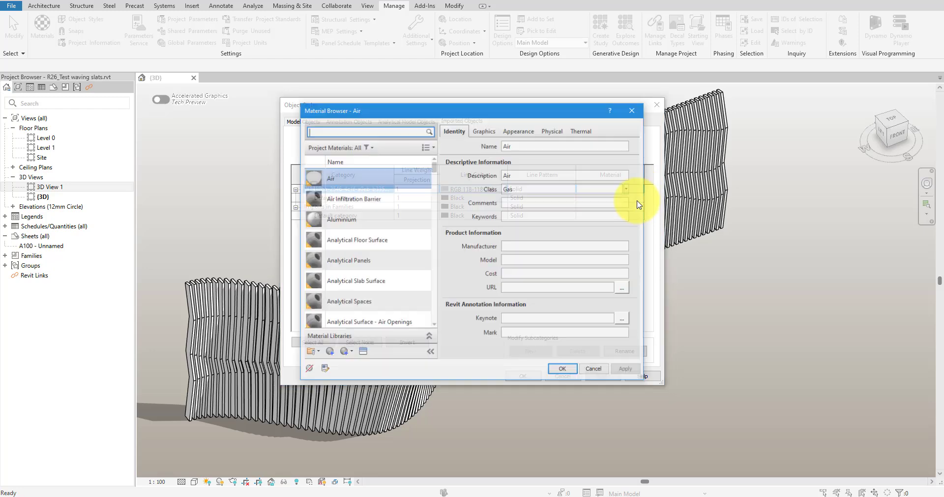
scroll(375, 250, "down", 10)
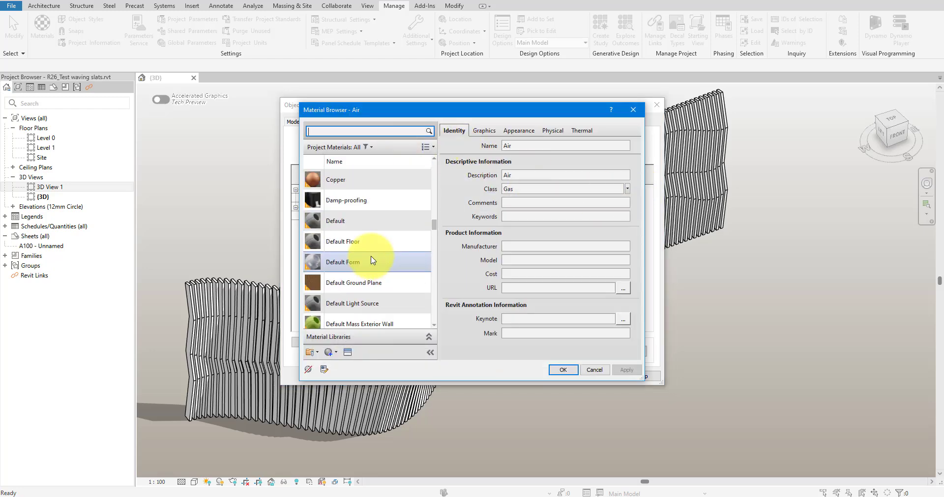
double_click(343, 215)
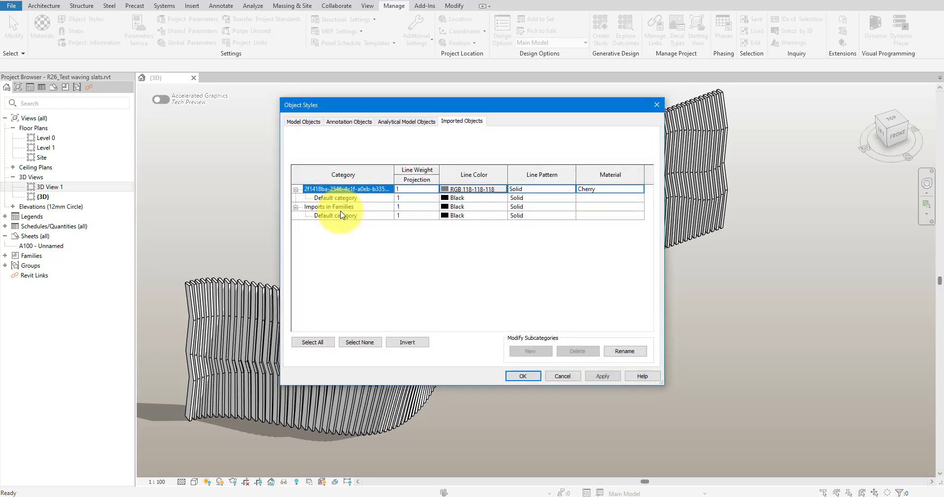
left_click(604, 199)
left_click(604, 207)
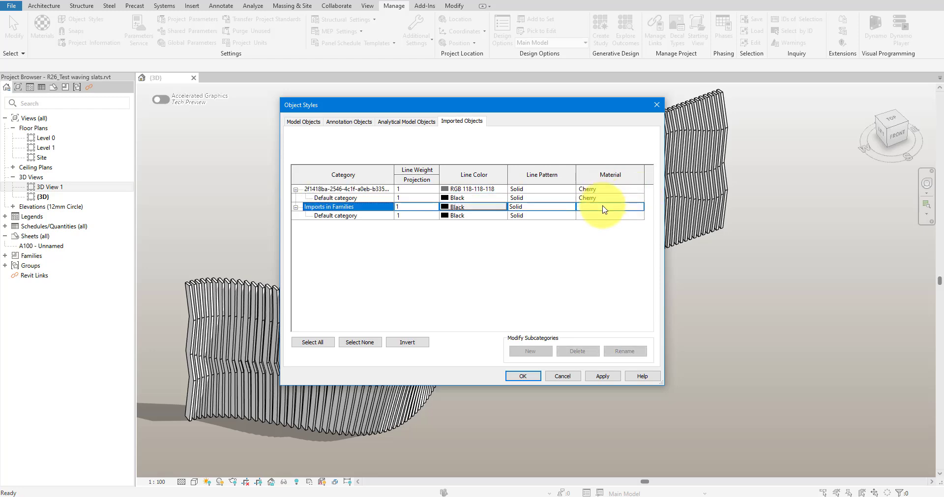
left_click(512, 378)
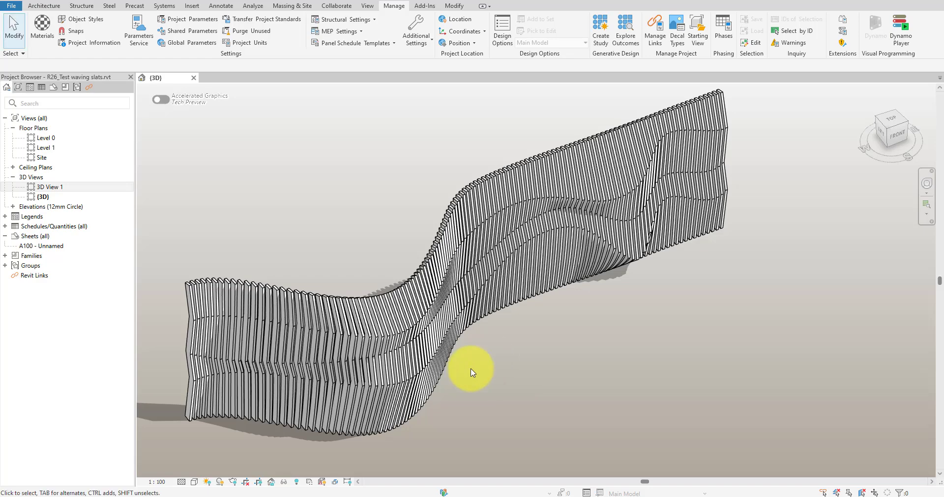
- Set the 3D view's visual style to Shaded and view the slat wall from the front and back
left_click(195, 483)
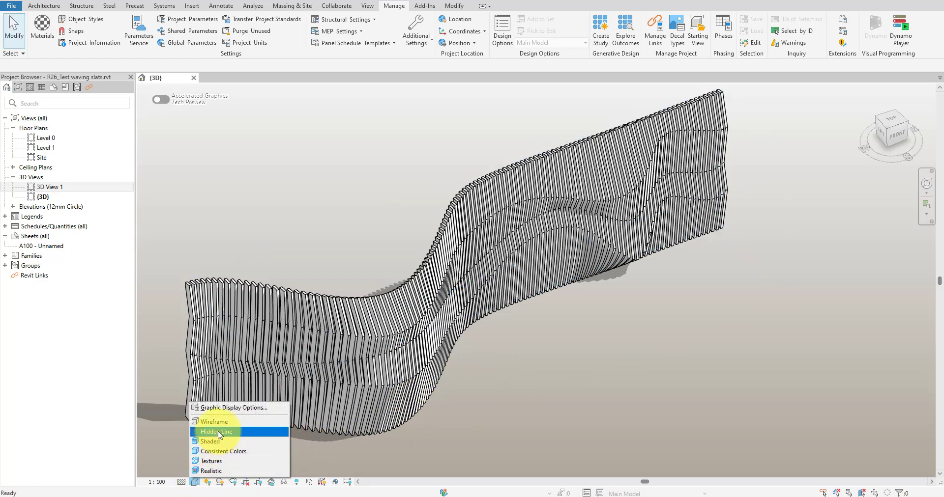
left_click(212, 443)
mouse_move(611, 331)
middle_mouse_down("shift")
mouse_move(544, 323)
mouse_move(516, 342)
mouse_move(535, 375)
mouse_move(423, 379)
mouse_move(520, 392)
mouse_move(739, 307)
mouse_move(872, 285)
mouse_move(428, 404)
mouse_move(542, 405)
mouse_move(558, 424)
middle_mouse_up("shift")
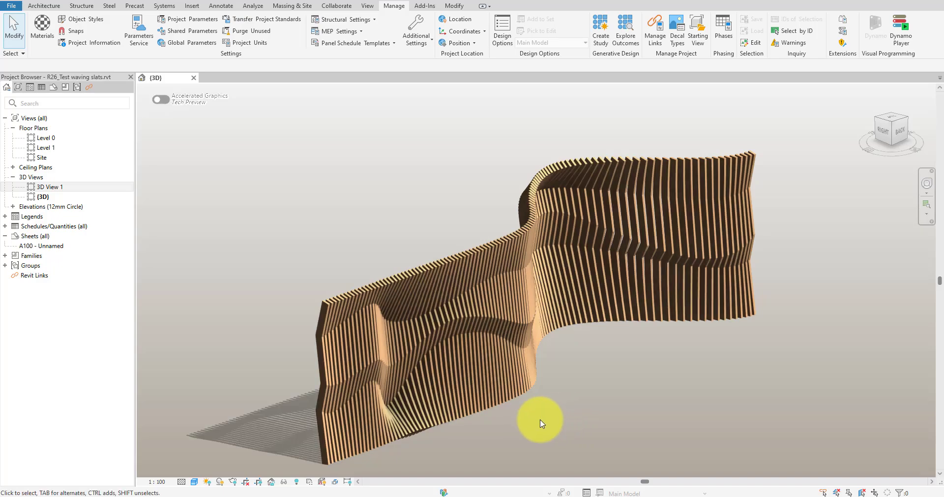
middle_click_drag(380, 451, 733, 459, "shift")
scroll(590, 337, "up", 2)
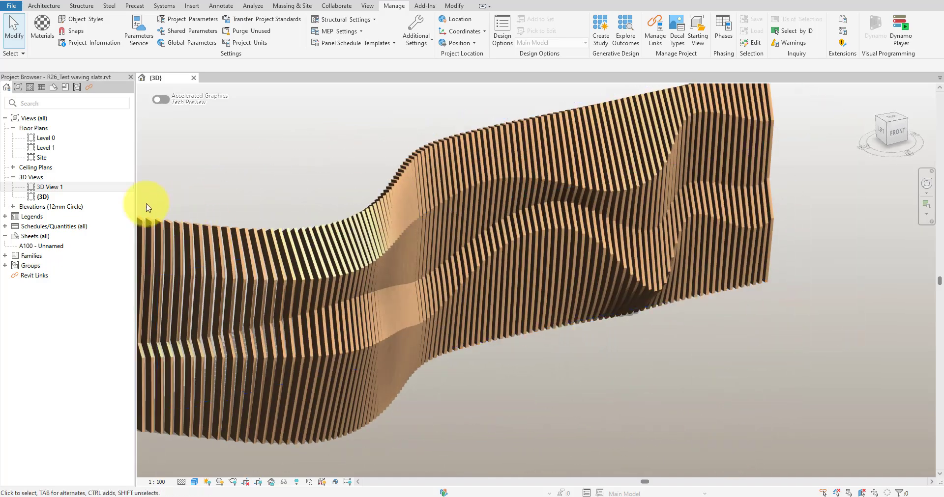
- Open the perspective view 3D View 1 and inspect the cherry slat wall up close
double_click(48, 187)
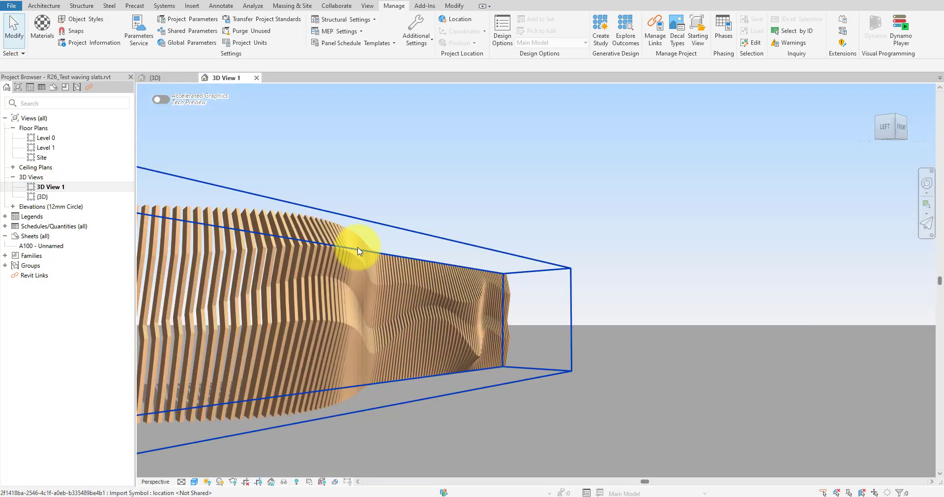
scroll(480, 253, "up", 2)
scroll(483, 298, "up", 3)
middle_click_drag(484, 298, 634, 280)
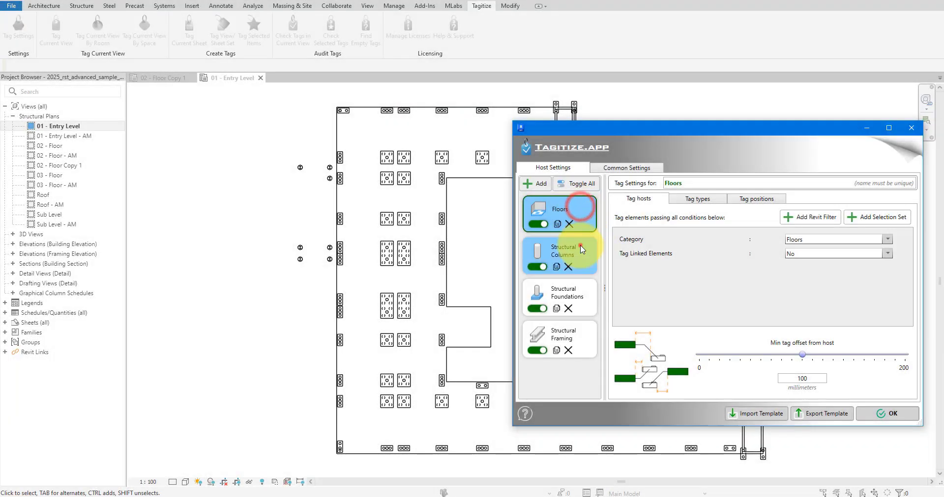
- Check the Structural Foundations host category and tag type in the Tagitize settings, and tag the current 01 - Entry Level view
left_click(580, 249)
left_click(575, 297)
left_click(822, 240)
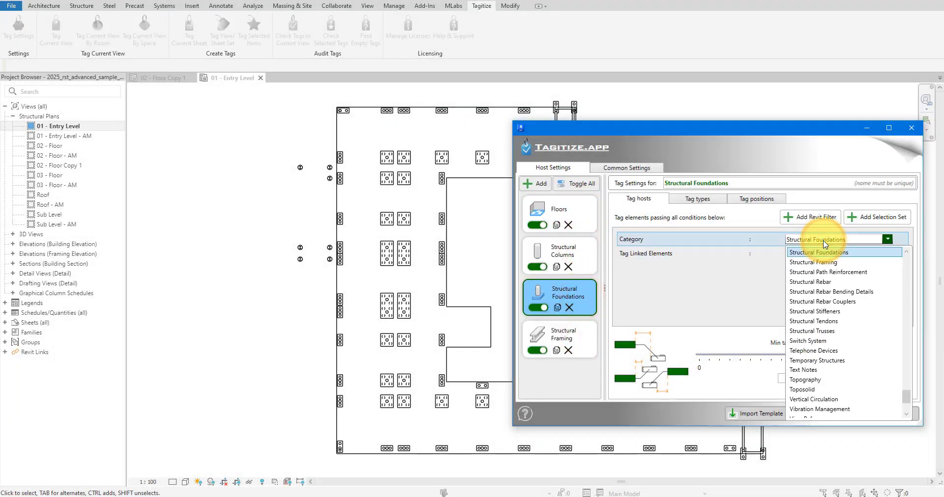
left_click(825, 242)
left_click(698, 199)
left_click(761, 239)
left_click(761, 238)
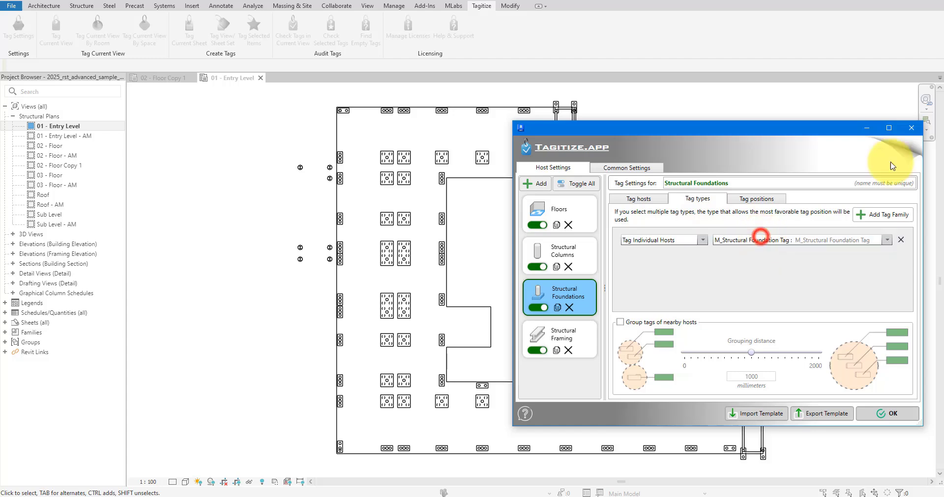
left_click(885, 413)
left_click(60, 42)
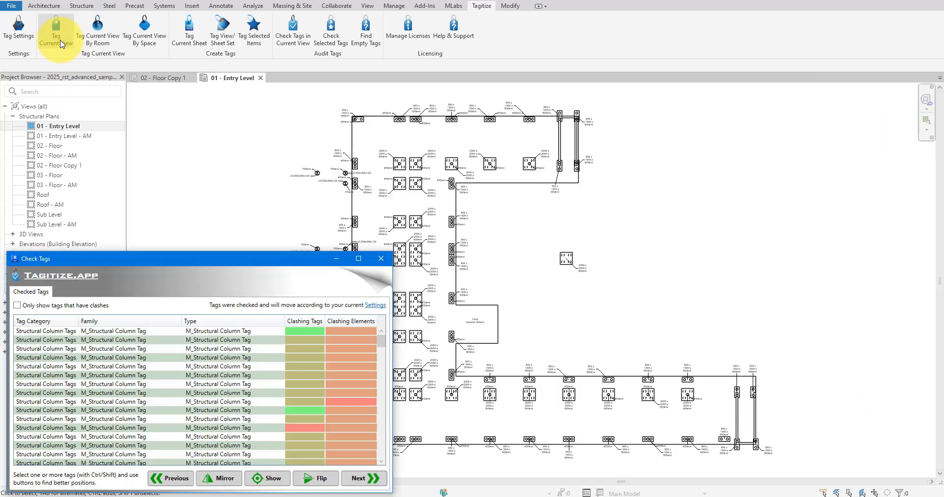
- Examine the foundation and column tags placed across the Entry Level plan for position and overlaps
middle_click_drag(588, 165, 709, 187)
scroll(576, 180, "up", 3)
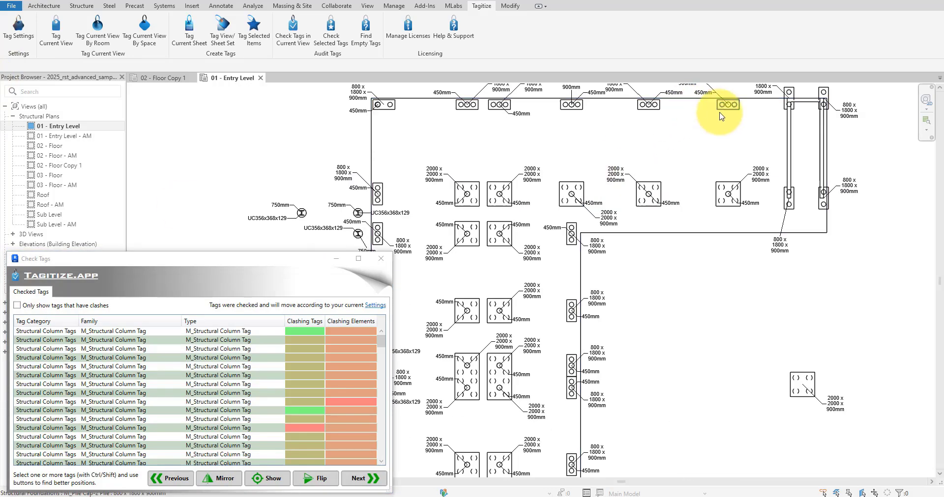
scroll(719, 119, "up", 2)
middle_click_drag(714, 149, 678, 235)
scroll(722, 221, "down", 4)
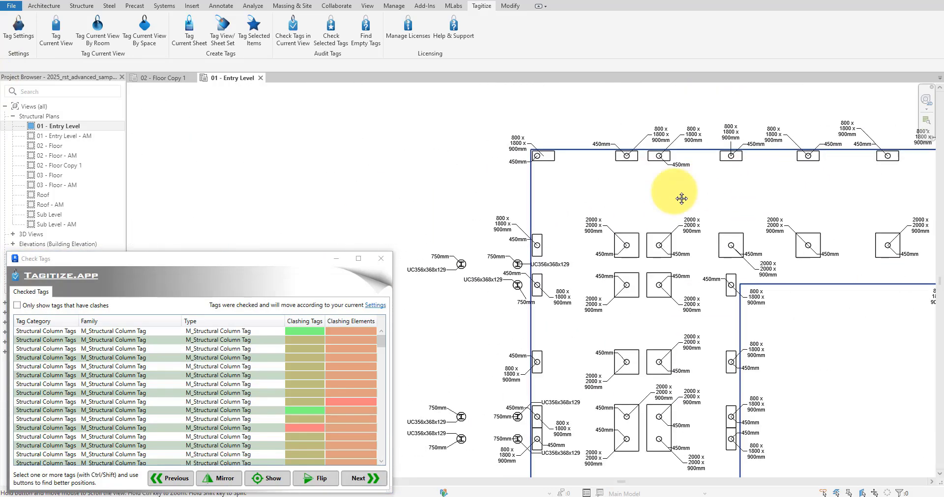
scroll(501, 293, "up", 4)
scroll(503, 292, "down", 2)
middle_click_drag(639, 310, 681, 98)
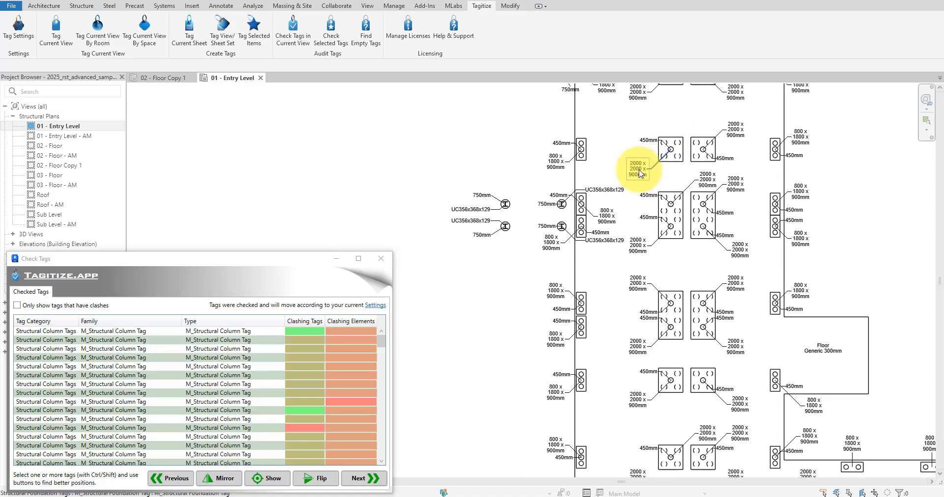
scroll(473, 204, "up", 5)
middle_click_drag(482, 200, 589, 198)
left_click_drag(588, 198, 554, 196)
scroll(546, 194, "down", 5)
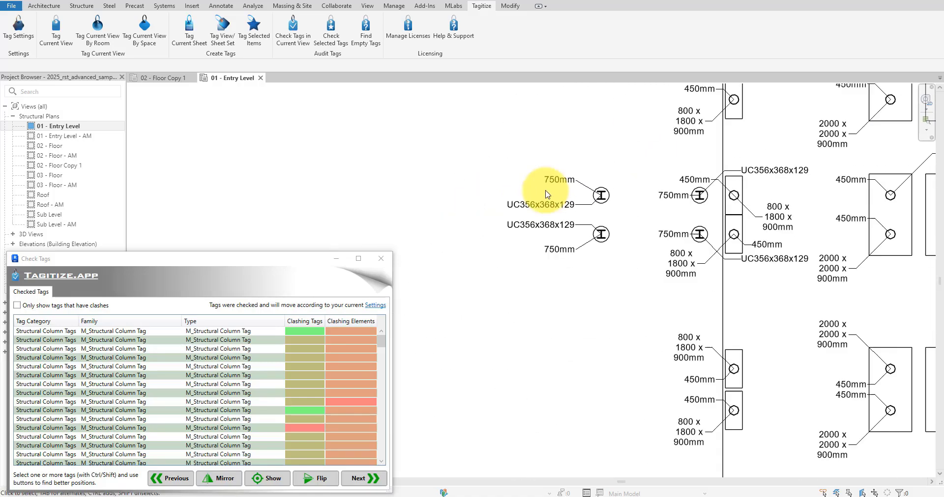
middle_click_drag(782, 251, 598, 204)
scroll(666, 310, "up", 5)
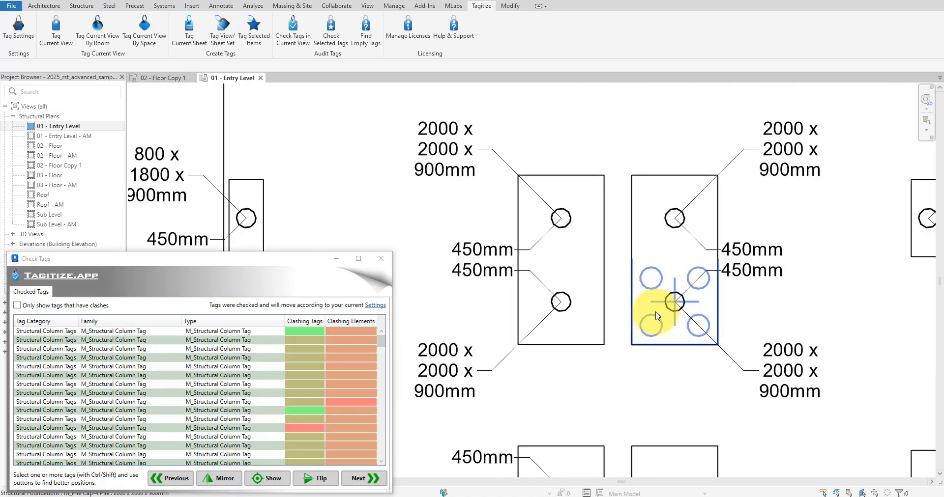
scroll(703, 411, "down", 4)
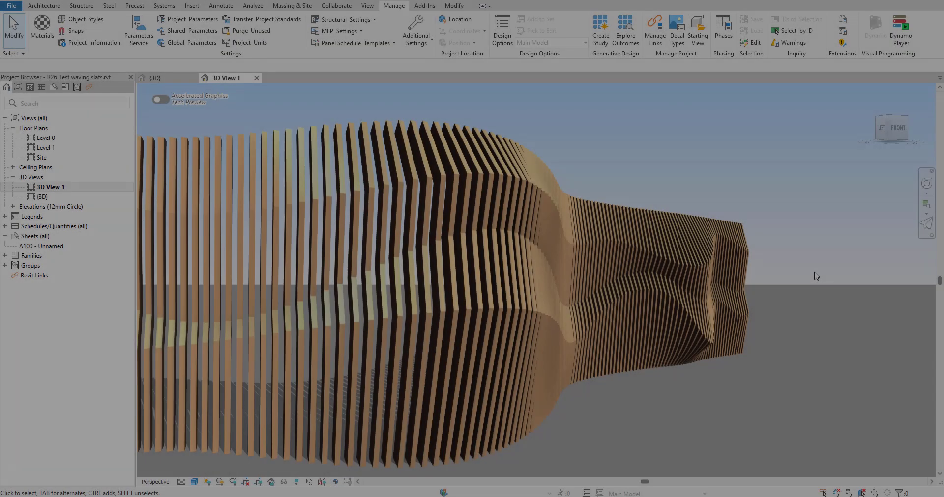